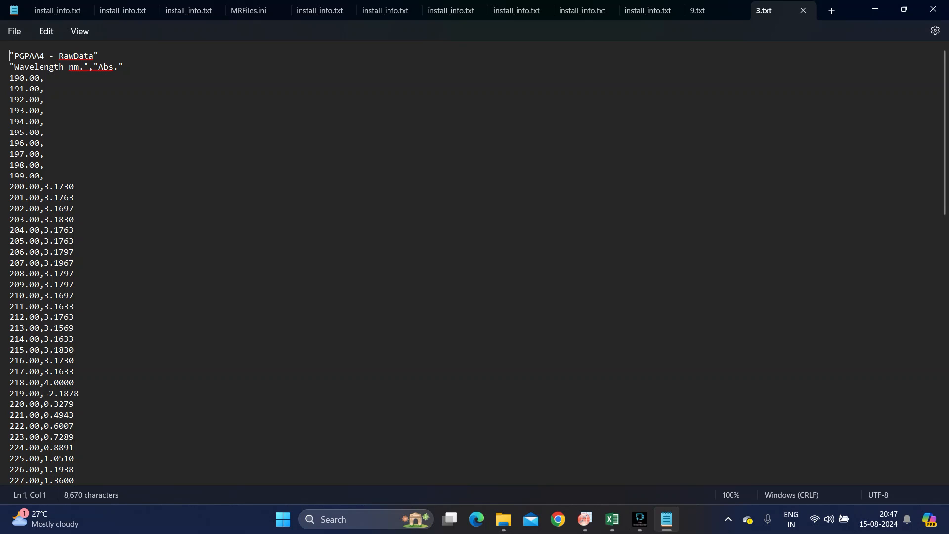
Copy all data rows of 3.txt from 190.00 through 800.00, leaving out the two header lines.
key("shift+Down")
key("shift+Down")
key("shift+Down")
key("shift+Down")
key("shift+Down")
key("shift+Down")
key("shift+Down")
key("shift+Down")
key("shift+Down")
key("shift+Down")
key("shift+Down")
key("shift+Down")
key("shift+Down")
key("shift+Down")
key("shift+Down")
key("shift+Down")
key("shift+Down")
key("shift+Down")
key("shift+Down")
key("shift+Down")
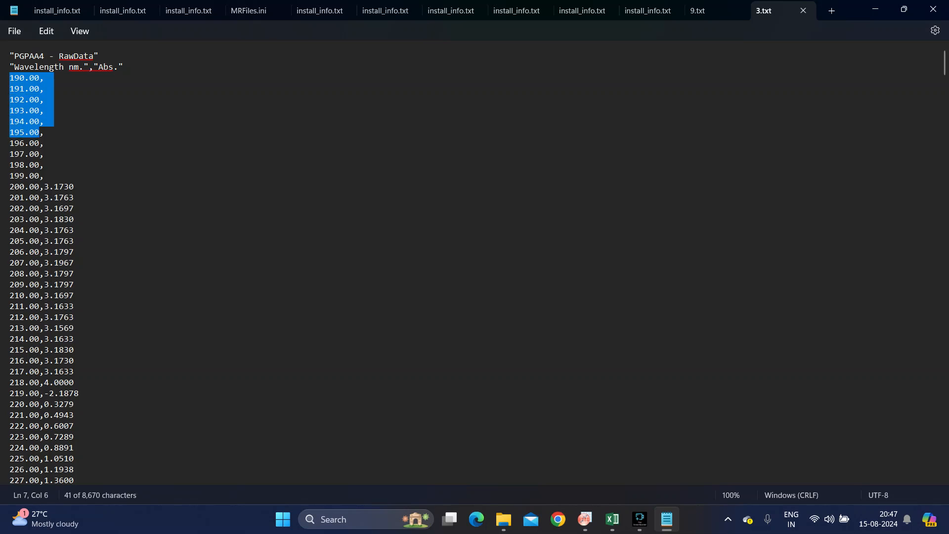
key("shift+Down")
key("shift+Down")
key("shift+Down")
key("shift+Down")
key("shift+Down")
key("shift+Down")
key("shift+Down")
key("shift+Down")
key("shift+Down")
key("shift+Down")
key("shift+Down")
key("shift+Down")
key("shift+Down")
key("shift+Down")
key("shift+Down")
key("shift+Down")
key("shift+Down")
key("shift+Down")
key("shift+Down")
key("shift+Down")
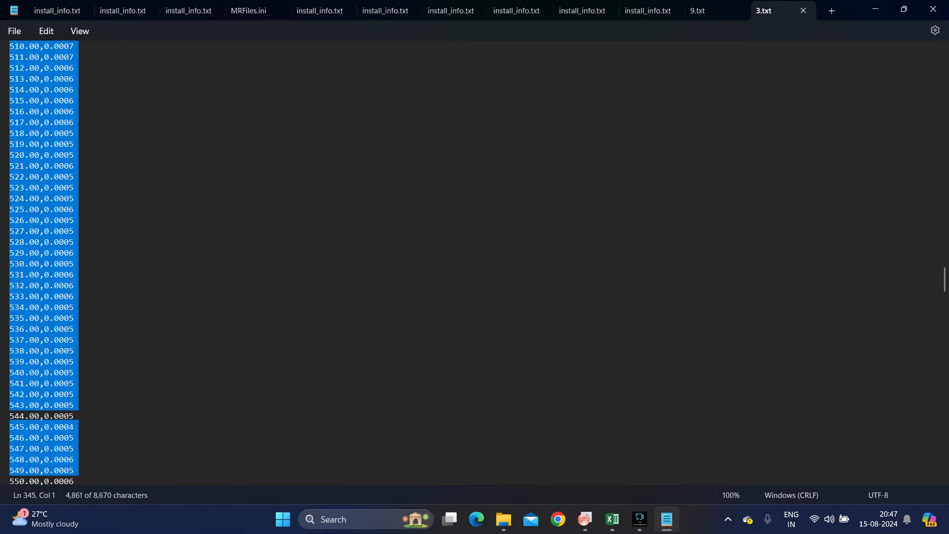
key("shift+Down")
key("shift+Down")
key("shift+Down")
key("shift+Down")
key("shift+Down")
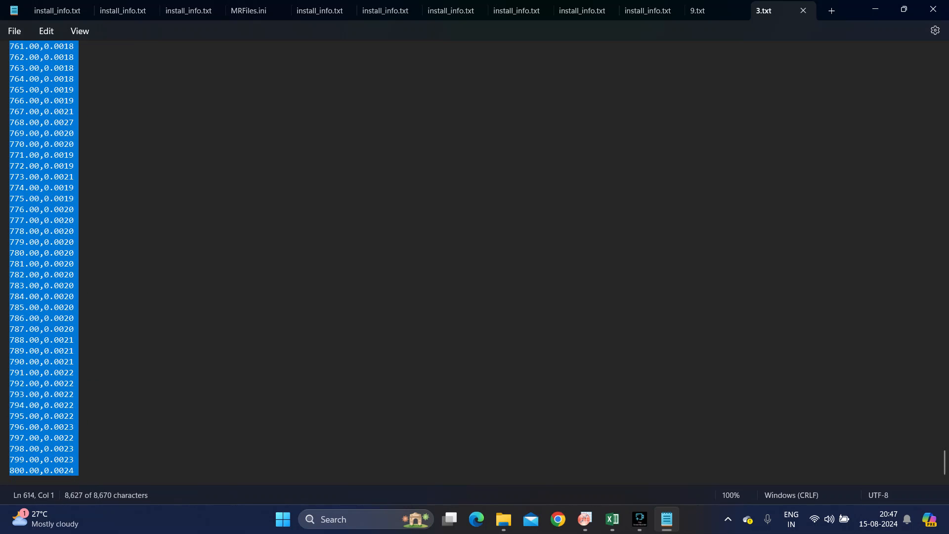
right_click(84, 167)
left_click(84, 66)
Switch to the blank Excel workbook and paste the copied data starting at cell A1.
key("alt+Tab")
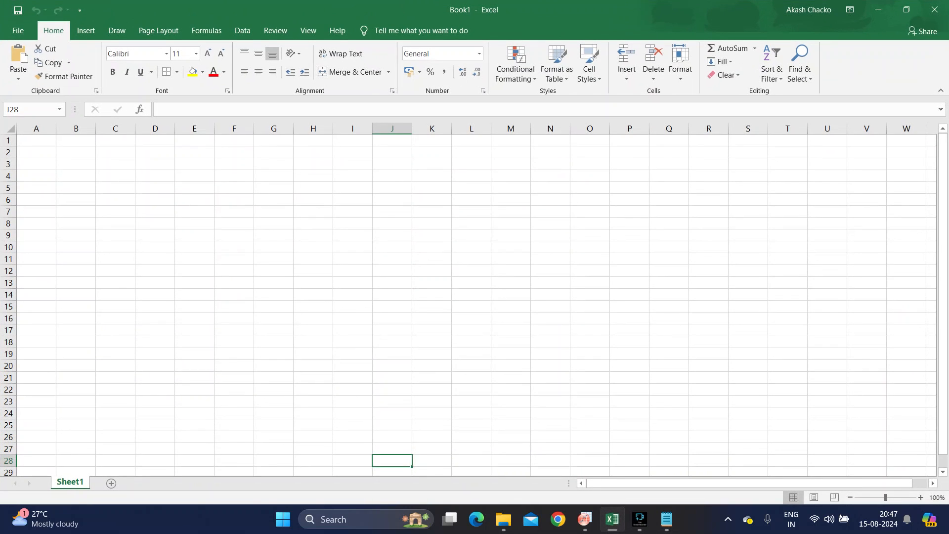
left_click(42, 140)
right_click(43, 140)
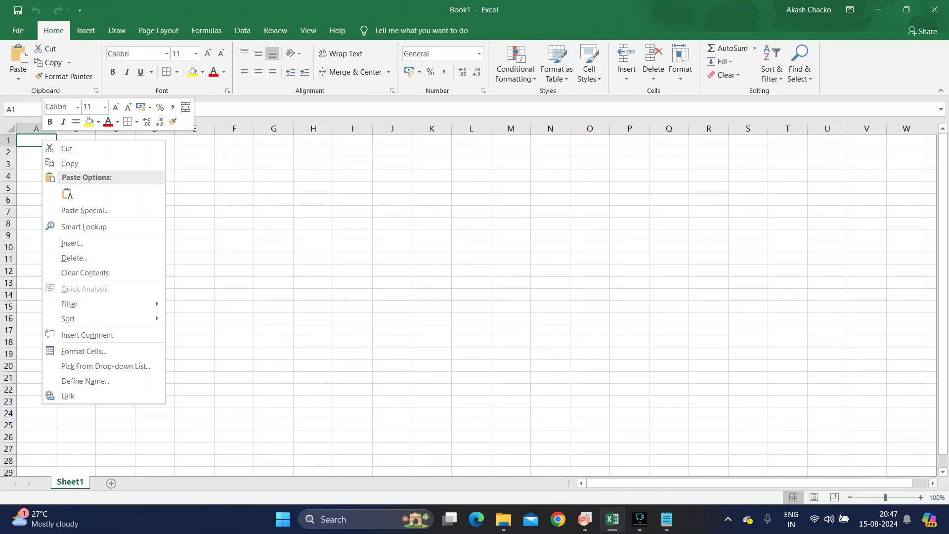
left_click(66, 193)
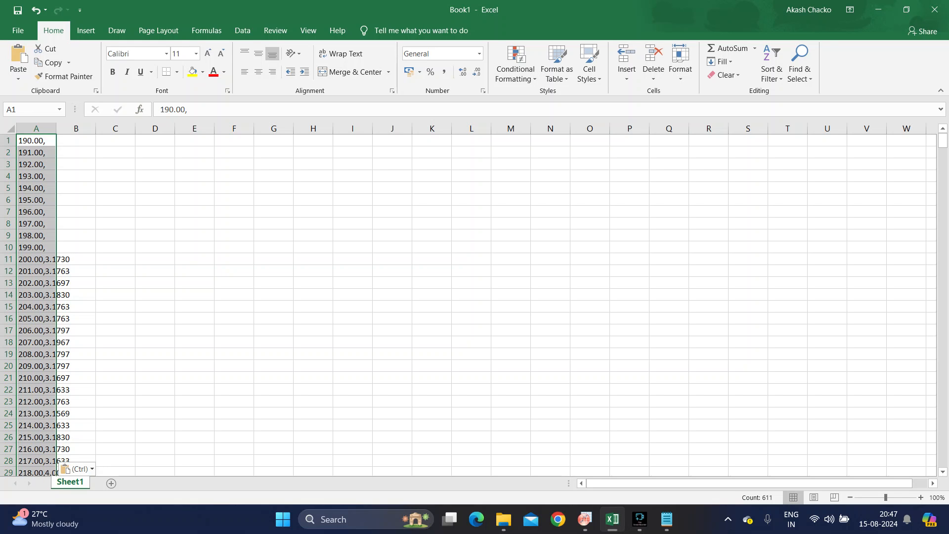
Split column A with Text to Columns as delimited data, adding comma as a delimiter and keeping the General format.
left_click(242, 30)
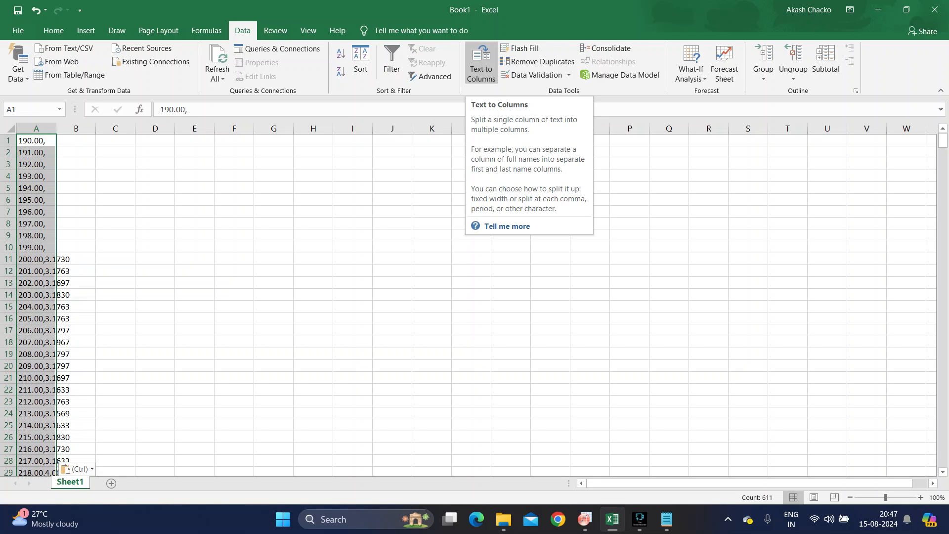
left_click(480, 64)
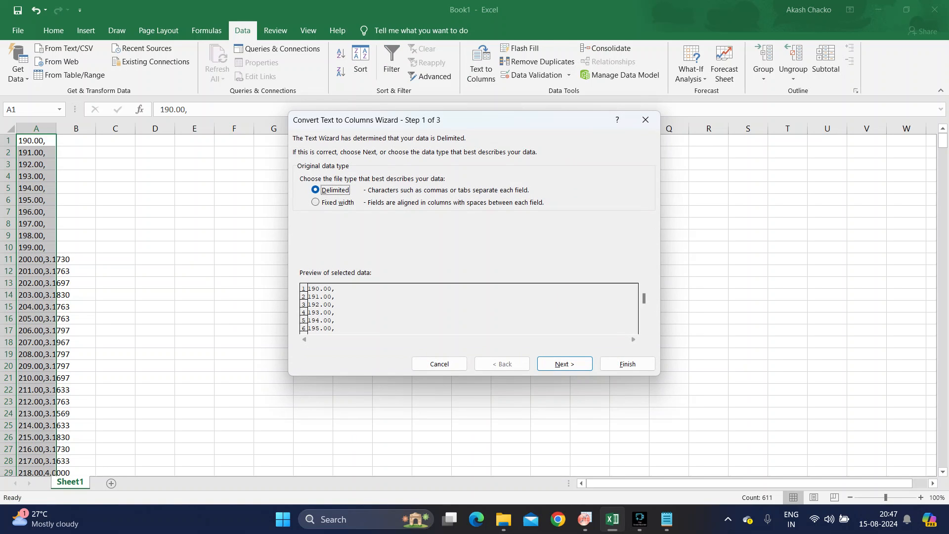
key("Return")
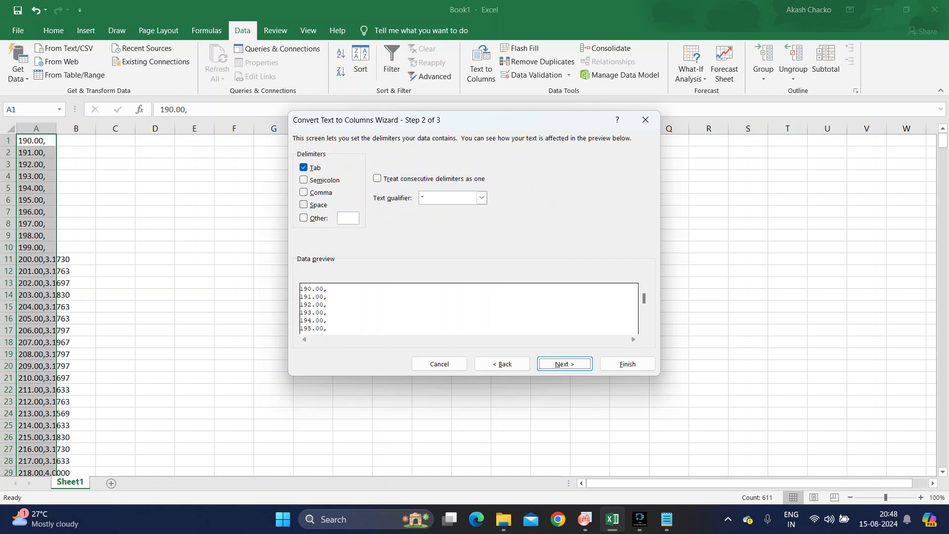
key("alt+c")
key("alt+n")
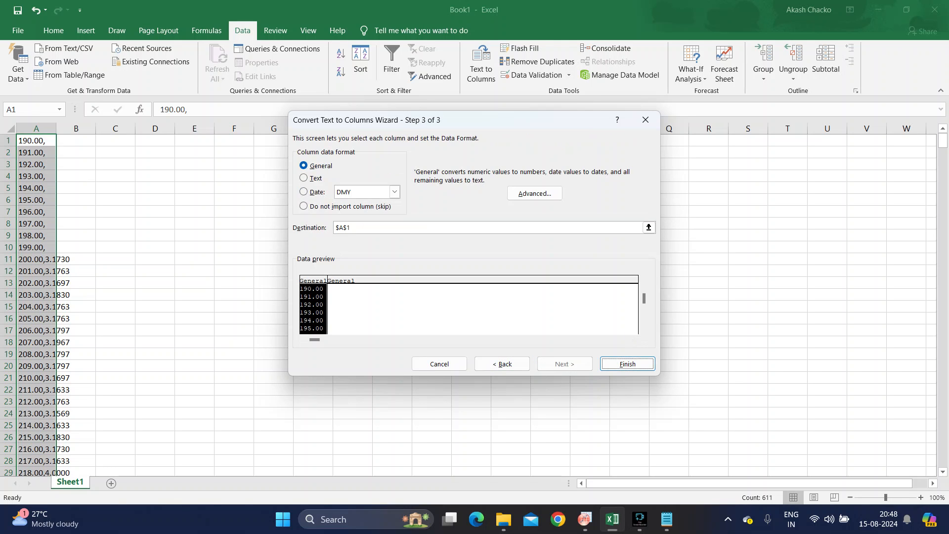
key("alt+f")
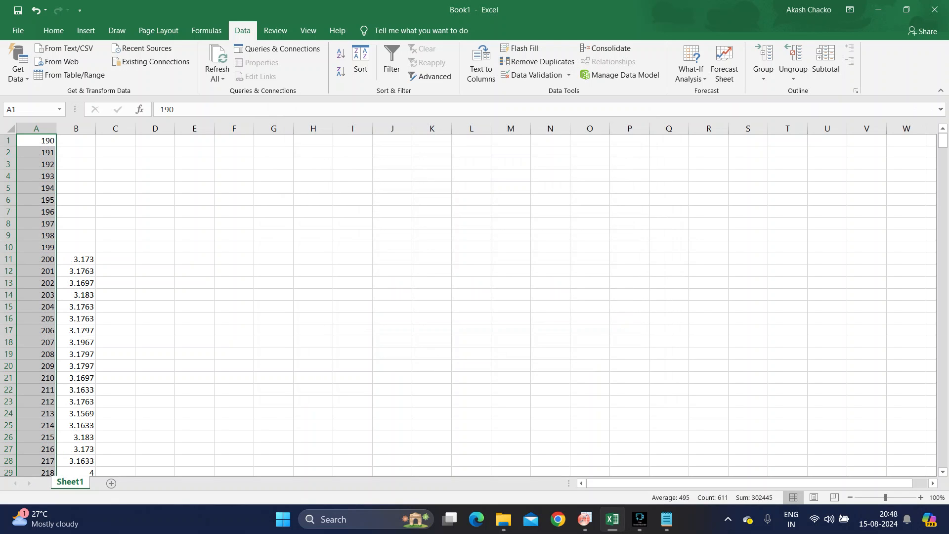
Select the split wavelength and absorbance values in columns A and B to review them.
left_click_drag(36, 140, 76, 475)
scroll(75, 474, "up", 9)
scroll(474, 306, "up", 20)
scroll(475, 307, "up", 19)
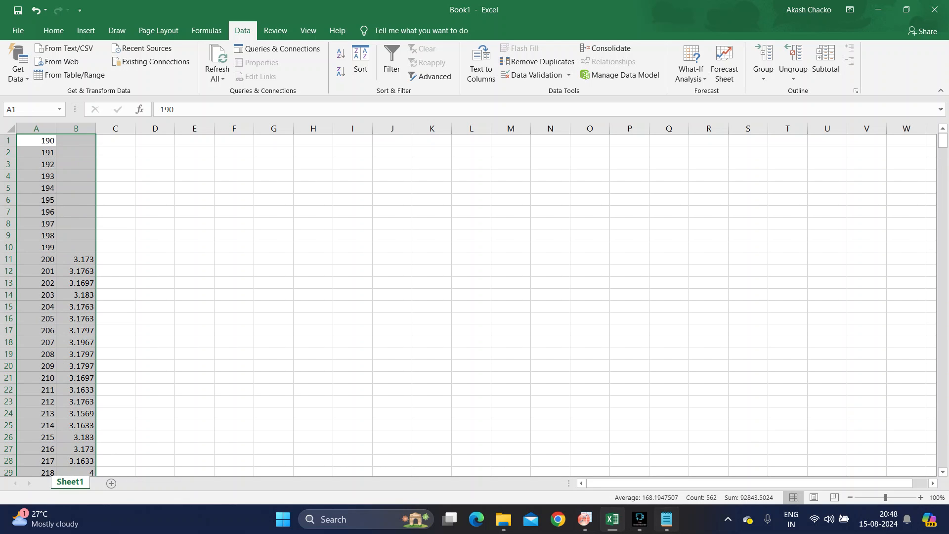
Switch to the New folder window in File Explorer and open the text file 5.
left_click(666, 519)
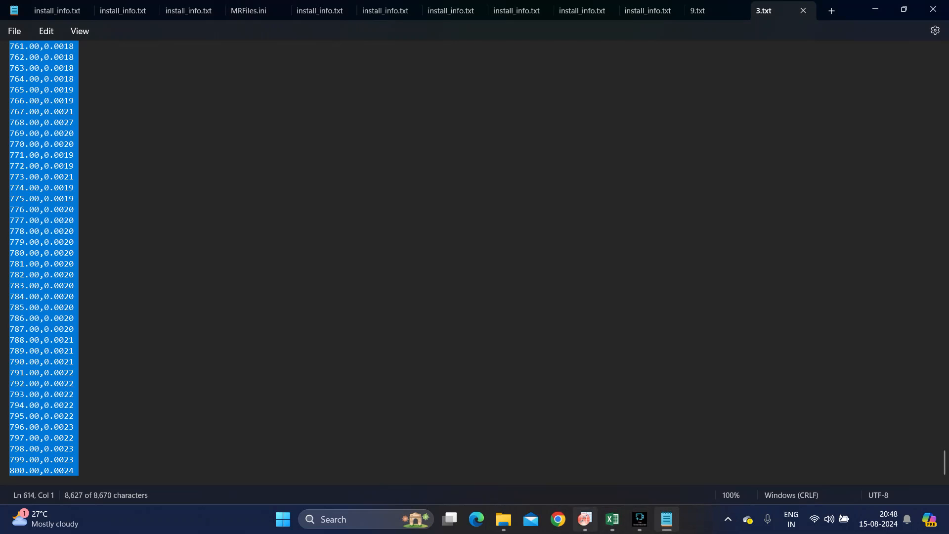
mouse_move(503, 519)
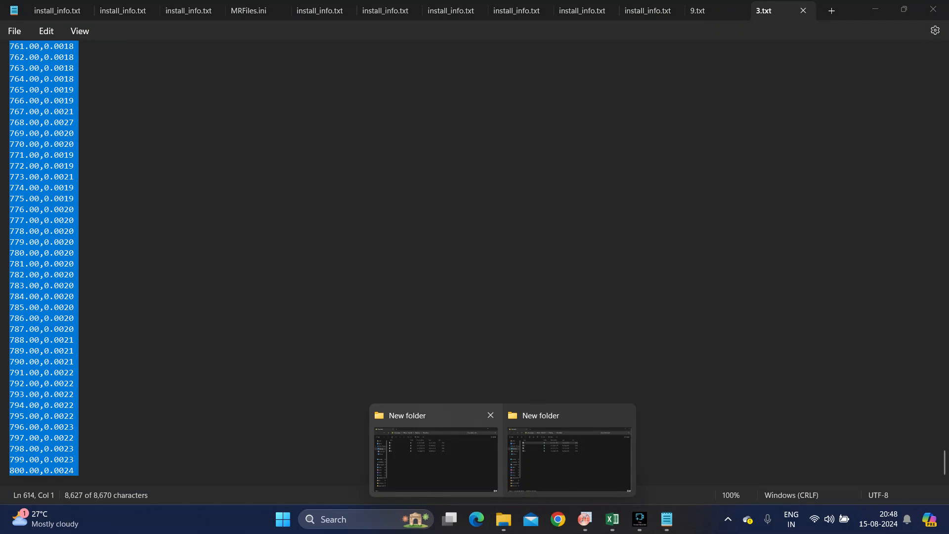
left_click(568, 460)
left_click(129, 135)
double_click(129, 135)
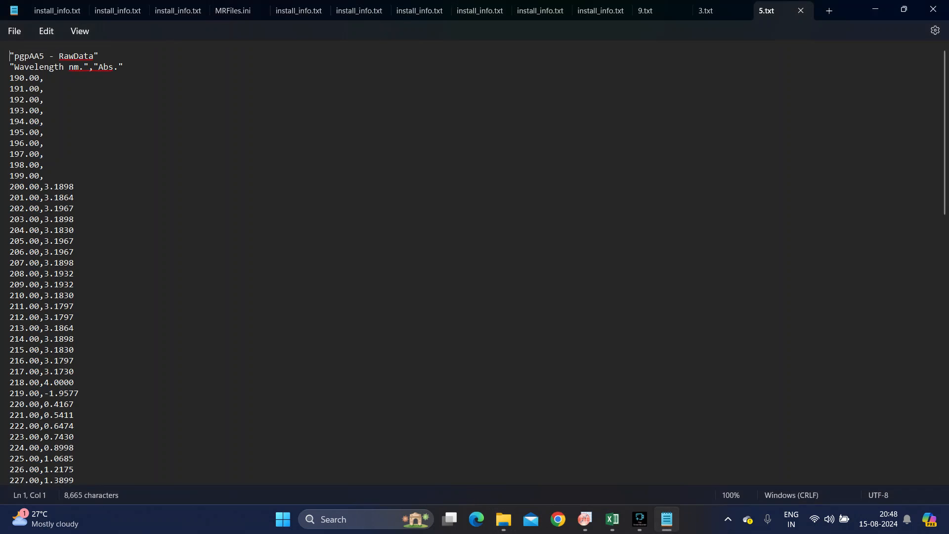
Copy all data rows of 5.txt from 190.00 through 800.00, without the header lines.
key("shift+Page_Down")
key("shift+Page_Down")
key("shift+Page_Down")
key("shift+Page_Down")
key("shift+Page_Down")
key("shift+Page_Down")
key("shift+Page_Down")
key("shift+Page_Down")
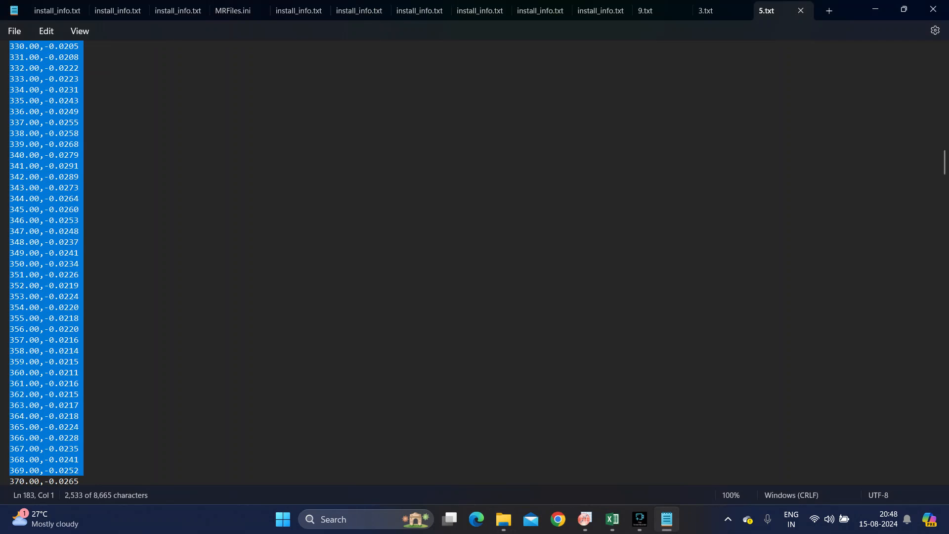
key("shift+Page_Down")
key("shift+Page_Down")
key("shift+Page_Down")
key("shift+Page_Down")
key("shift+Page_Down")
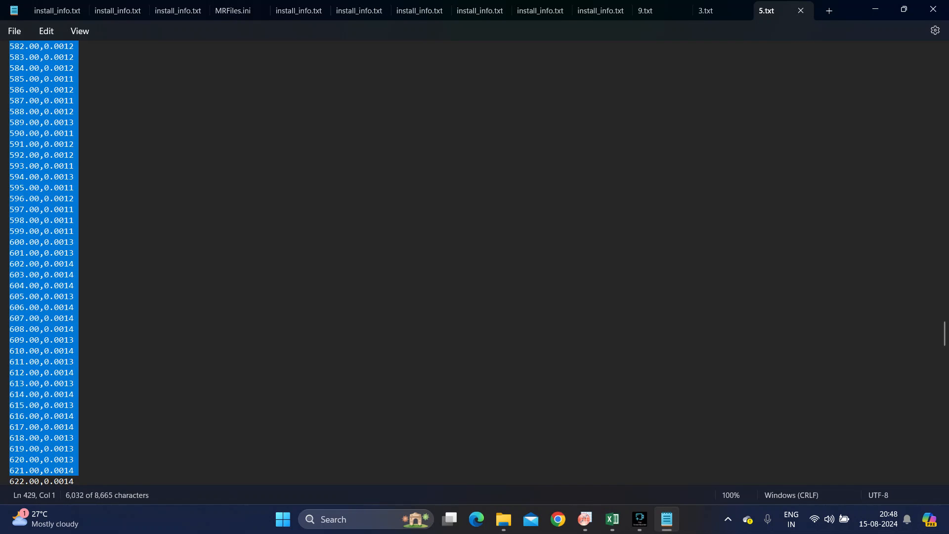
key("shift+Page_Down")
key("shift+Page_Down")
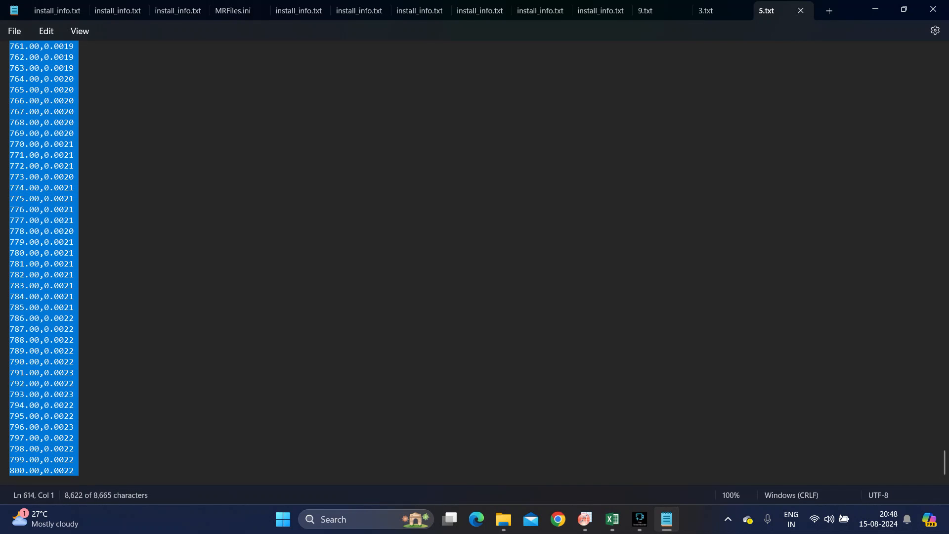
right_click(18, 272)
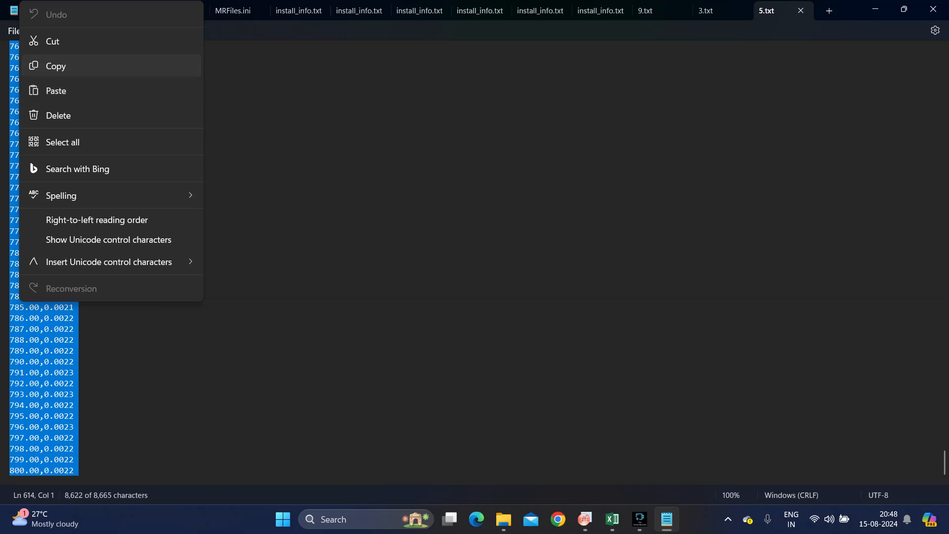
left_click(56, 65)
Switch to Excel and paste the 5.txt data starting at cell C1.
left_click(612, 518)
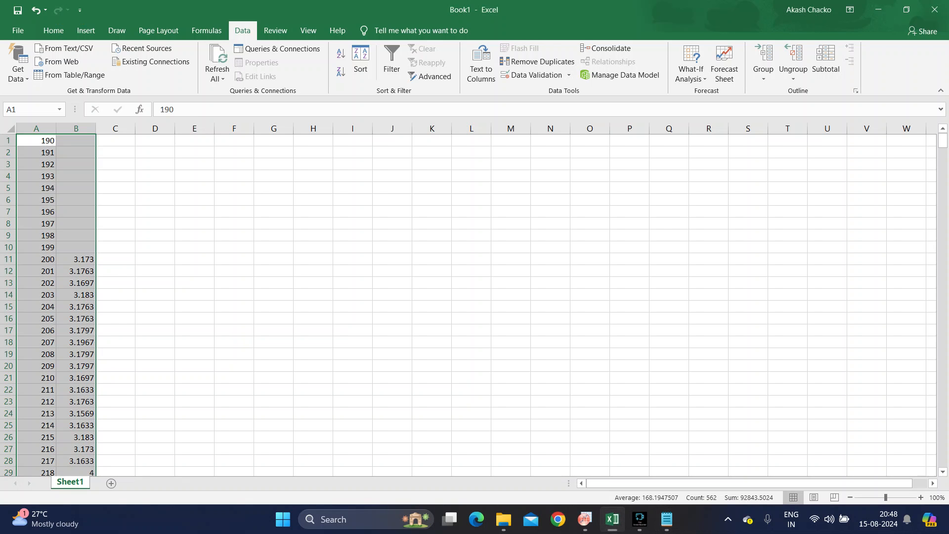
left_click(119, 140)
right_click(124, 141)
left_click(147, 195)
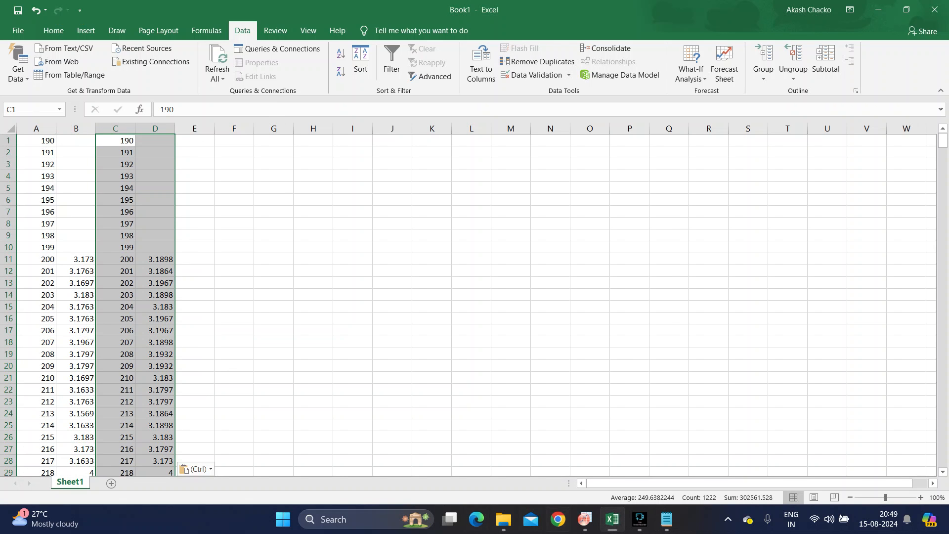
Open the text file 7 from New folder and copy its data rows from 190.00 through 800.00.
left_click(503, 518)
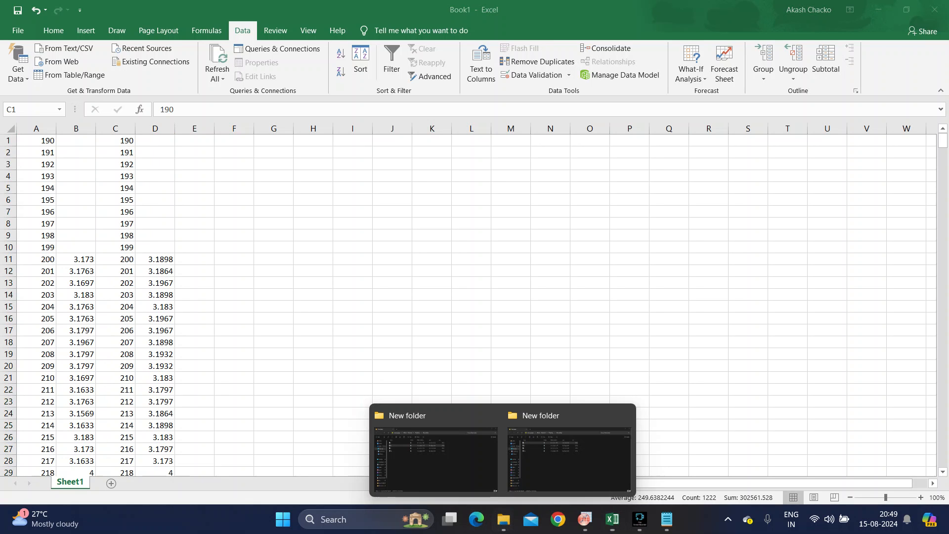
left_click(435, 458)
left_click(198, 157)
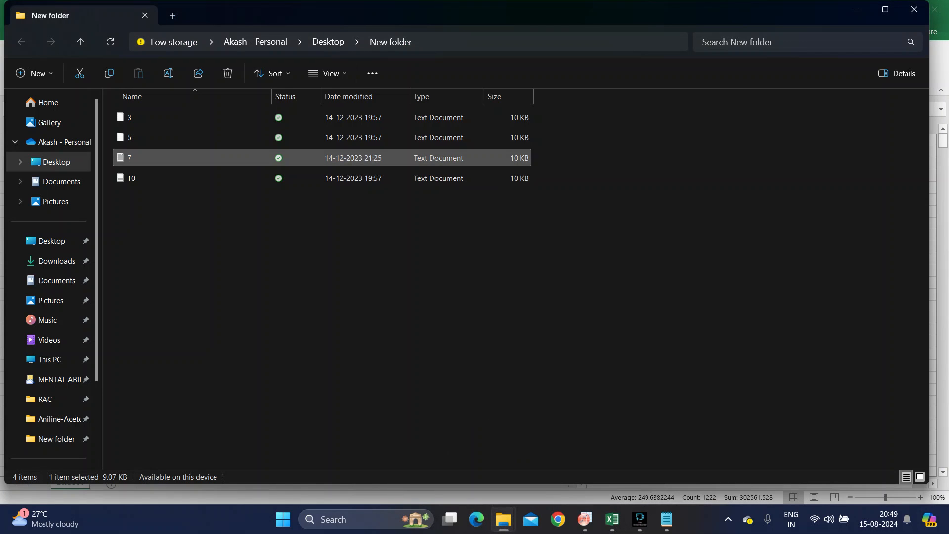
key("Return")
left_click_drag(10, 78, 44, 500)
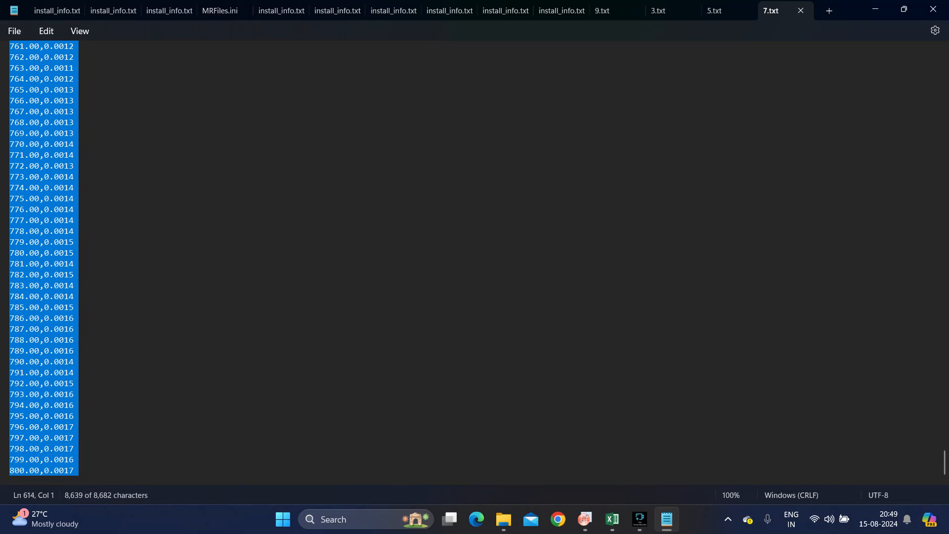
right_click(58, 117)
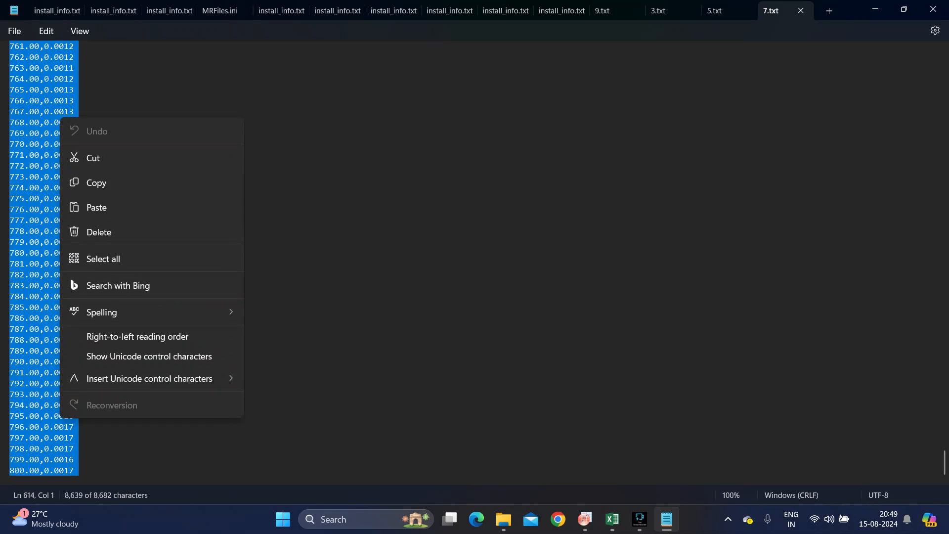
left_click(94, 182)
Switch to Excel and paste the 7.txt data starting at cell E1.
left_click(612, 519)
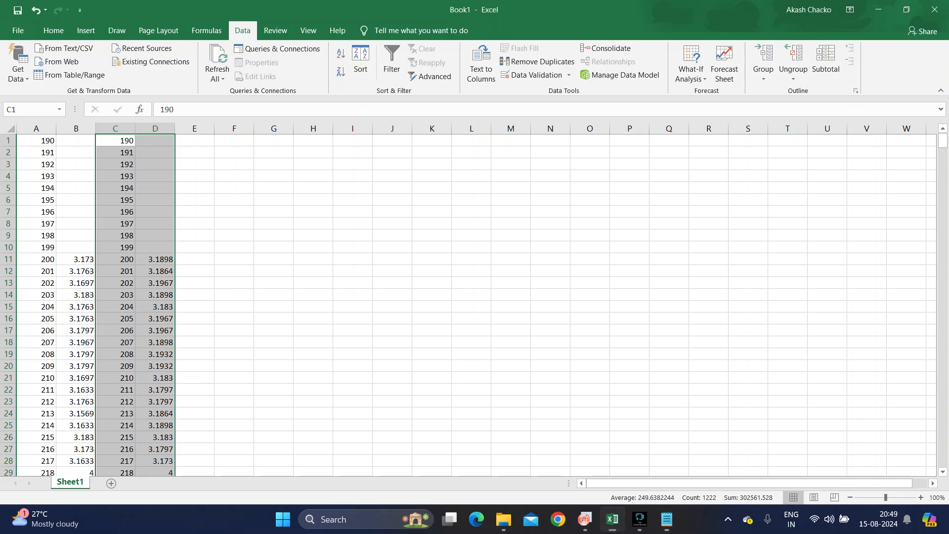
left_click(194, 140)
right_click(195, 142)
left_click(221, 191)
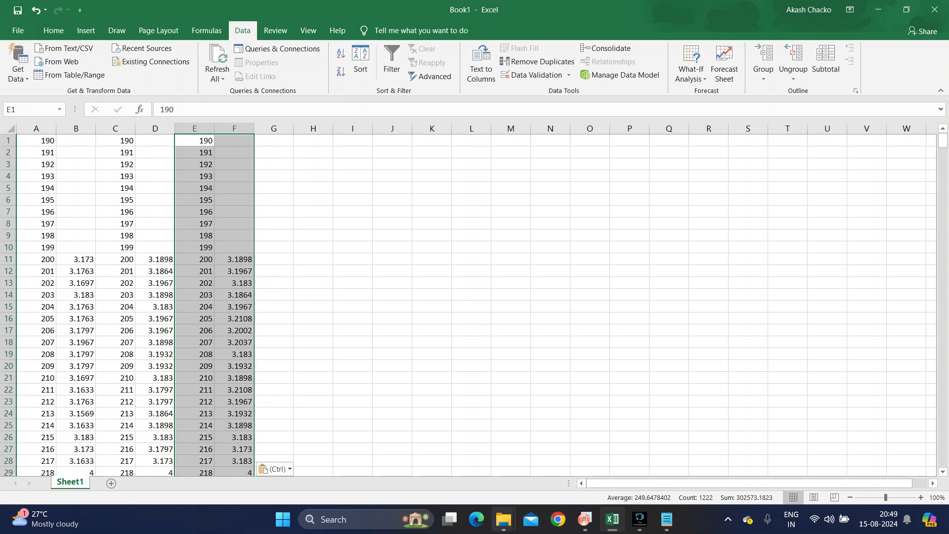
Switch to the New folder window in File Explorer and open the text file 10.
left_click(503, 519)
left_click(437, 452)
double_click(132, 179)
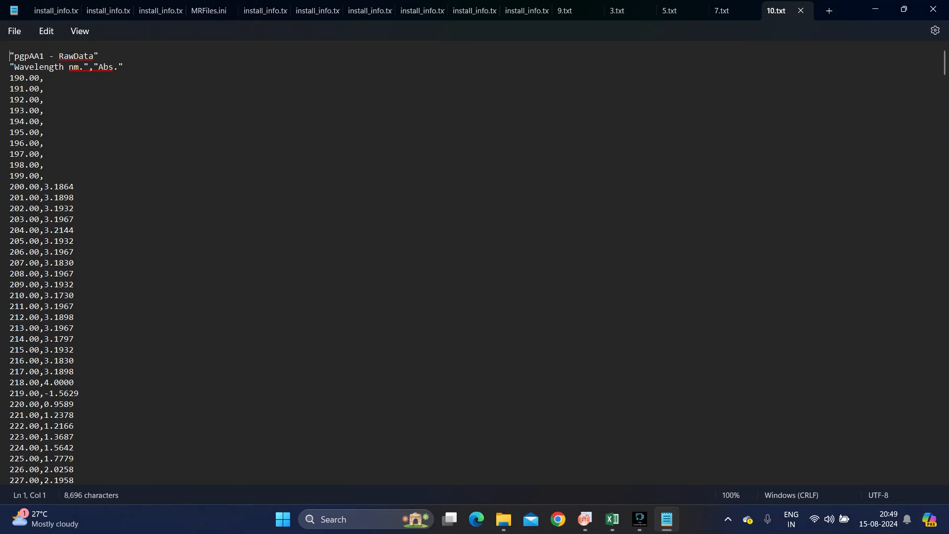
Copy all data rows of 10.txt from 190.00 through 800.00, without the header lines.
key("shift+Page_Down")
key("shift+Page_Down")
key("shift+Page_Down")
key("shift+Page_Down")
key("shift+Page_Down")
key("shift+Page_Down")
key("shift+Page_Down")
key("shift+Page_Down")
key("shift+Page_Down")
key("shift+Page_Down")
key("shift+Page_Down")
key("shift+Page_Down")
key("shift+Page_Down")
key("shift+Page_Down")
key("shift+Page_Down")
key("shift+Page_Down")
right_click(67, 203)
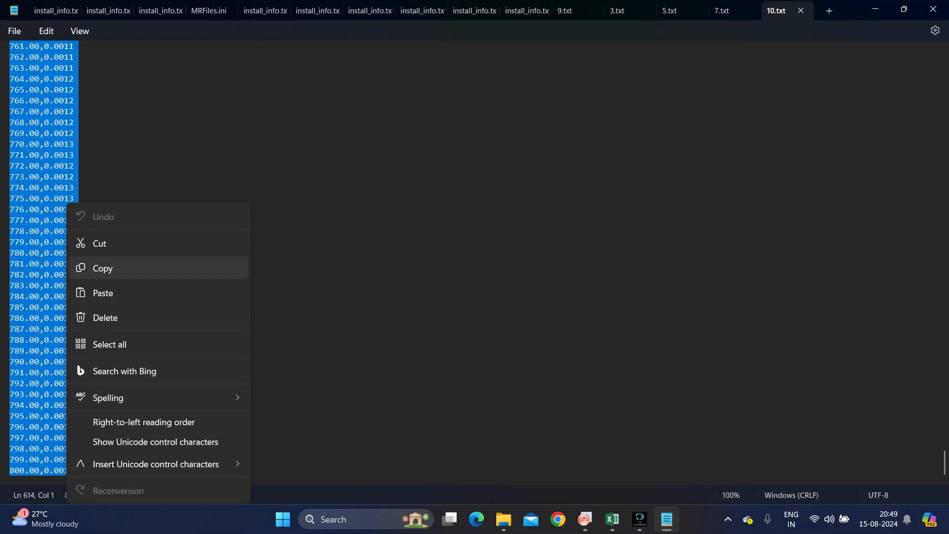
left_click(101, 266)
Return to the Excel workbook and paste the 10.txt data starting at cell G1.
left_click(584, 519)
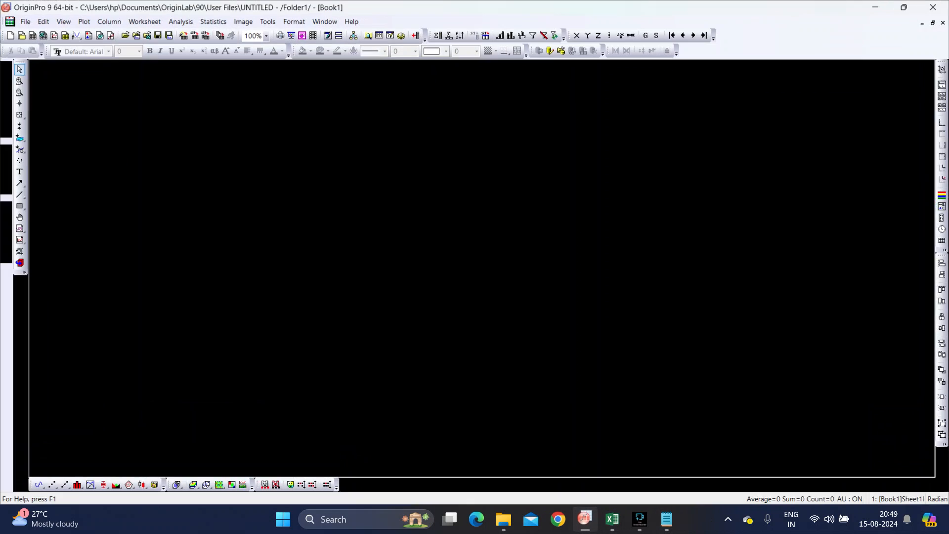
left_click(612, 518)
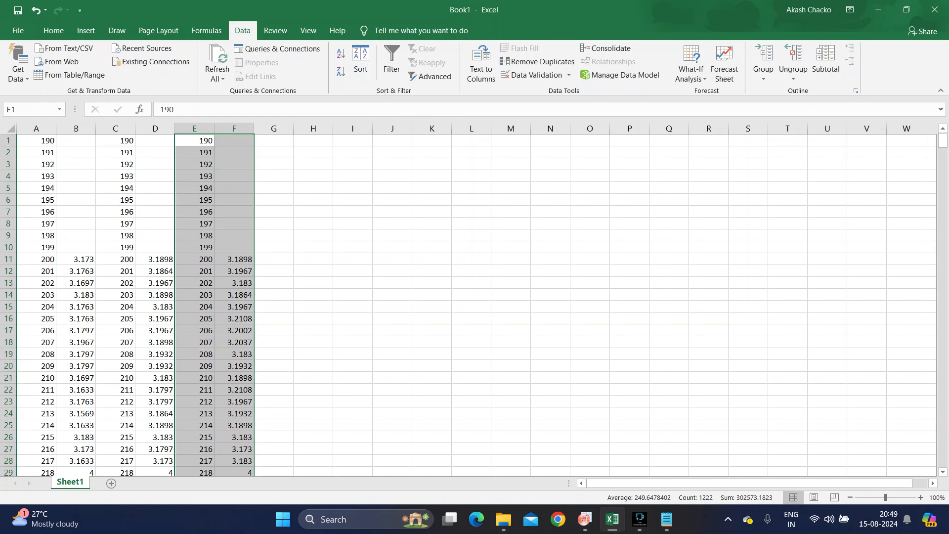
right_click(281, 141)
left_click(306, 193)
left_click(510, 223)
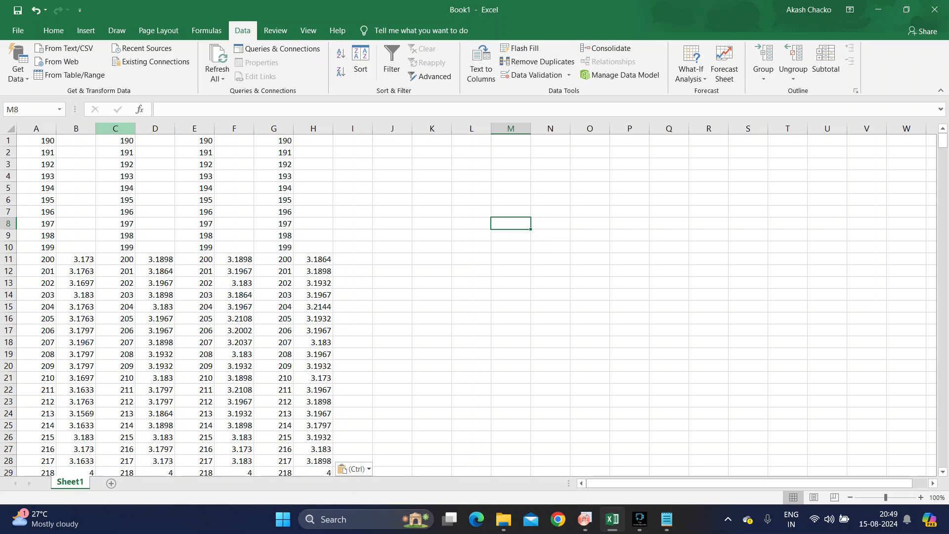
Delete column C, which repeats the wavelength values.
key("ctrl+shift+Down")
right_click(125, 129)
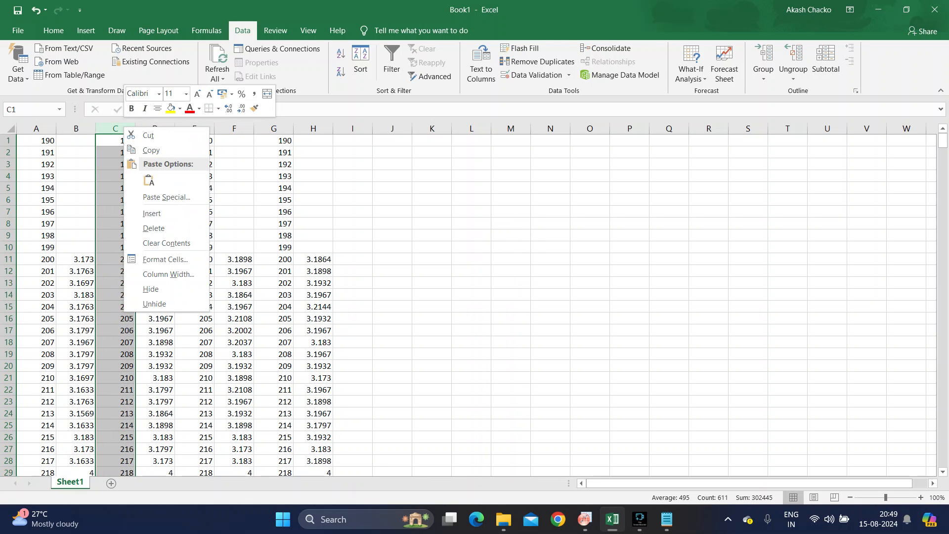
left_click(154, 227)
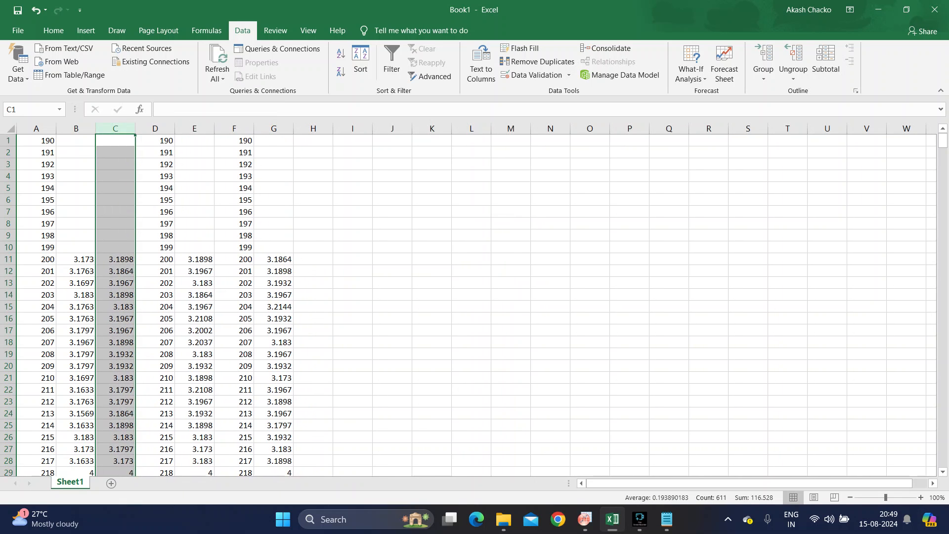
Delete the two remaining columns that repeat the wavelength values, first column D and then column E.
left_click(155, 129)
right_click(156, 129)
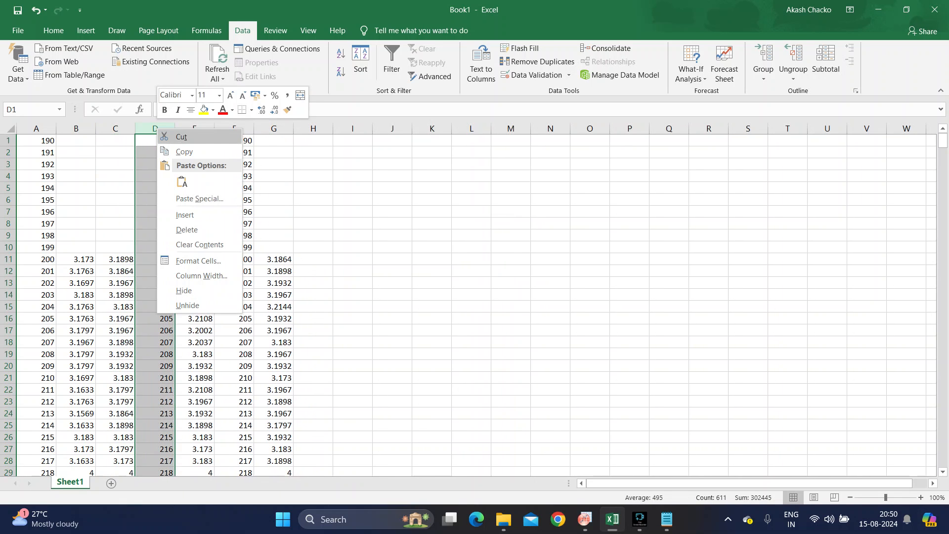
left_click(186, 229)
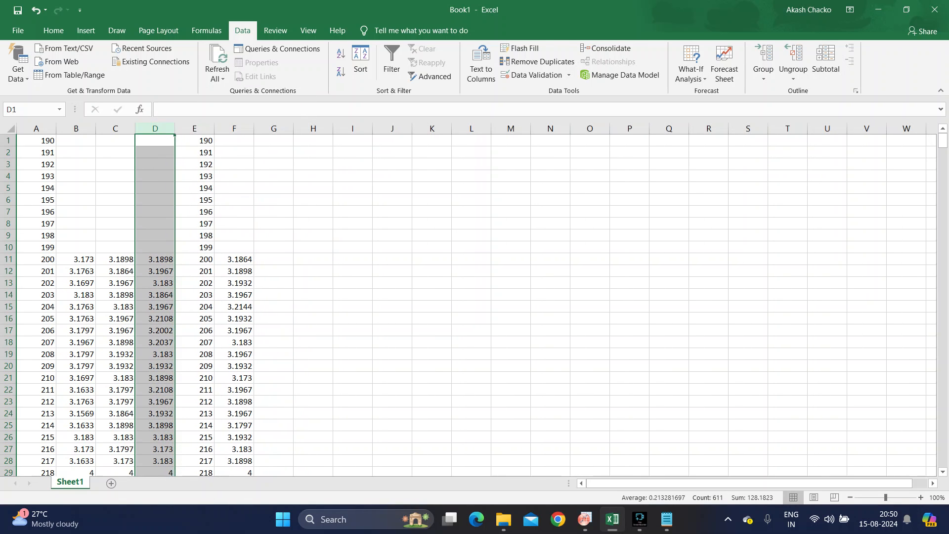
left_click(194, 128)
right_click(195, 130)
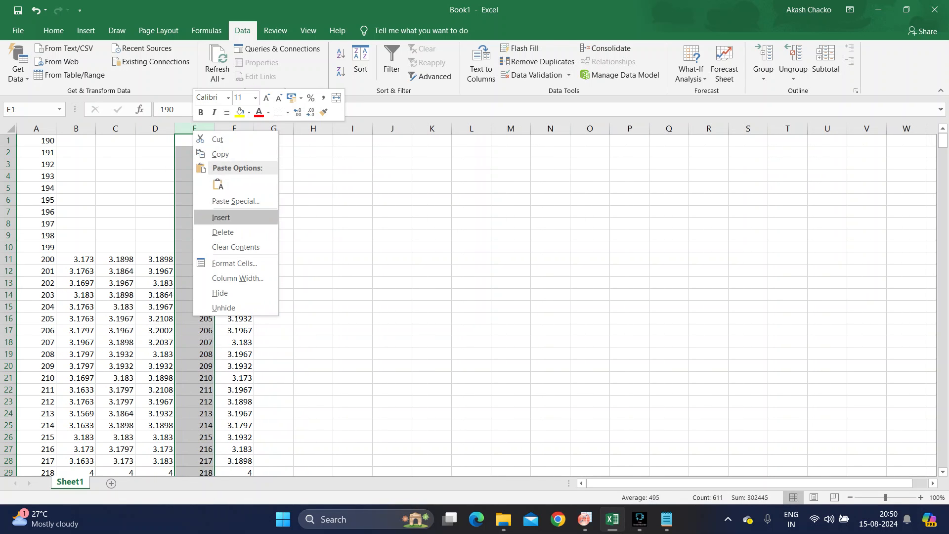
left_click(222, 231)
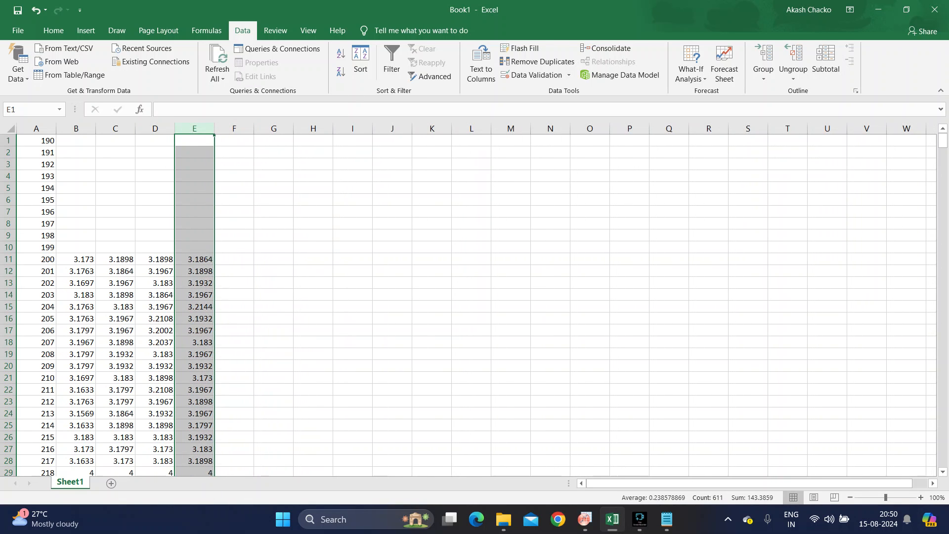
Copy the combined wavelength and absorbance data in A1:E611.
left_click_drag(36, 141, 208, 477)
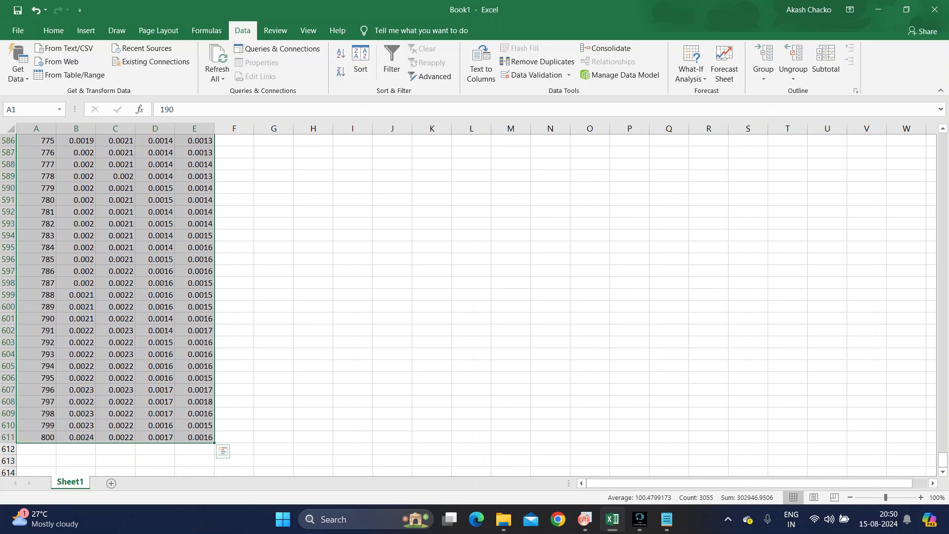
right_click(178, 342)
scroll(474, 304, "up", 3)
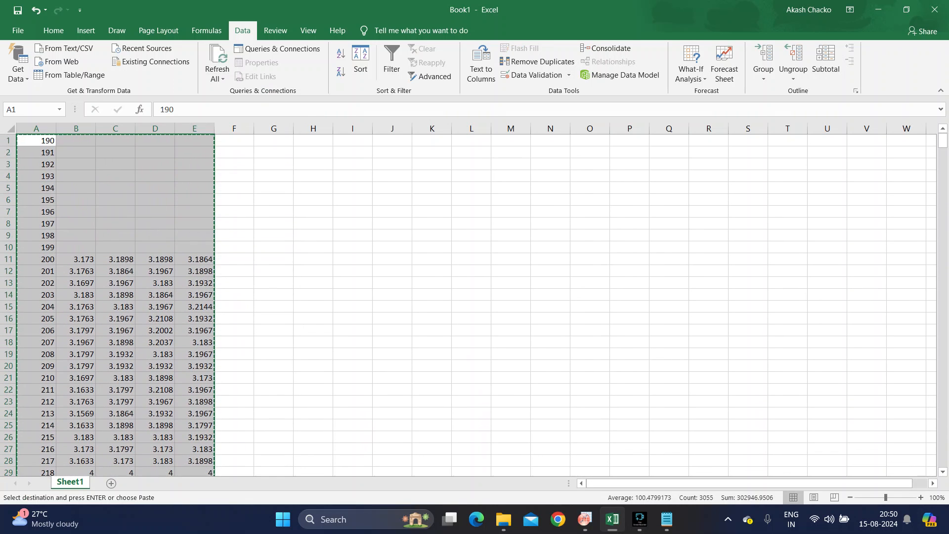
Close the open OriginPro window and launch OriginPro afresh.
mouse_move(585, 519)
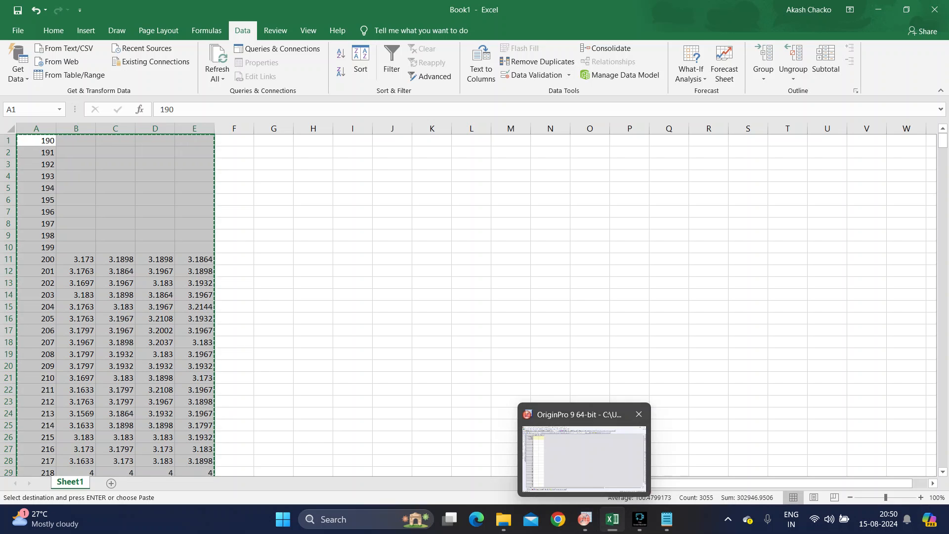
left_click(638, 414)
left_click(366, 519)
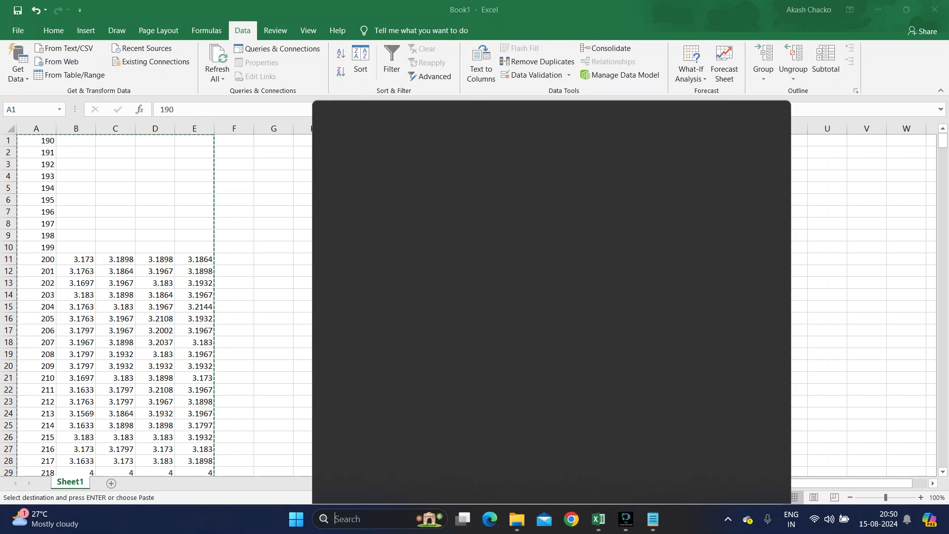
left_click(391, 127)
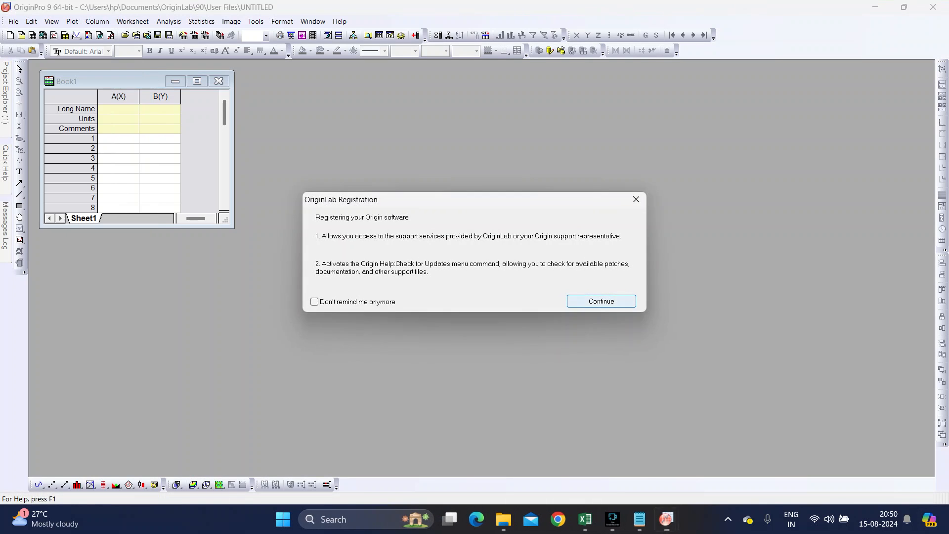
Dismiss the registration reminder and startup tips, and maximize the empty Book1 worksheet.
left_click(585, 299)
key("Return")
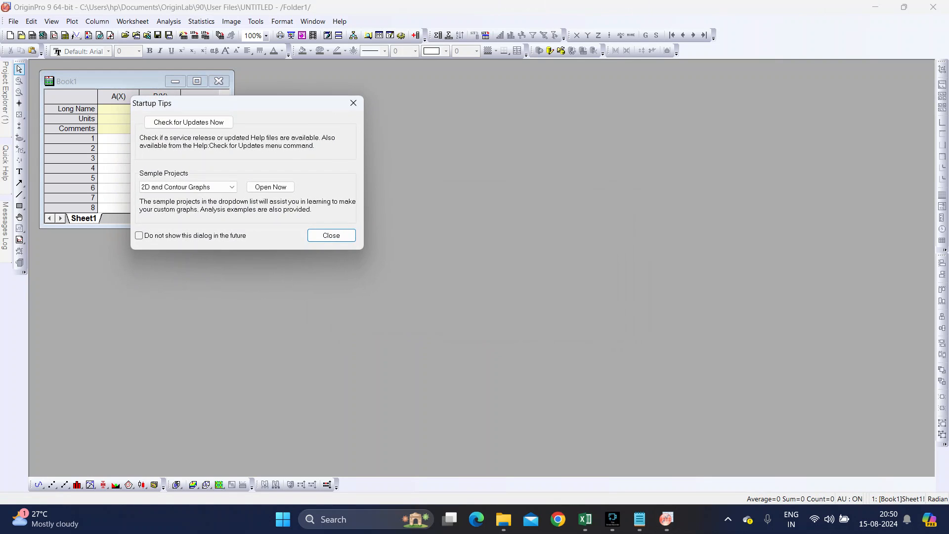
left_click(331, 235)
left_click(197, 81)
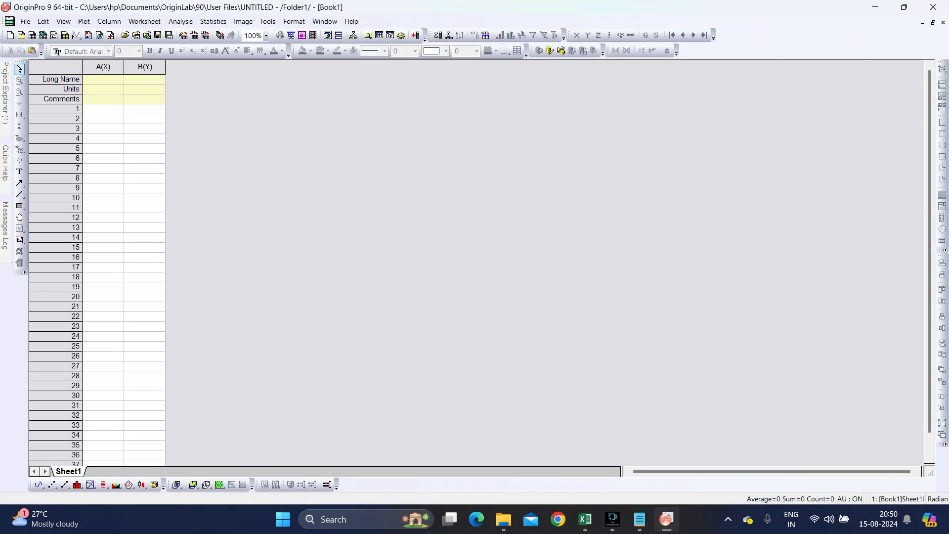
Add 4 new columns to the Book1 worksheet.
key("ctrl+d")
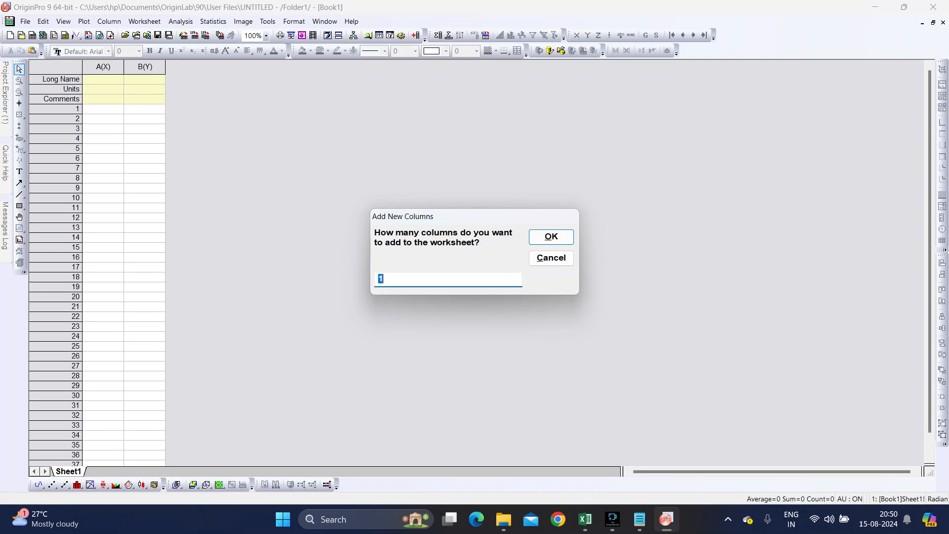
type("4")
key("Return")
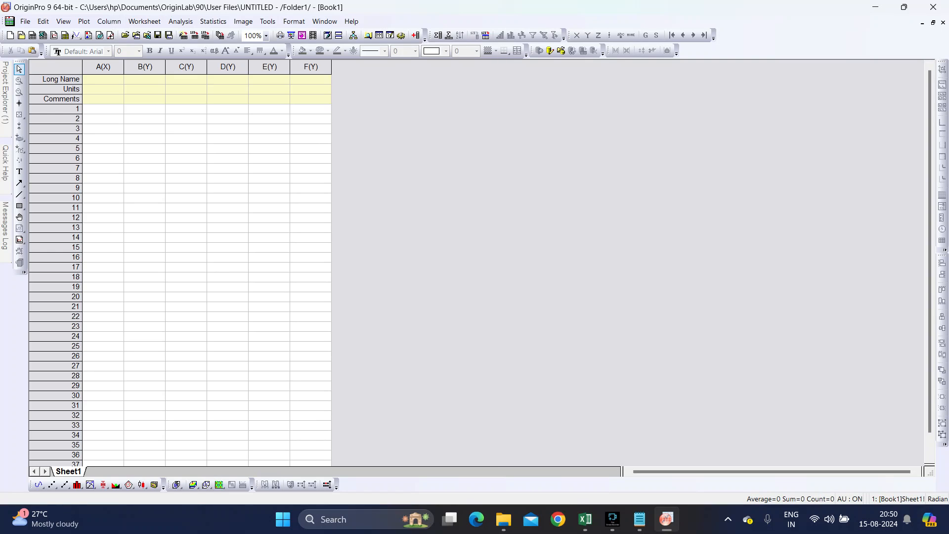
Paste the copied Excel data into the worksheet starting at row 1 of column A(X).
left_click(103, 109)
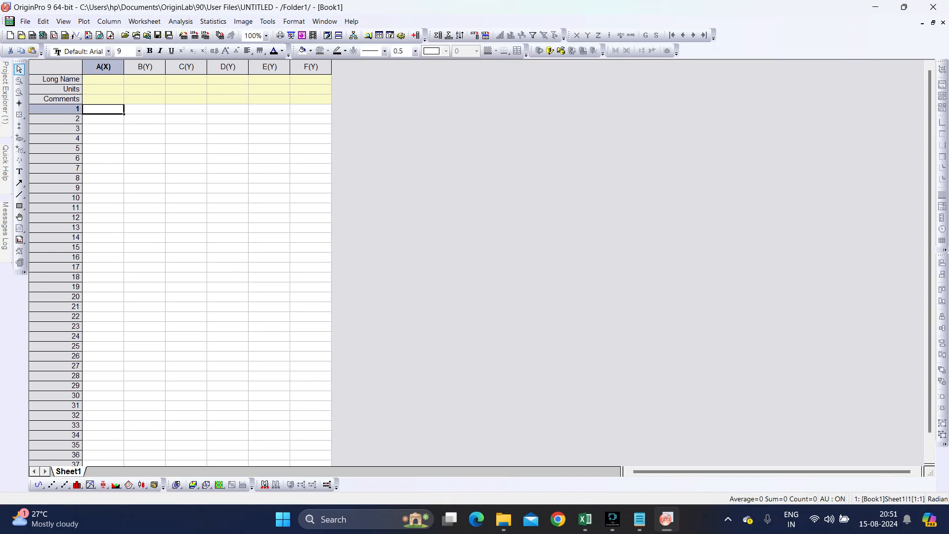
right_click(103, 107)
left_click(124, 150)
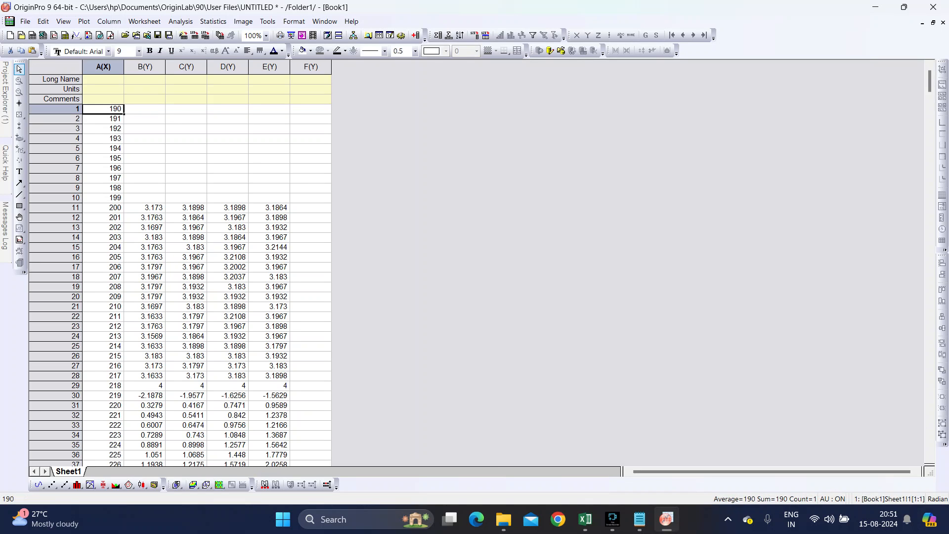
Plot rows 1 through 611 of columns A to E as a Line graph and dismiss the reminder message.
left_click_drag(104, 109, 279, 247)
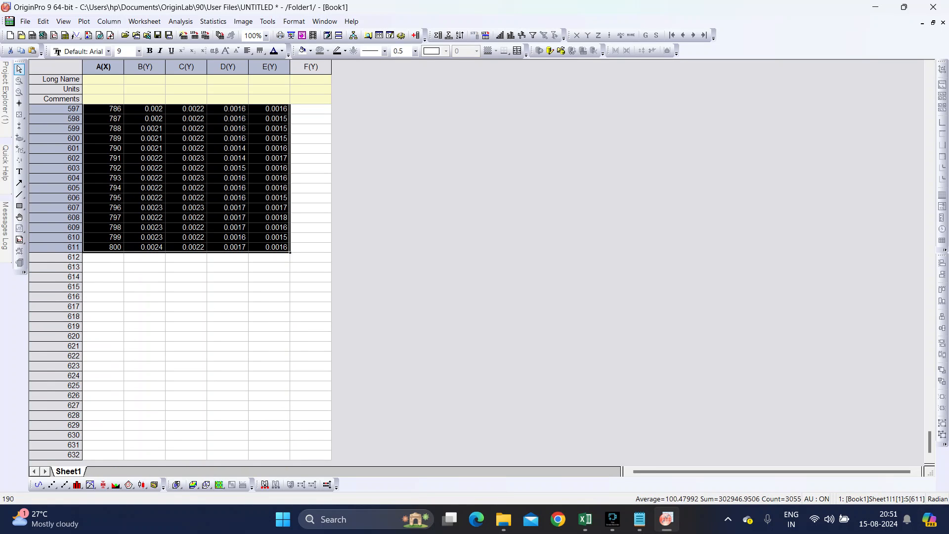
right_click(263, 157)
mouse_move(284, 163)
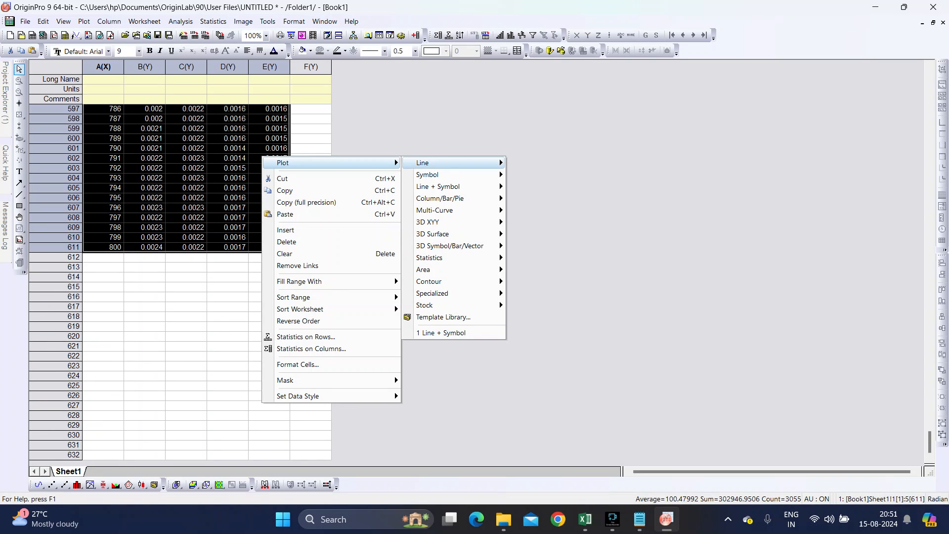
mouse_move(430, 163)
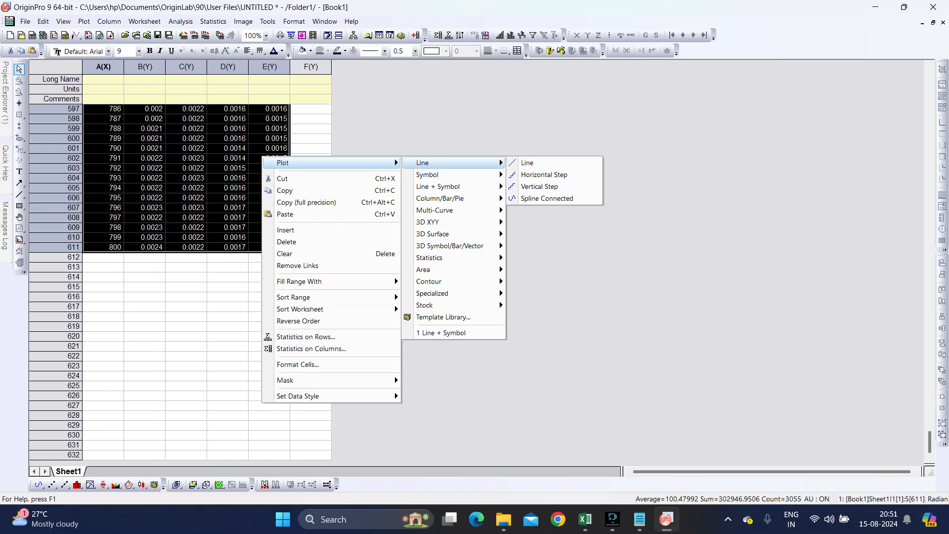
left_click(527, 163)
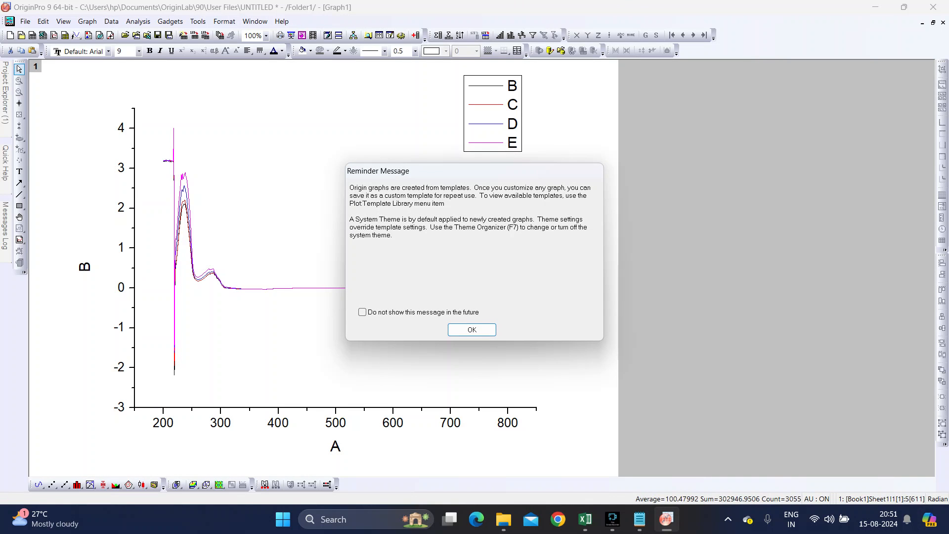
left_click(472, 329)
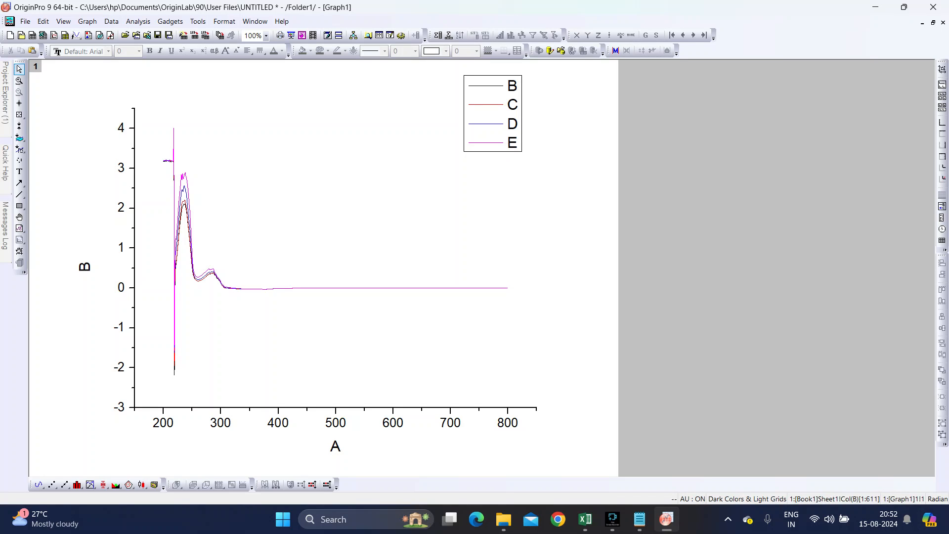
Set the graph's horizontal axis scale from 220 to 350 with an increment of 20.
left_click(335, 223)
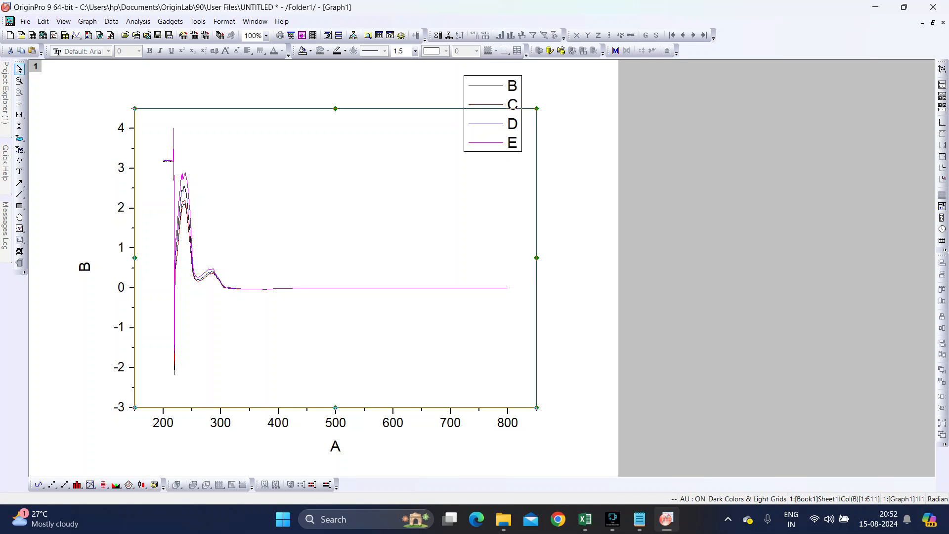
right_click(278, 255)
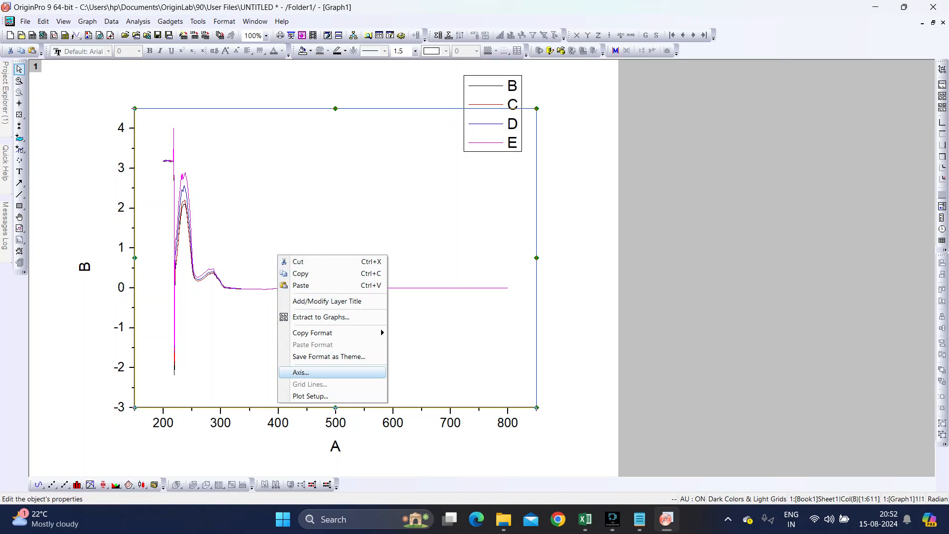
left_click(301, 373)
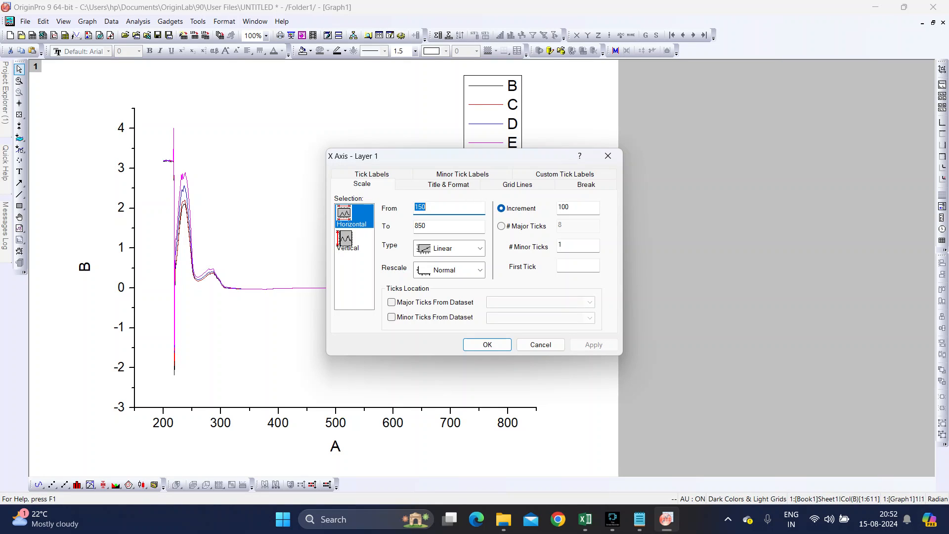
type("220")
key("Tab")
type("350")
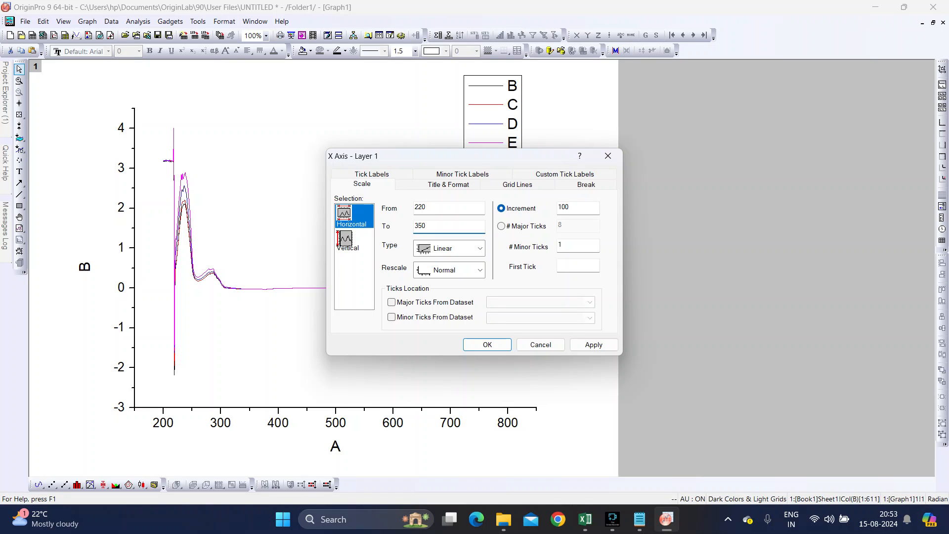
key("Tab")
type("20")
Set the vertical axis scale from 0 to 3 with an increment of 0.5 and apply the axis settings.
left_click(354, 240)
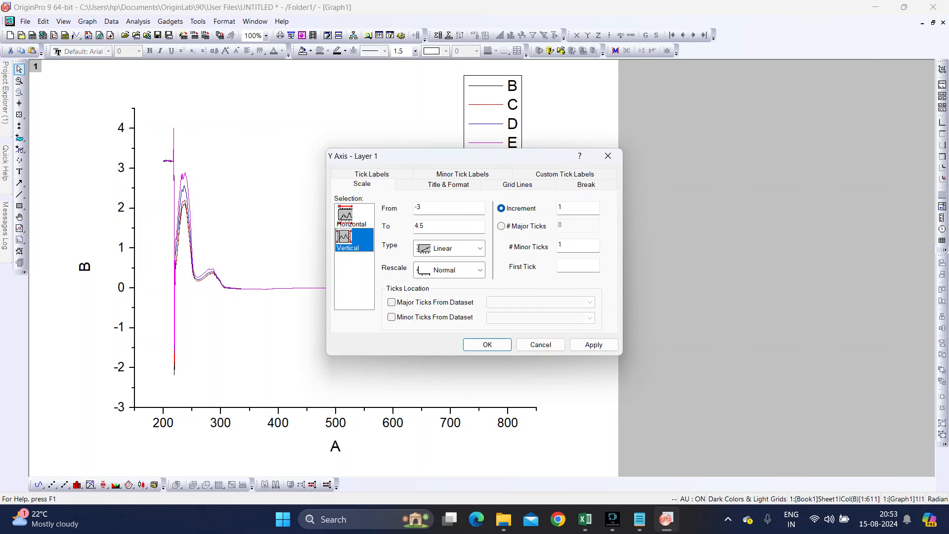
double_click(419, 206)
type("0")
key("Tab")
type("3")
key("Tab")
type("0.5")
key("Return")
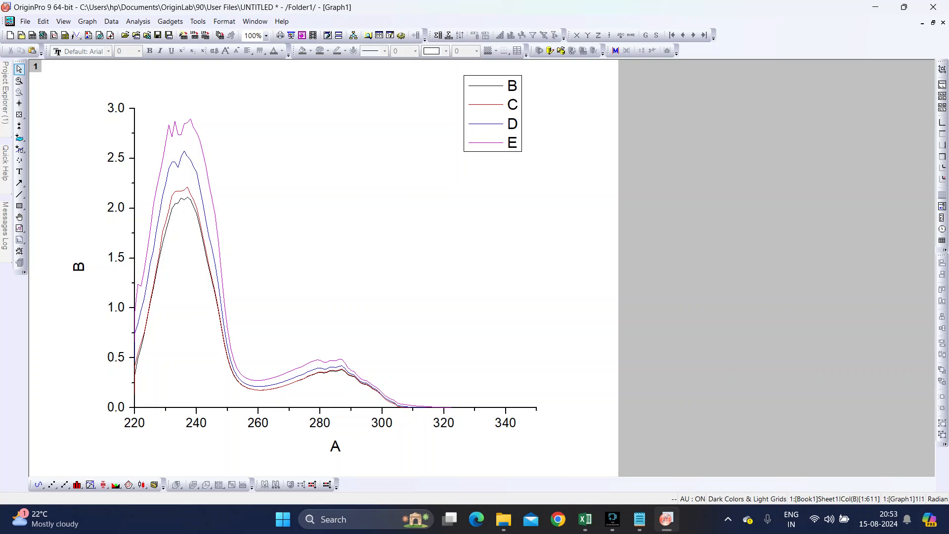
Change the upper limit of the horizontal axis to 320.
right_click(341, 253)
left_click(324, 252)
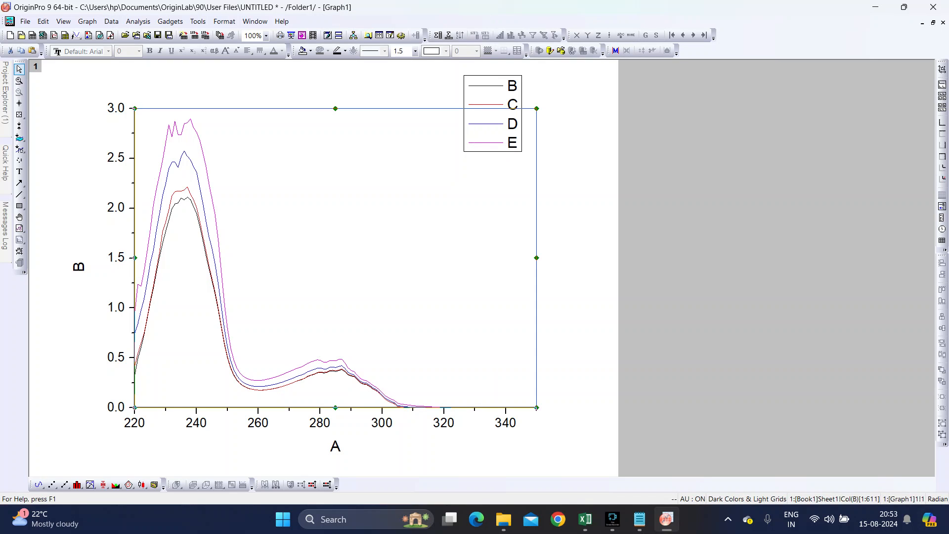
right_click(320, 260)
left_click(346, 377)
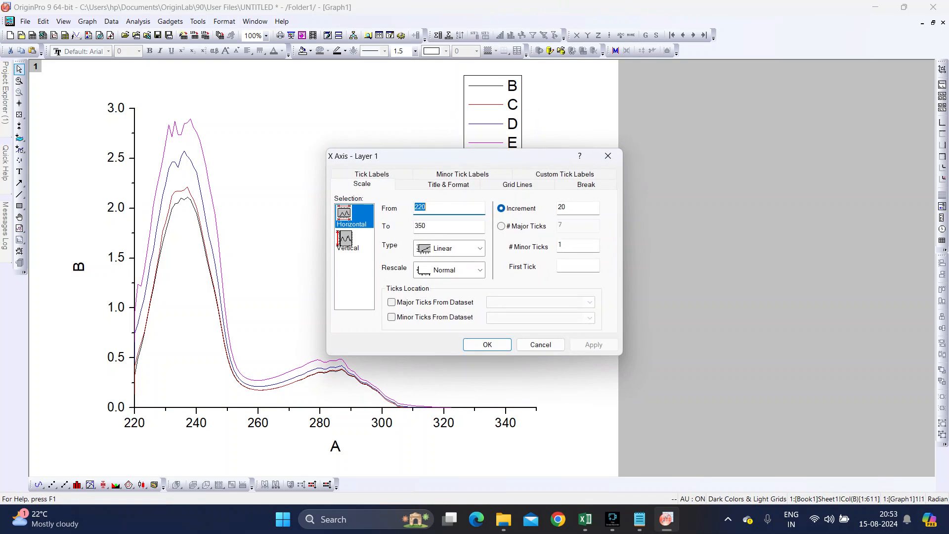
key("Tab")
type("32")
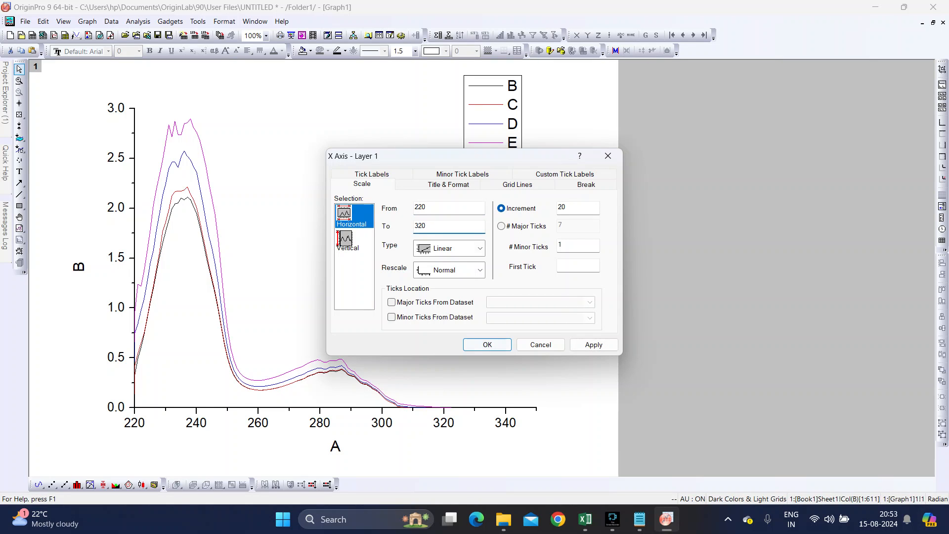
type("0")
key("Return")
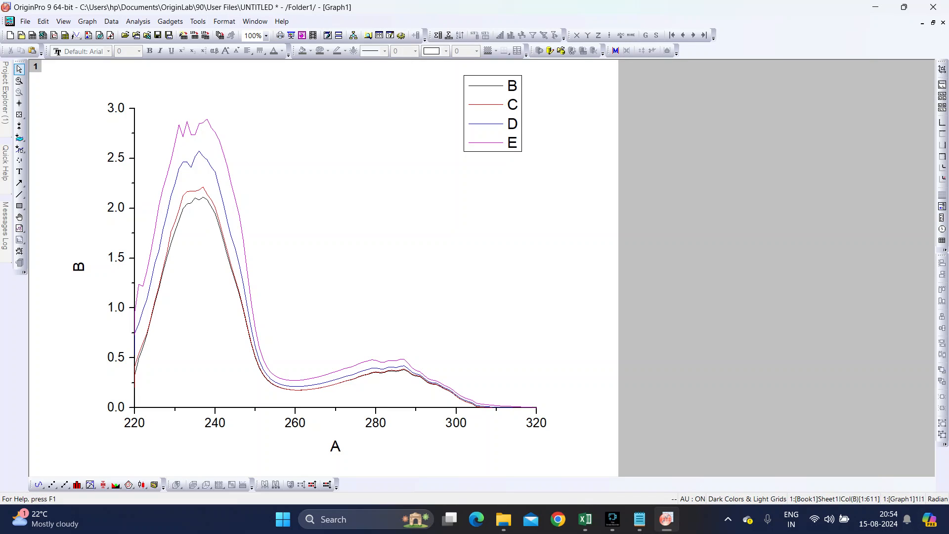
Set both the major and minor ticks of the bottom axis to In in the axis title and format settings.
right_click(292, 208)
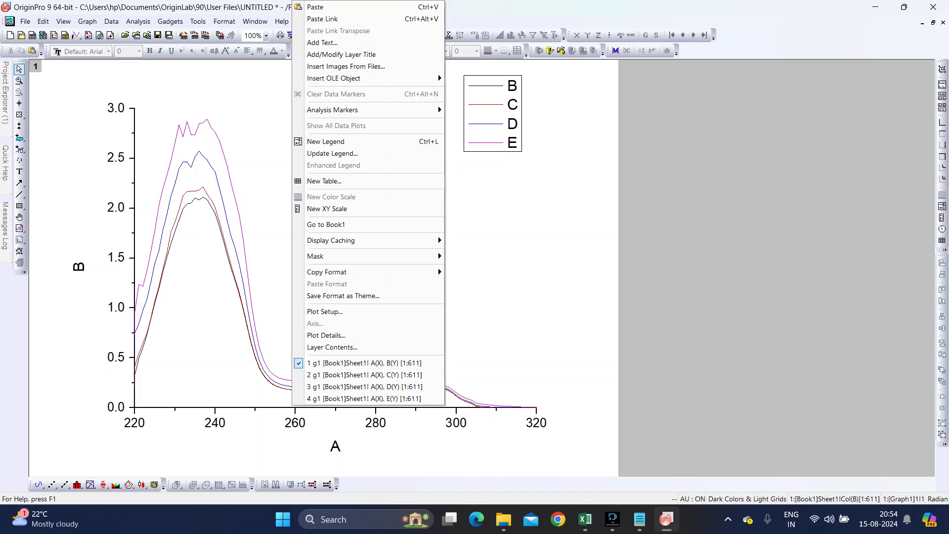
key("Escape")
right_click(277, 281)
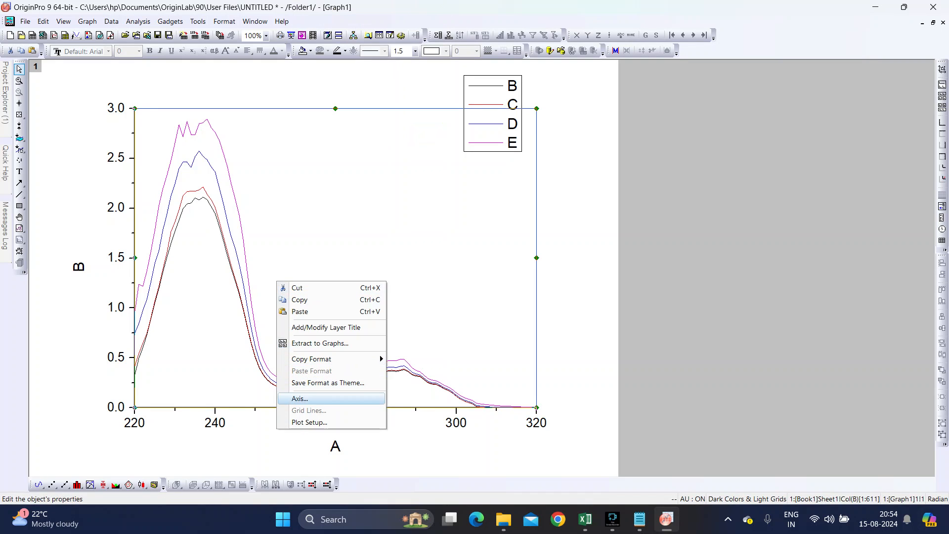
left_click(297, 398)
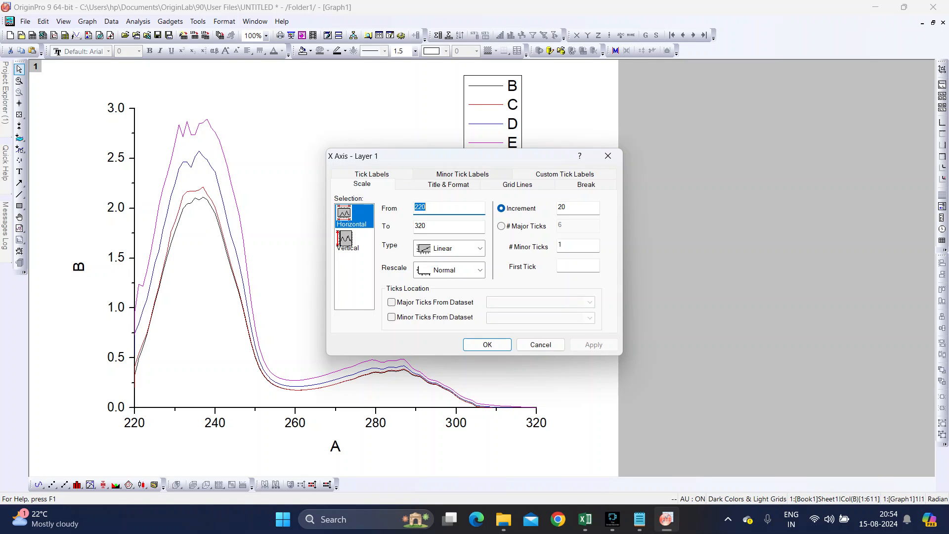
key("ctrl+Tab")
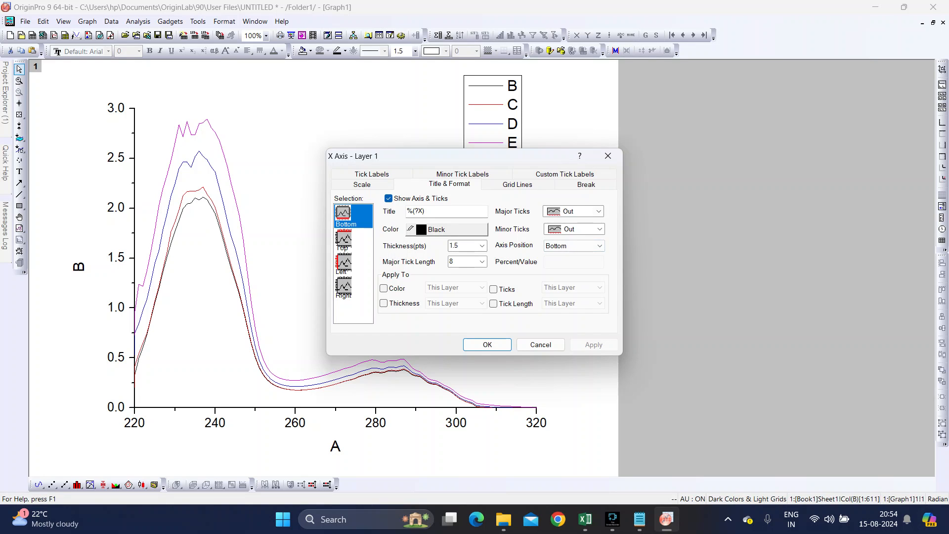
left_click(573, 211)
left_click(569, 224)
left_click(573, 211)
left_click(568, 224)
left_click(574, 228)
left_click(568, 241)
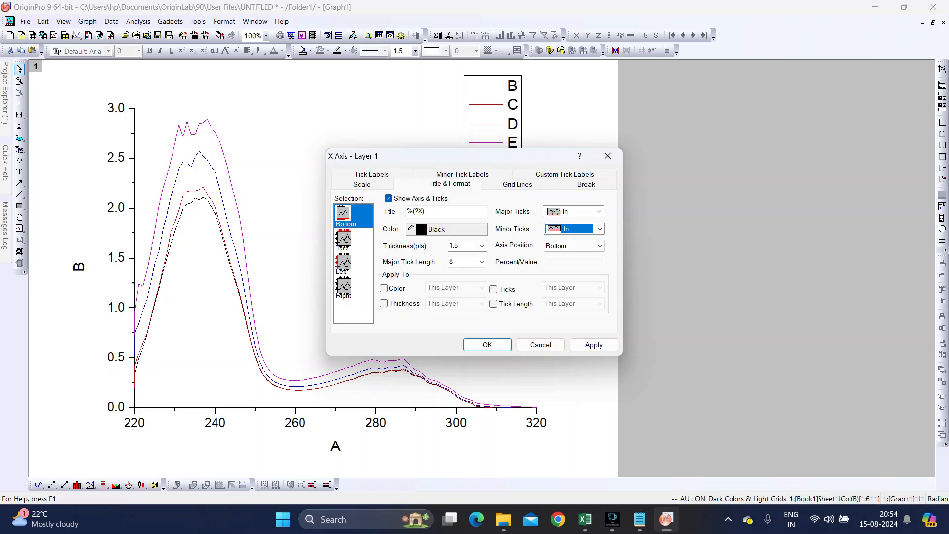
Set the bottom axis thickness to 2, and show the top axis with thickness 2 and both major and minor ticks set to In.
key("Tab")
type("2")
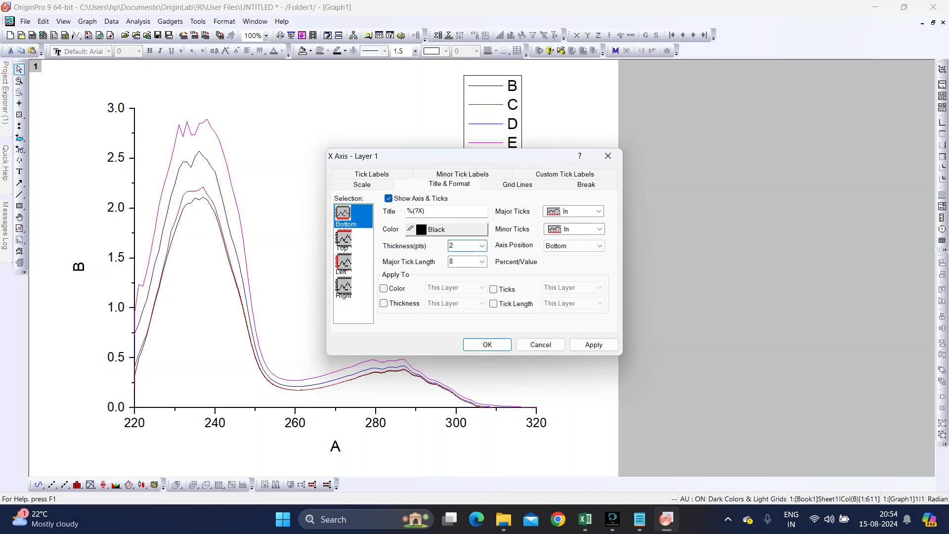
left_click(343, 240)
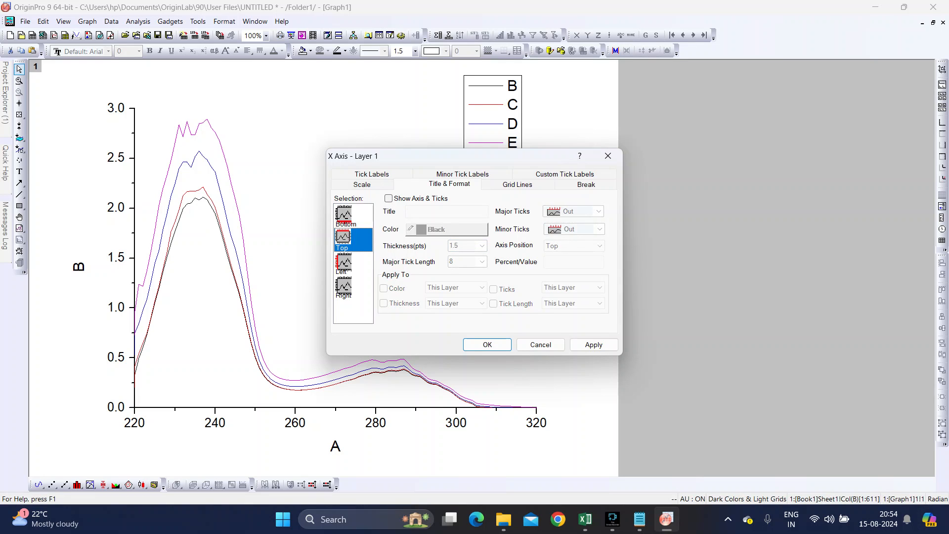
left_click(388, 198)
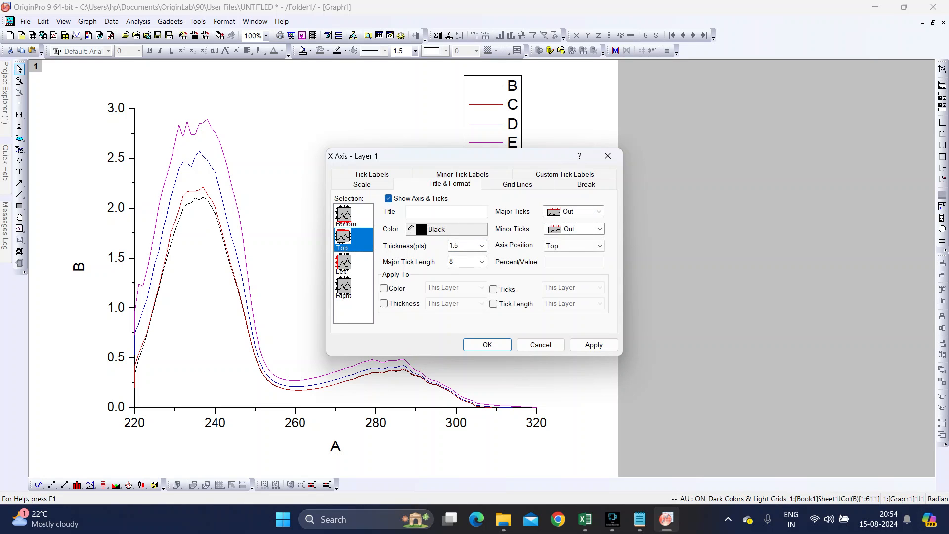
left_click(460, 246)
type("2")
left_click(573, 211)
left_click(568, 229)
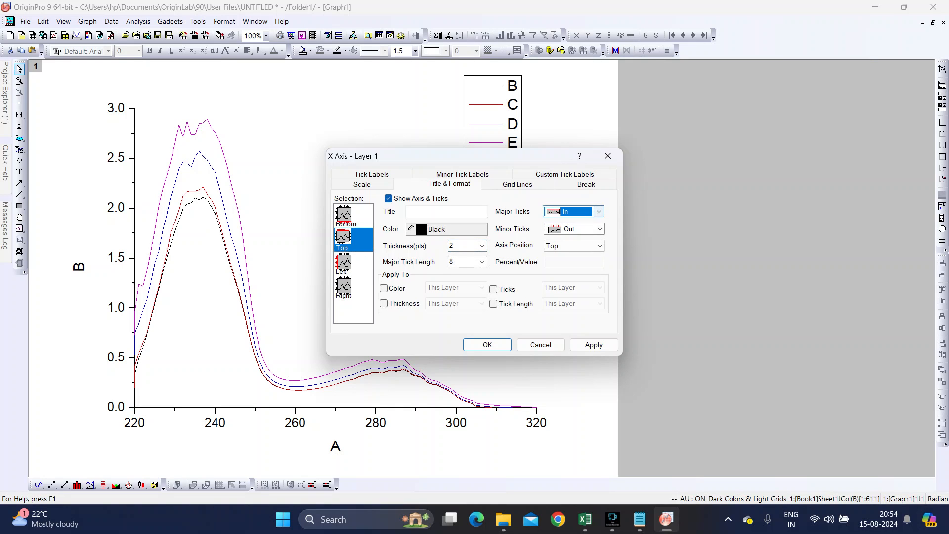
left_click(573, 229)
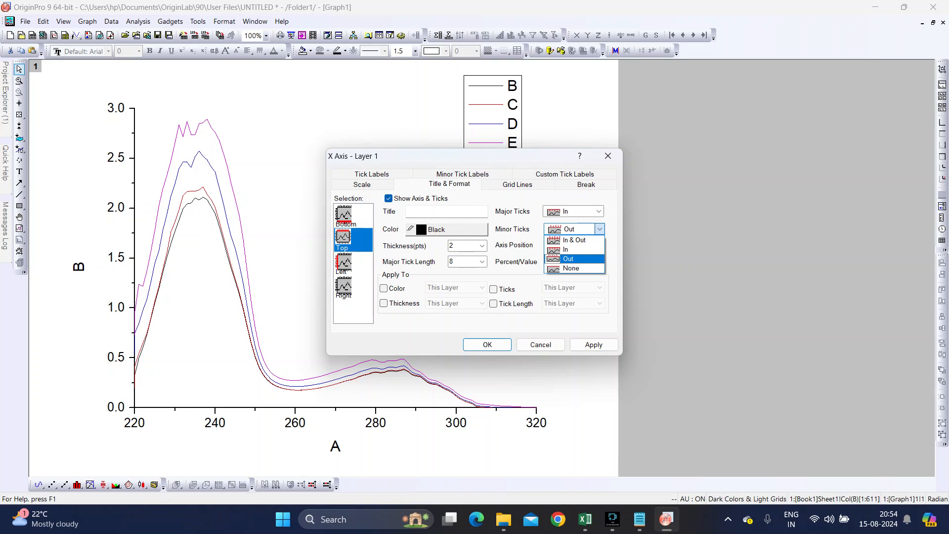
left_click(568, 248)
Set the left axis thickness to 2 and its major and minor ticks to In.
left_click(343, 262)
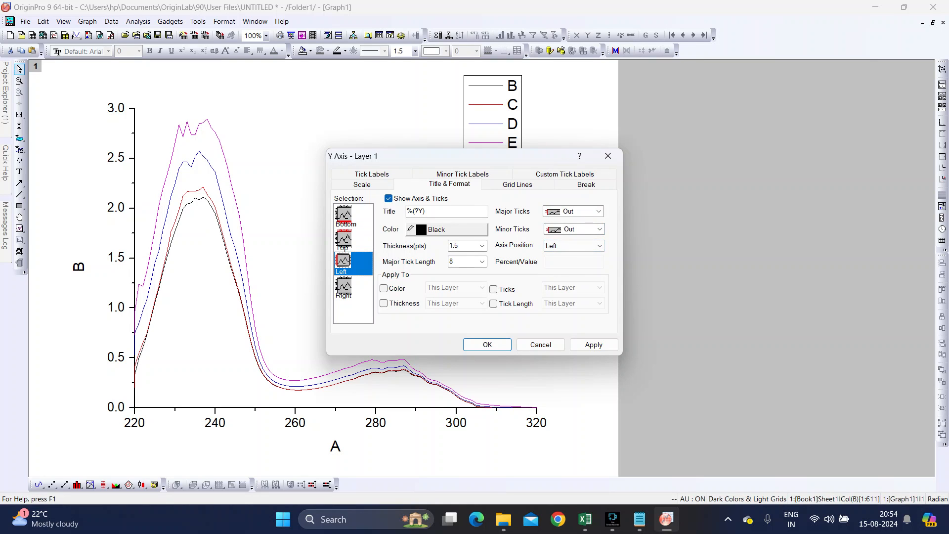
double_click(459, 245)
type("2")
left_click(573, 211)
left_click(565, 231)
left_click(600, 229)
left_click(568, 249)
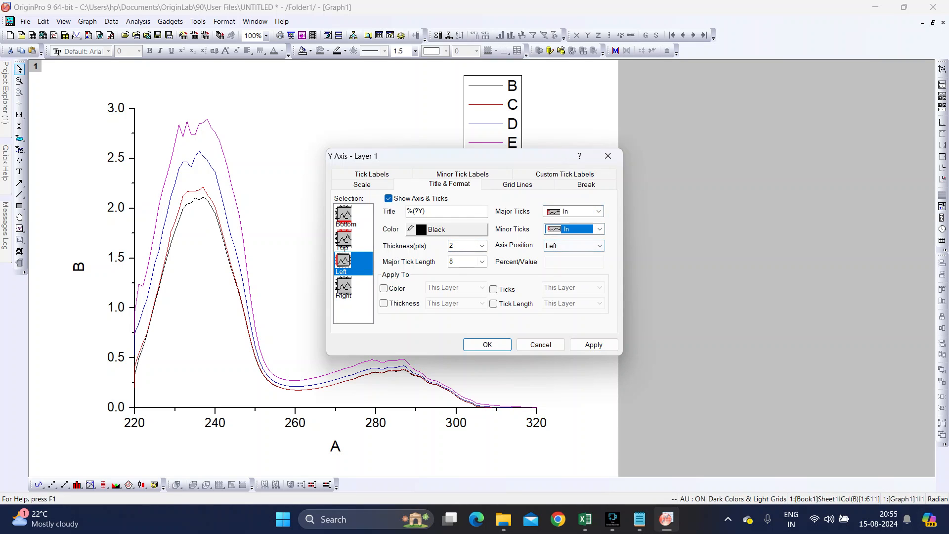
Show the right axis with thickness 2 and major and minor ticks set to In, and confirm the axis settings.
left_click(343, 285)
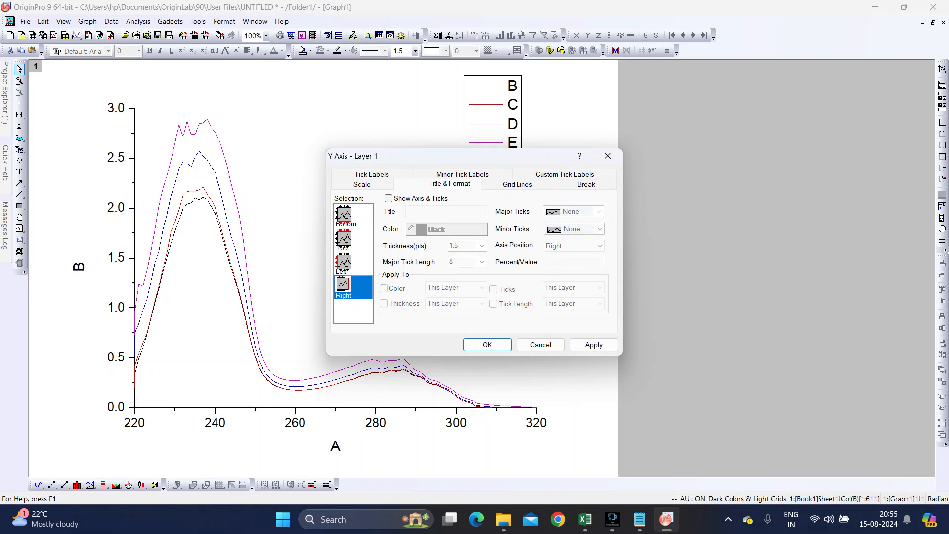
left_click(389, 198)
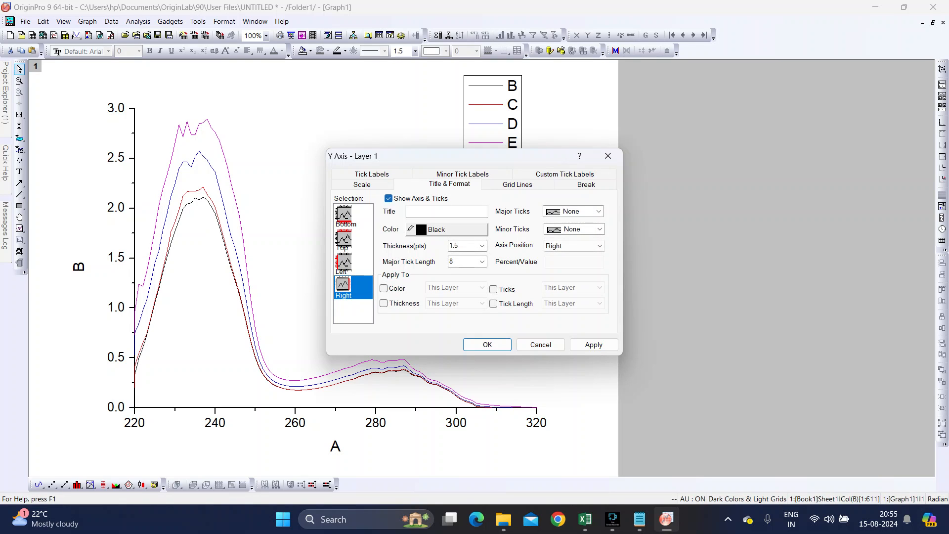
left_click(482, 246)
type("2")
left_click(599, 211)
left_click(573, 249)
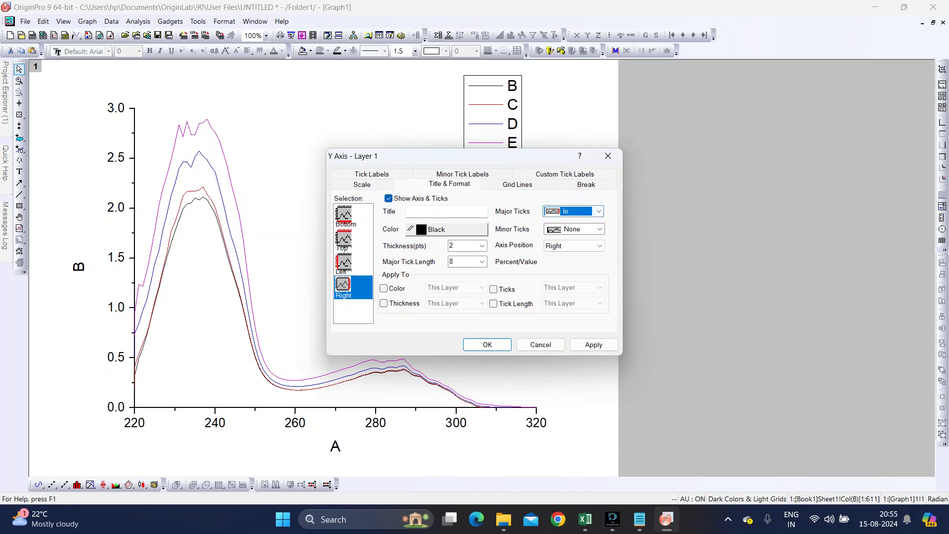
left_click(599, 229)
left_click(569, 241)
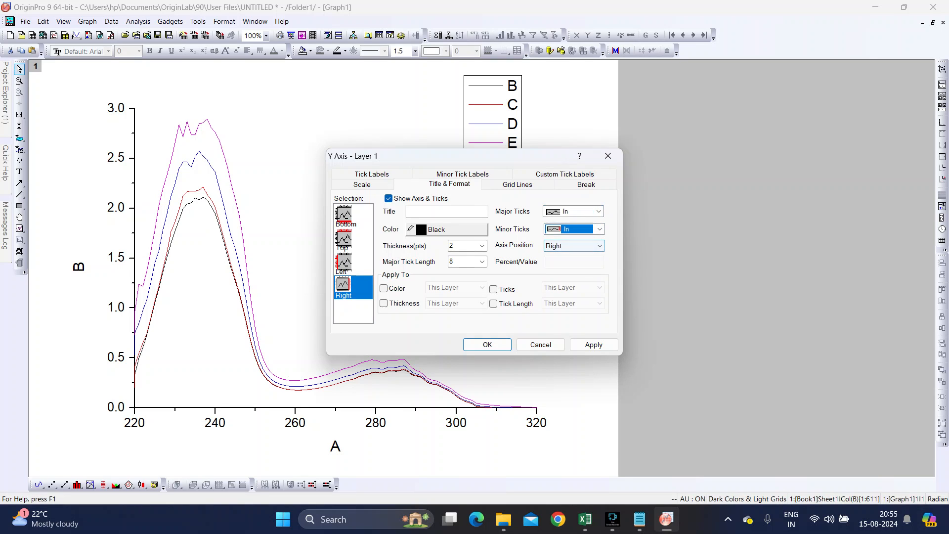
key("Return")
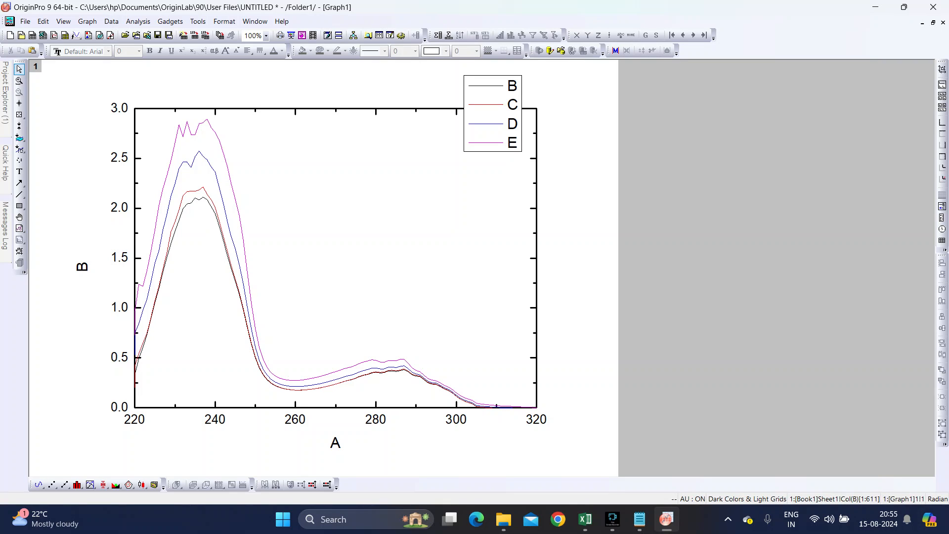
Change the increment of the horizontal axis scale to 15.
right_click(330, 311)
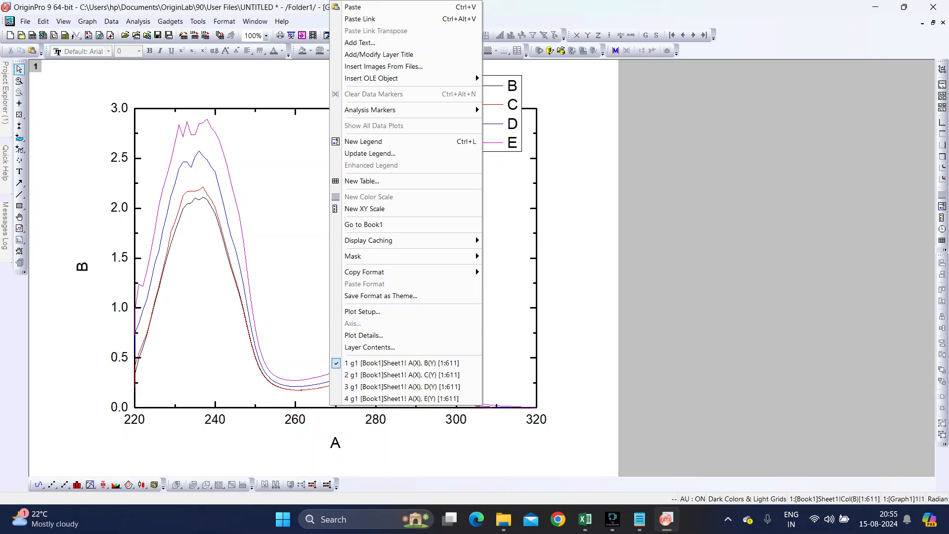
left_click(324, 306)
right_click(324, 306)
left_click(347, 423)
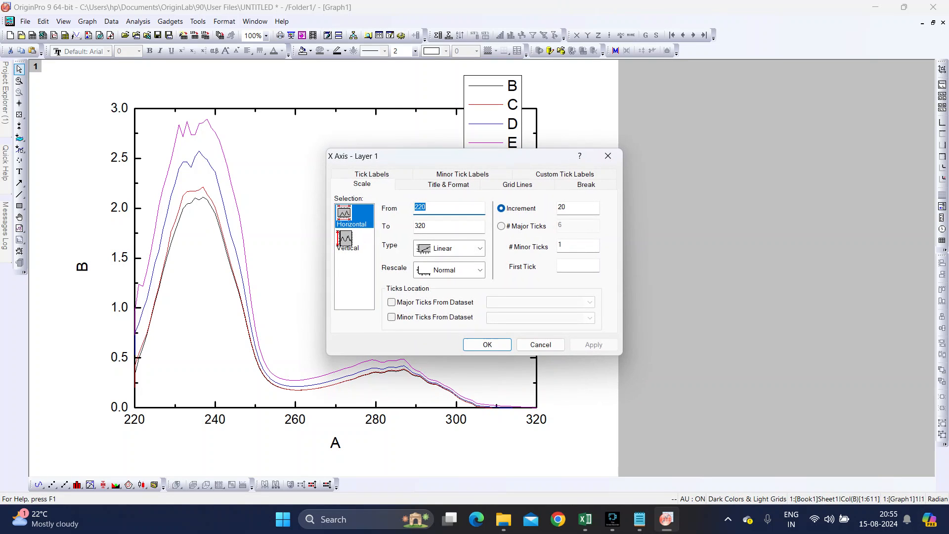
left_click_drag(569, 208, 543, 208)
type("15")
key("Return")
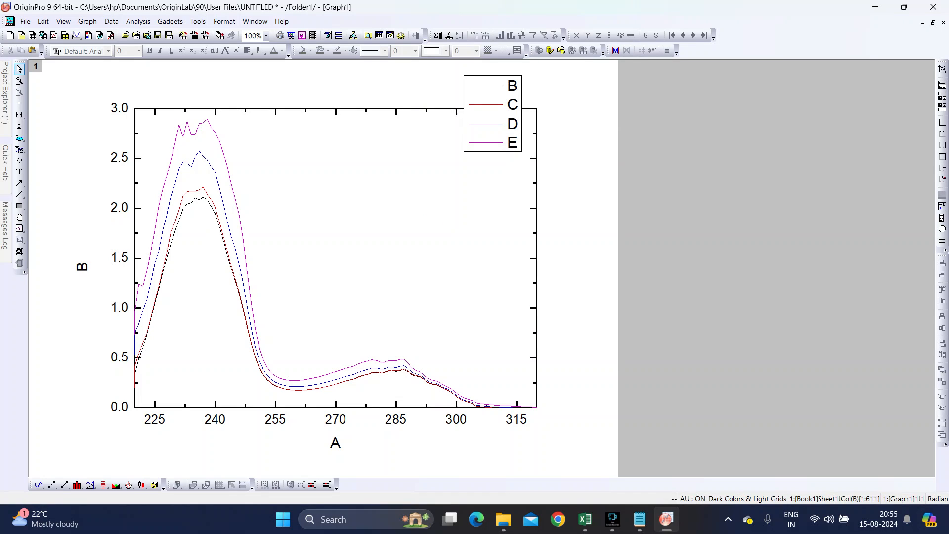
Format the tick labels of both the horizontal and vertical axes in Times New Roman, size 22, bold.
left_click(335, 420)
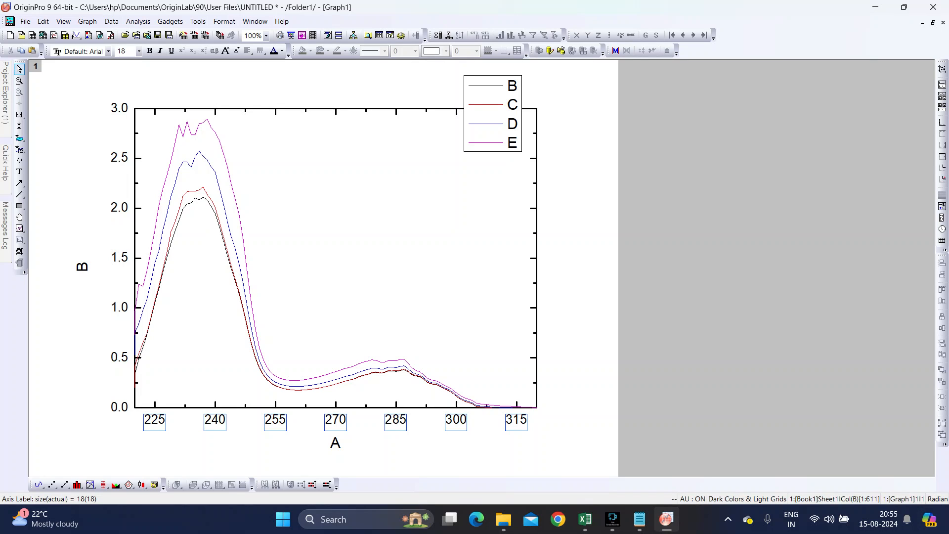
left_click(119, 308, "ctrl")
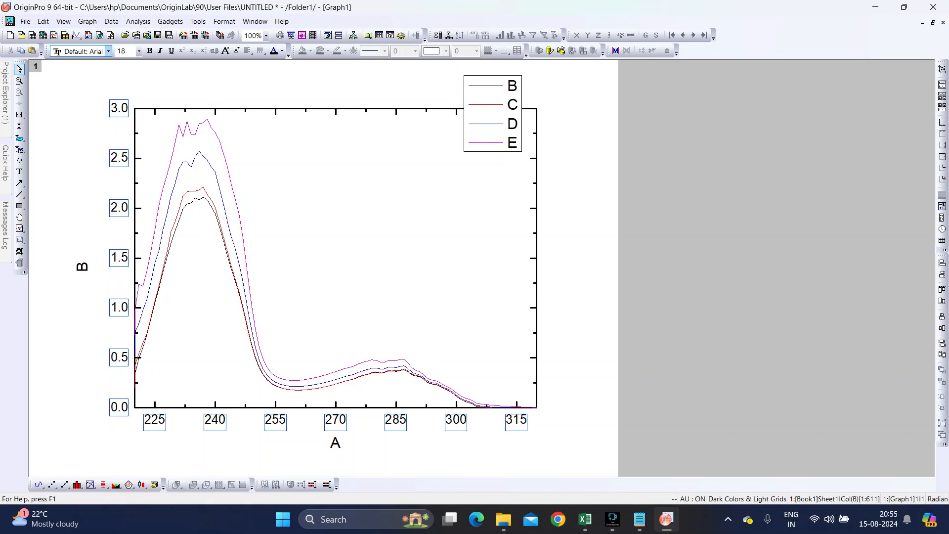
left_click(108, 51)
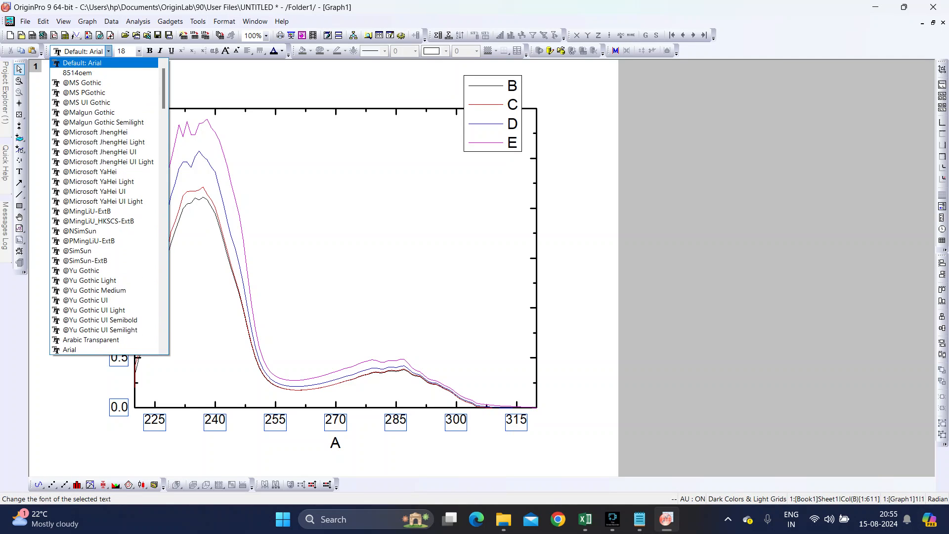
type("Times New R")
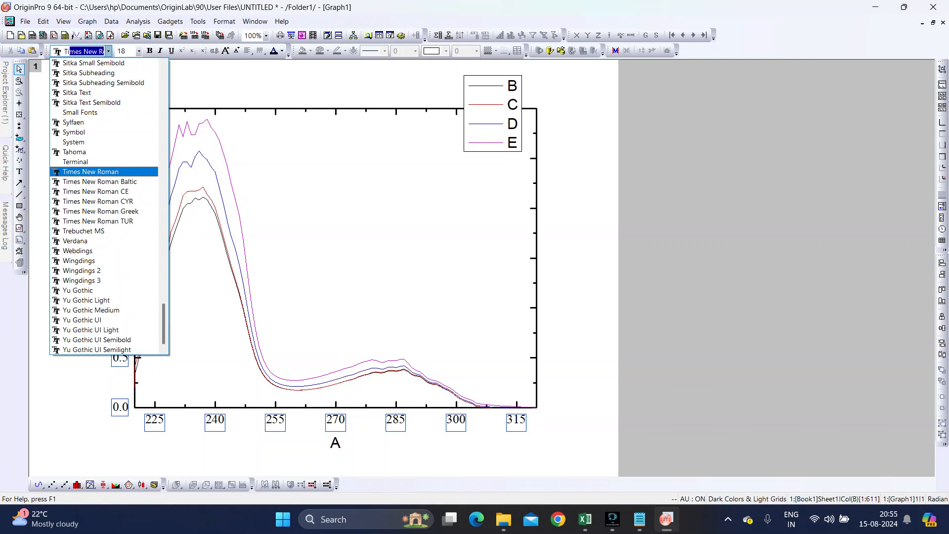
key("Return")
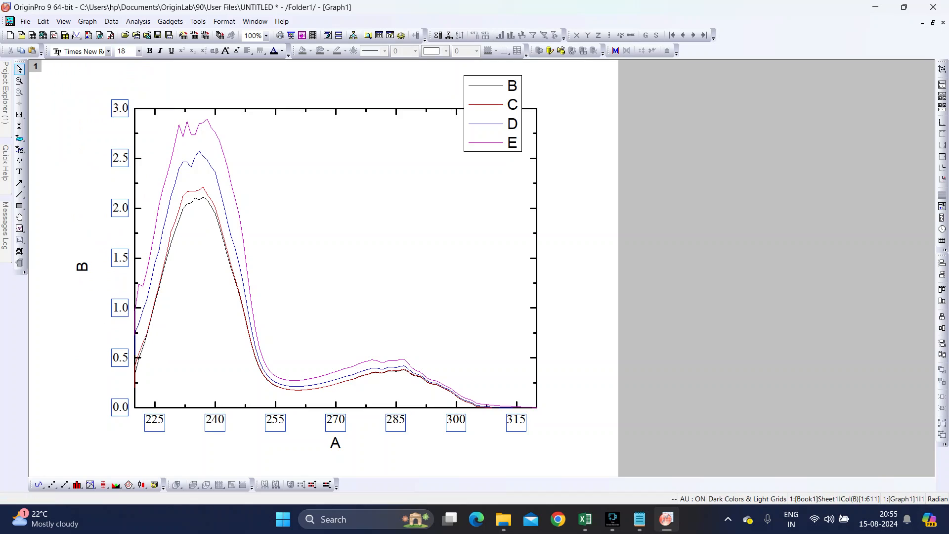
left_click(139, 51)
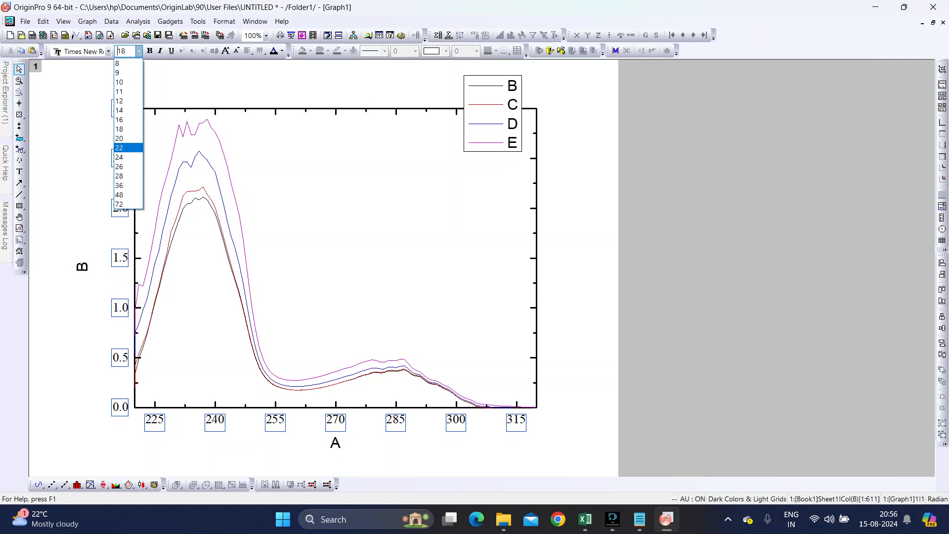
left_click(119, 148)
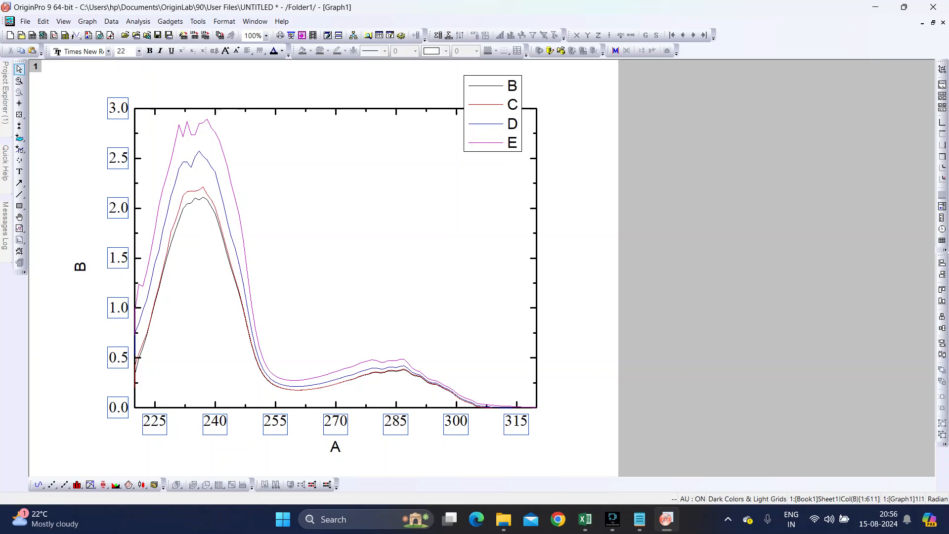
left_click(149, 51)
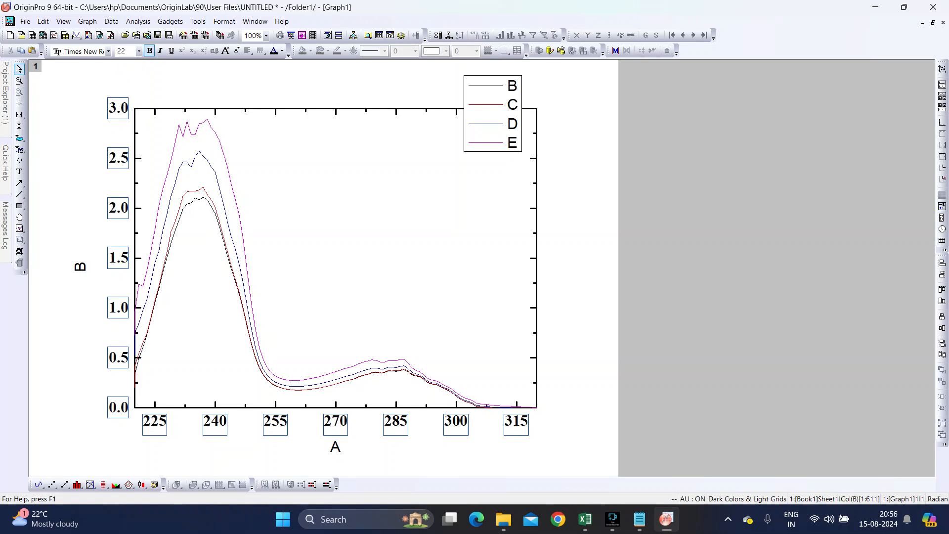
key("Escape")
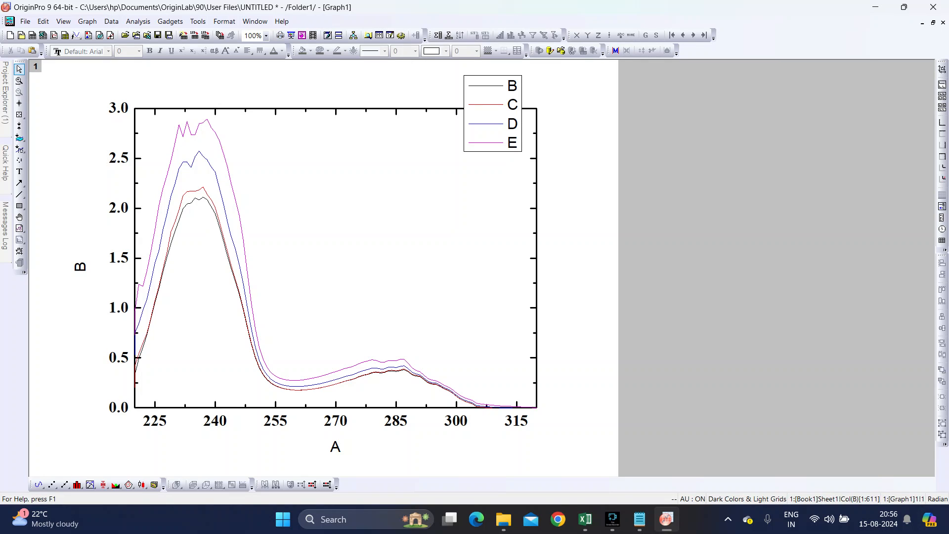
Replace the horizontal axis title with "Wavelength/nm".
double_click(333, 446)
key("Escape")
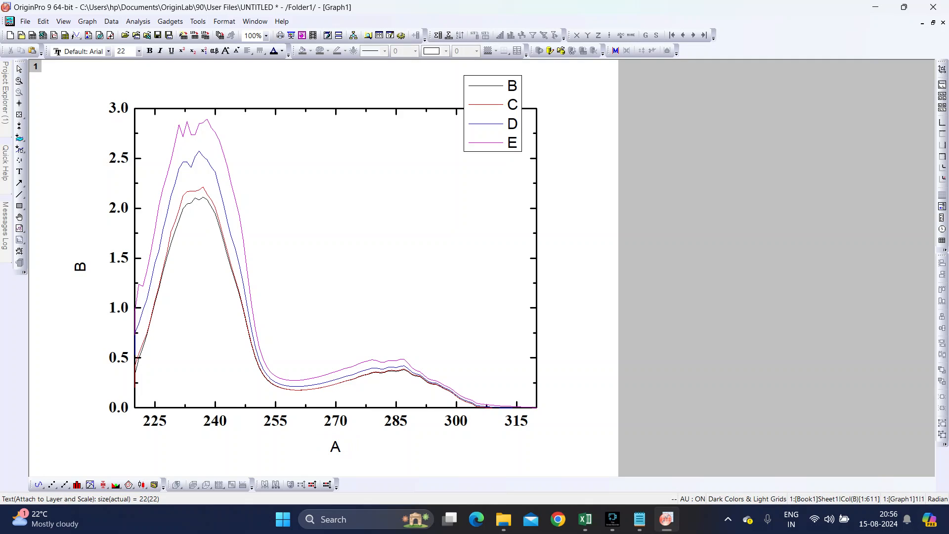
double_click(334, 447)
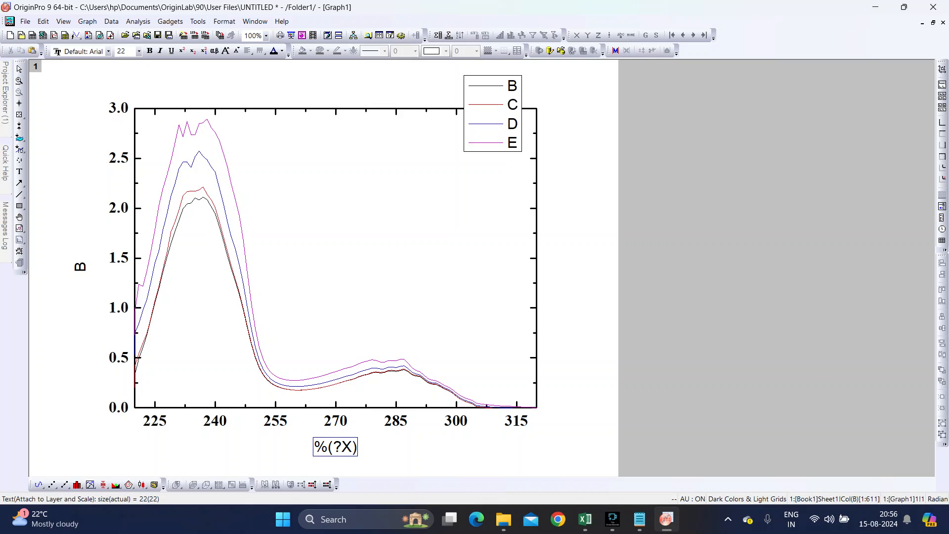
left_click_drag(313, 447, 357, 447)
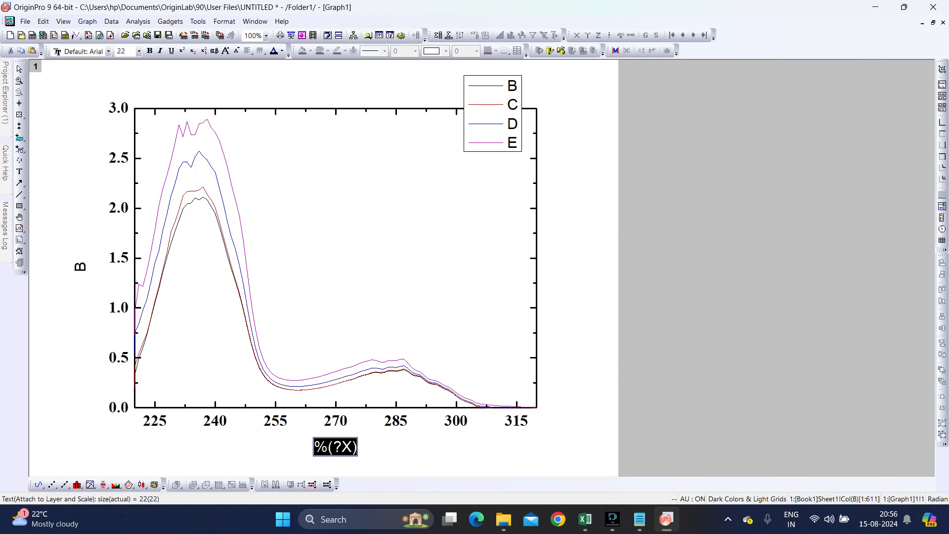
type("Wa")
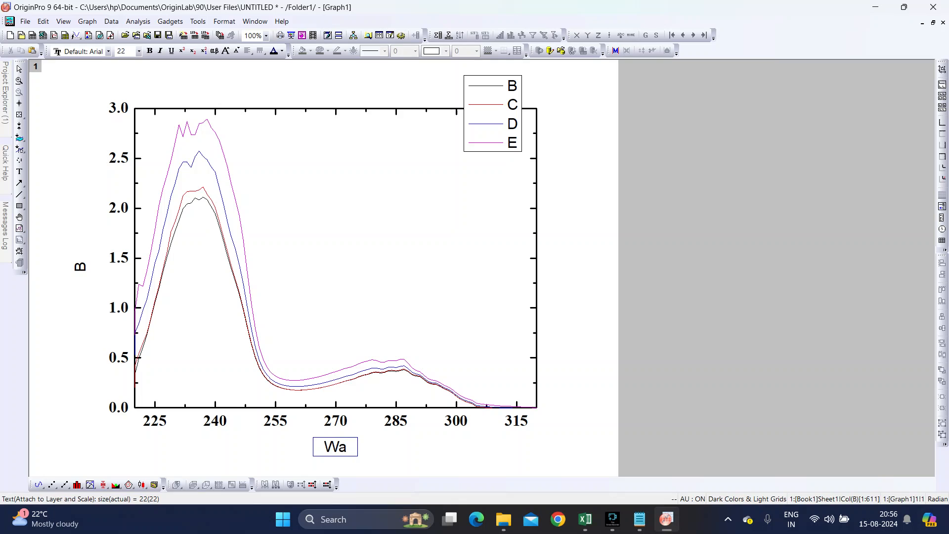
type("velength")
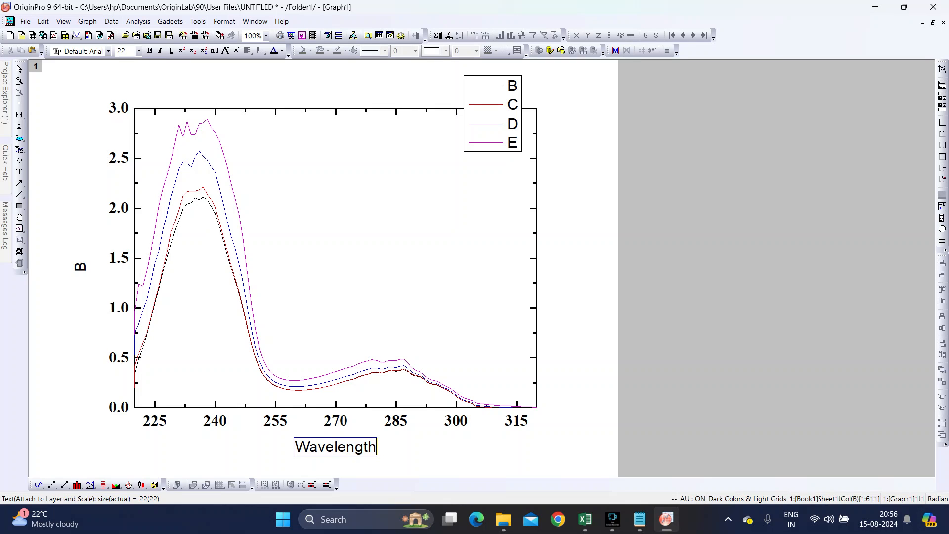
type("/")
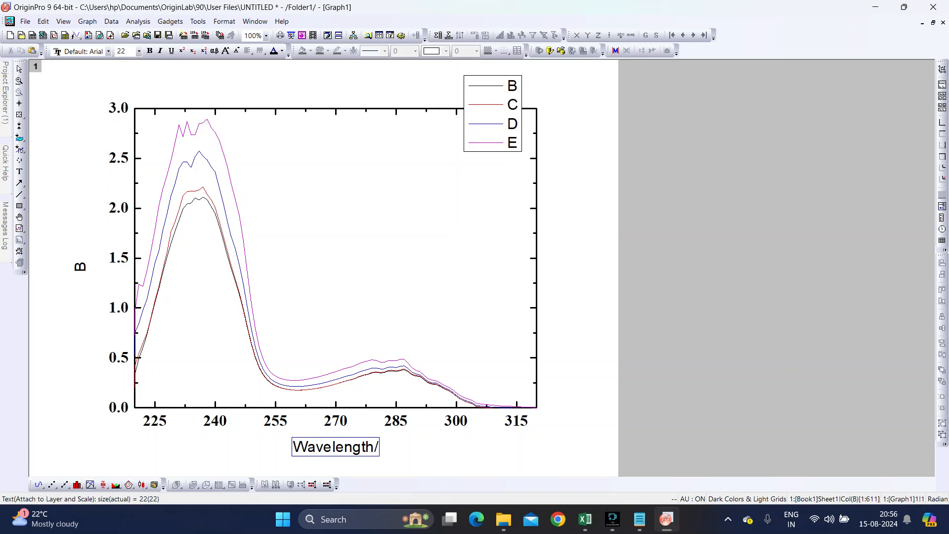
type("nm")
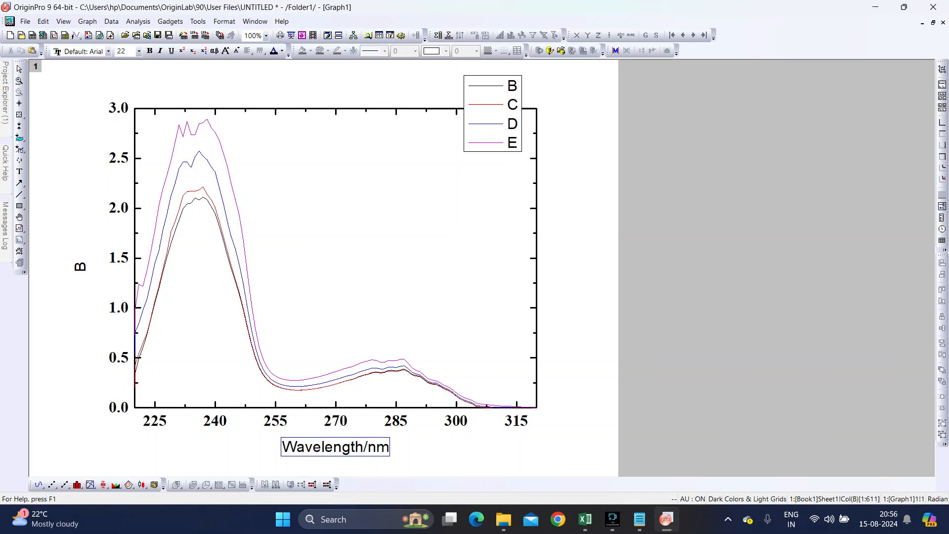
Format the entire horizontal axis title in bold Times New Roman.
key("ctrl+a")
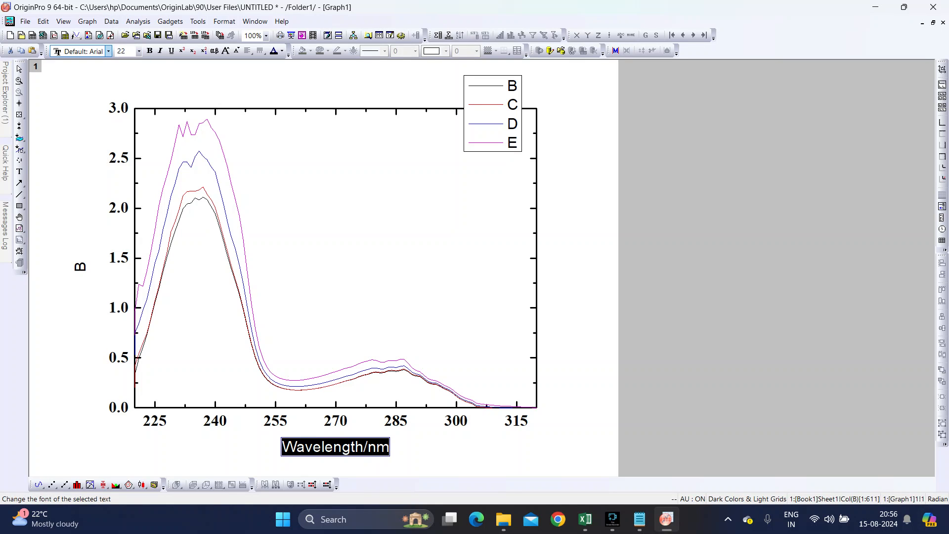
left_click(107, 51)
type("T")
key("Up")
key("Up")
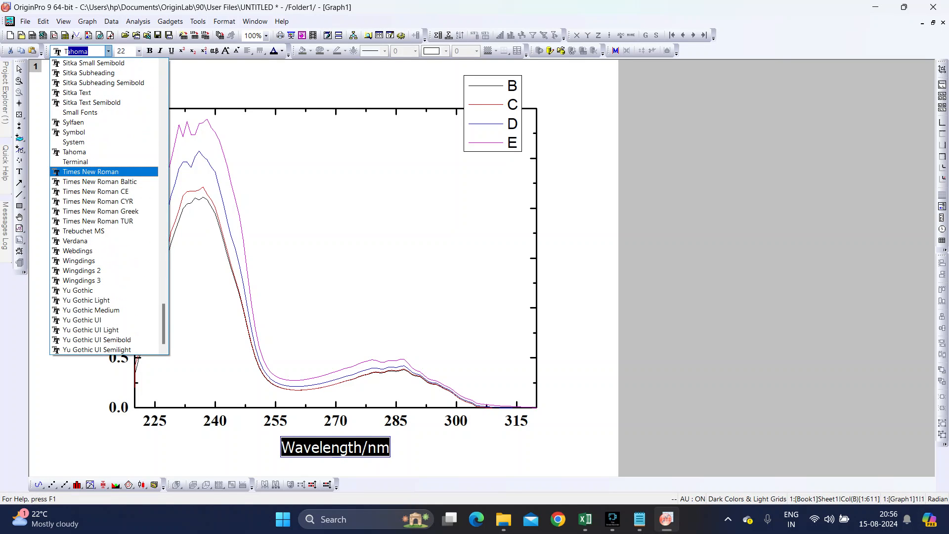
key("Return")
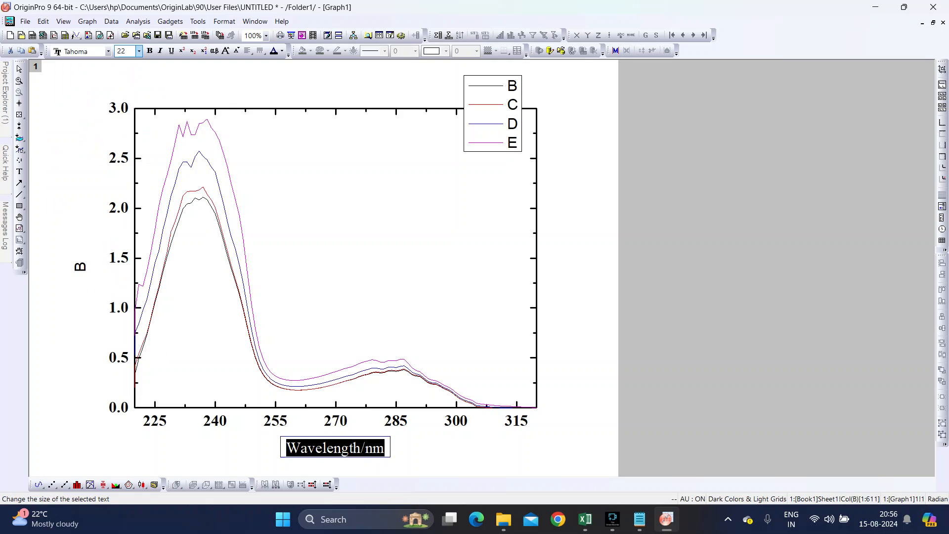
key("Escape")
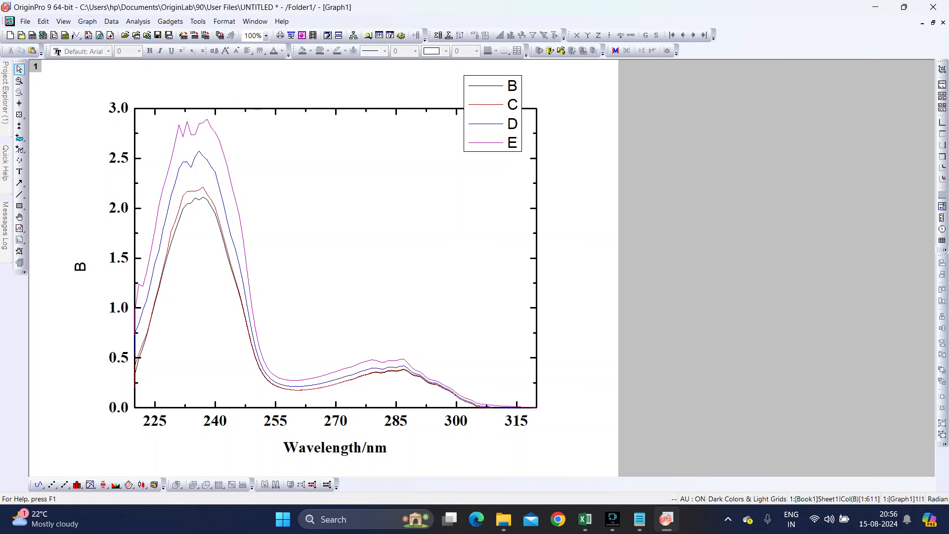
Replace the vertical axis title with "Absorbance".
double_click(79, 267)
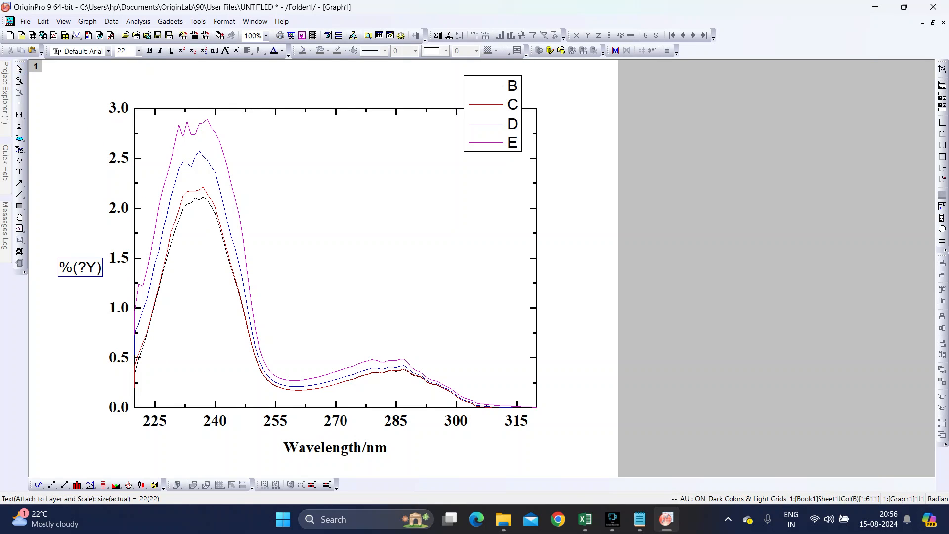
left_click_drag(59, 267, 96, 268)
type("Absorbance")
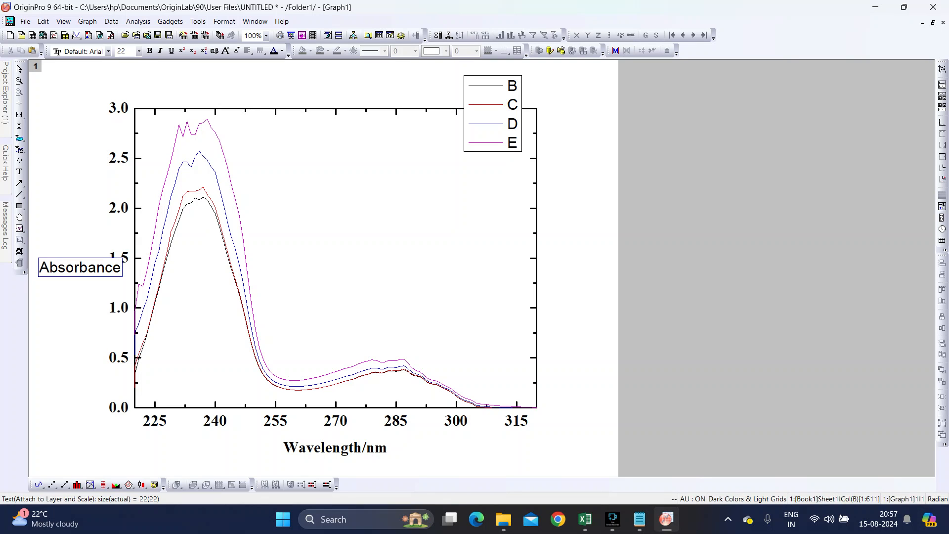
Format the entire vertical axis title in bold Times New Roman.
key("ctrl+a")
left_click(108, 51)
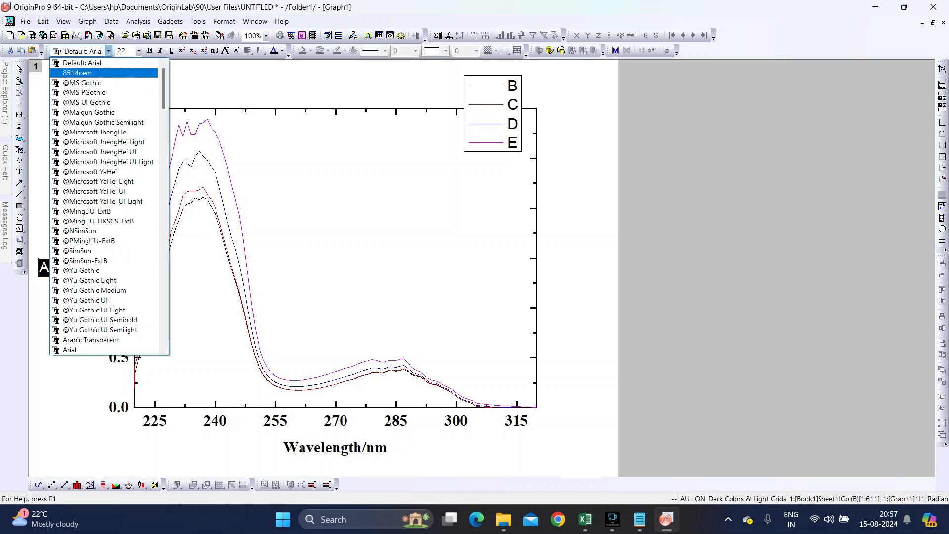
type("ti")
left_click(92, 171)
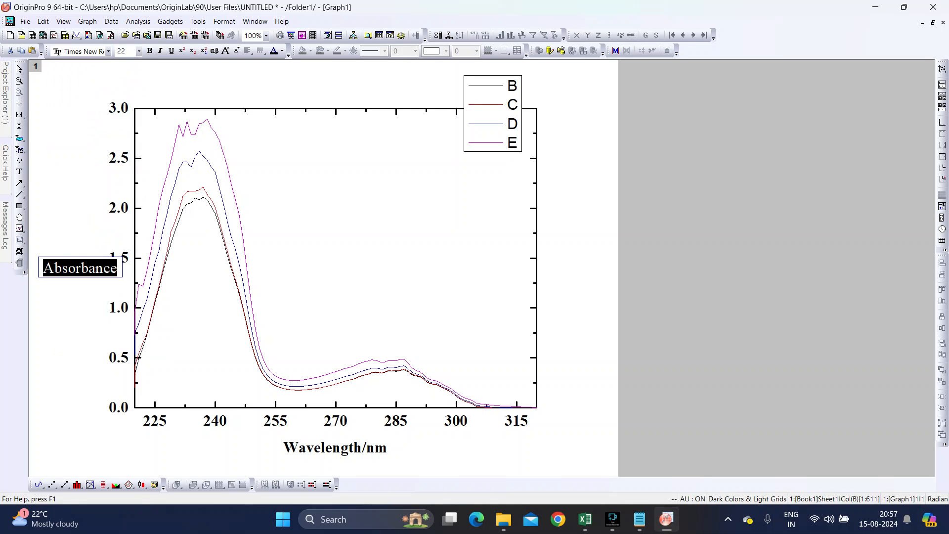
left_click(149, 51)
left_click(189, 85)
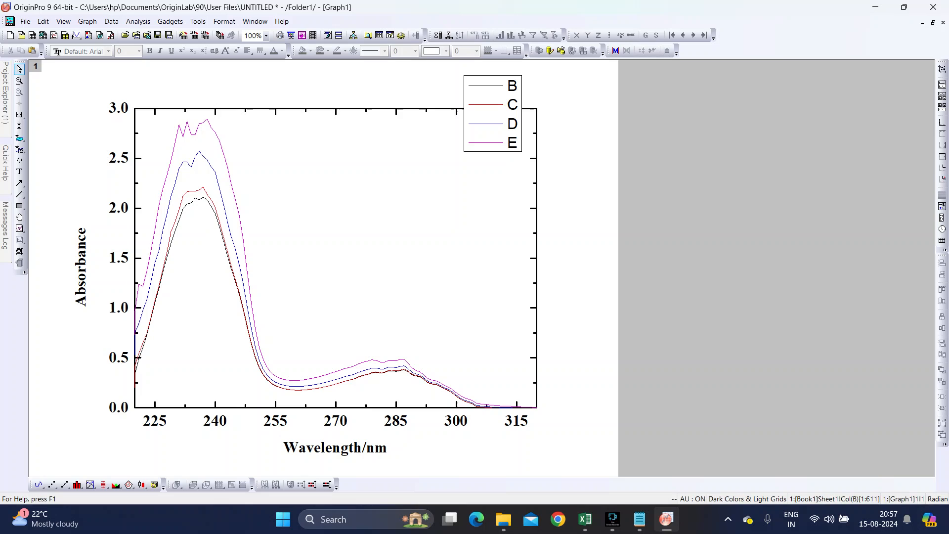
Increase the line thickness of all four plotted curves together.
left_click(239, 216)
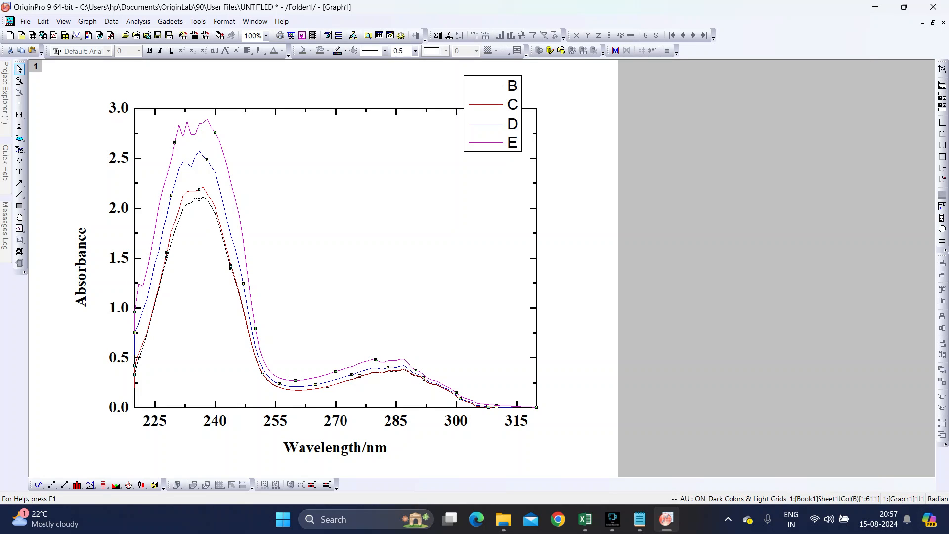
left_click(415, 51)
left_click(401, 91)
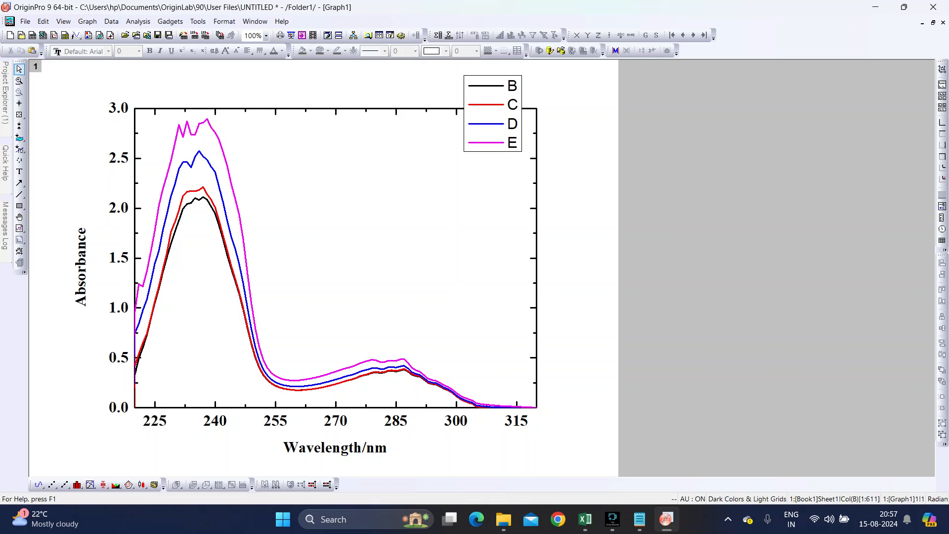
Replace the first legend entry's text with "Nanoparticle".
double_click(485, 86)
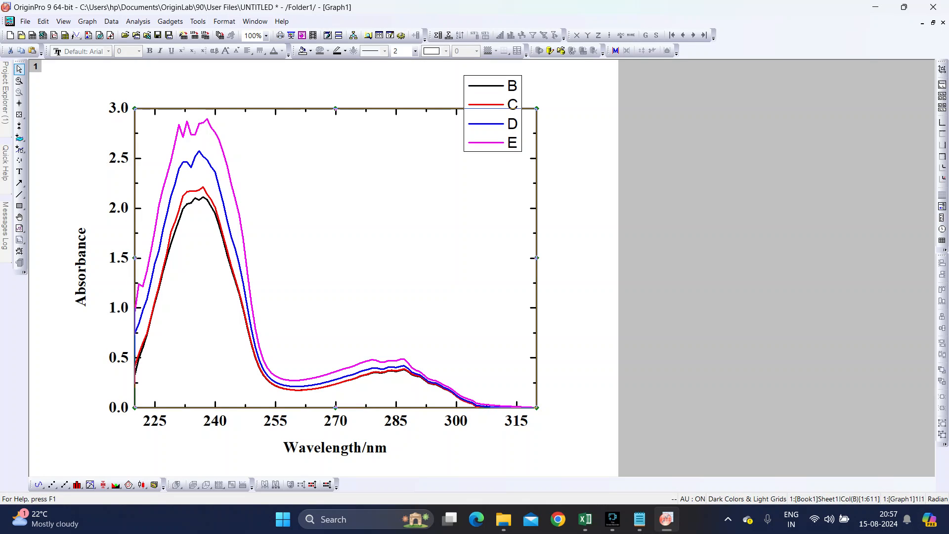
left_click(486, 86)
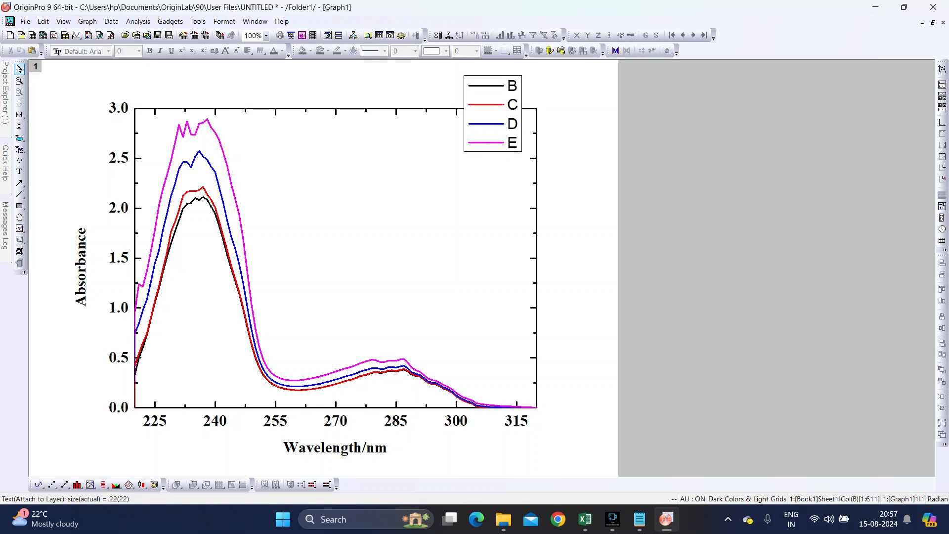
left_click(486, 86)
double_click(486, 86)
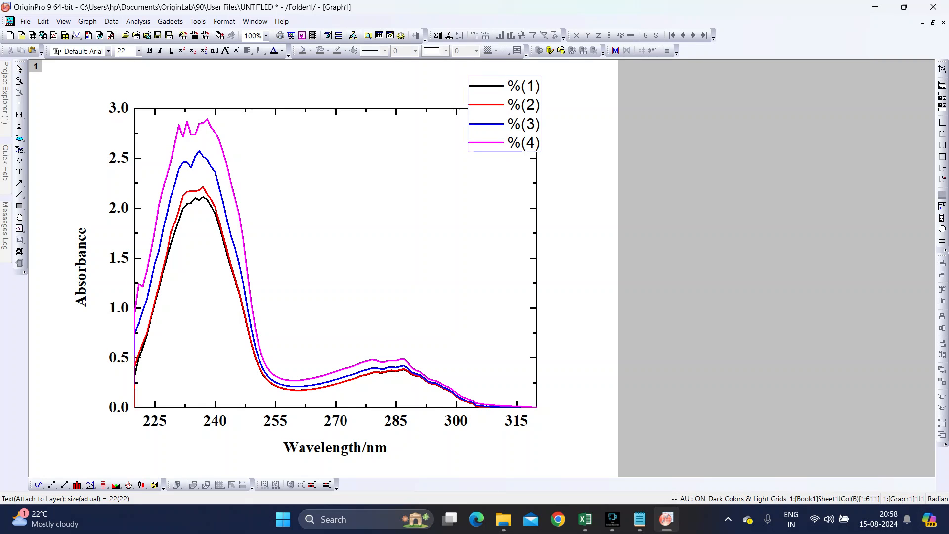
key("shift+End")
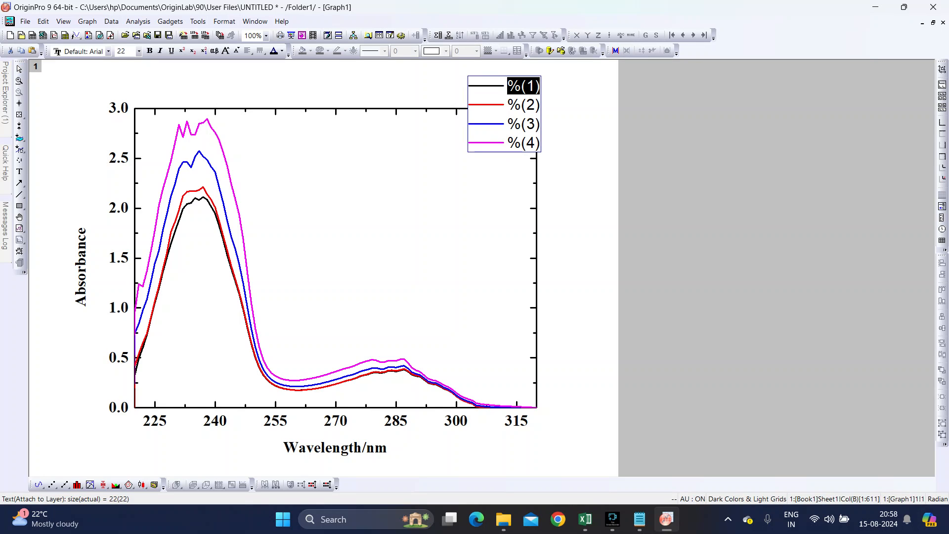
key("Escape")
double_click(509, 86)
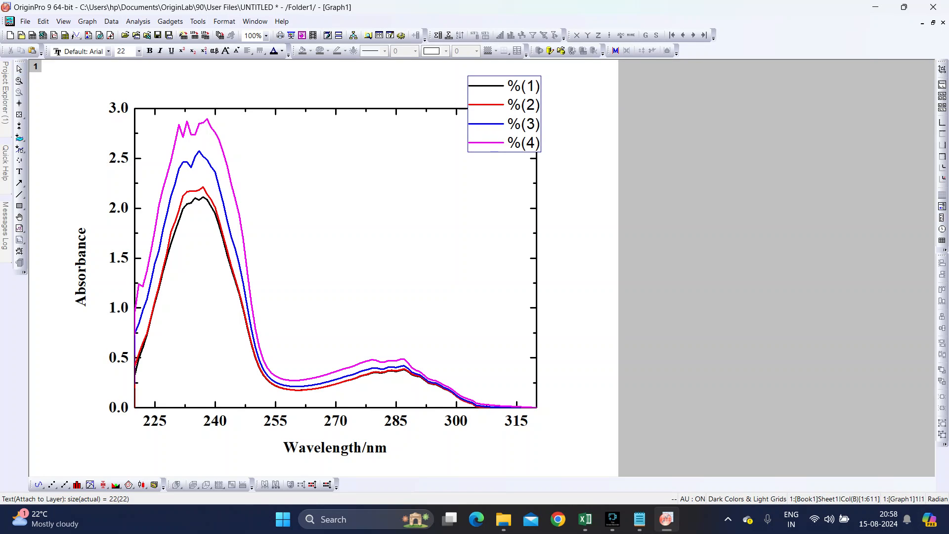
key("shift+End")
type("Nanoparticle")
left_click_drag(508, 105, 526, 105)
left_click(507, 105)
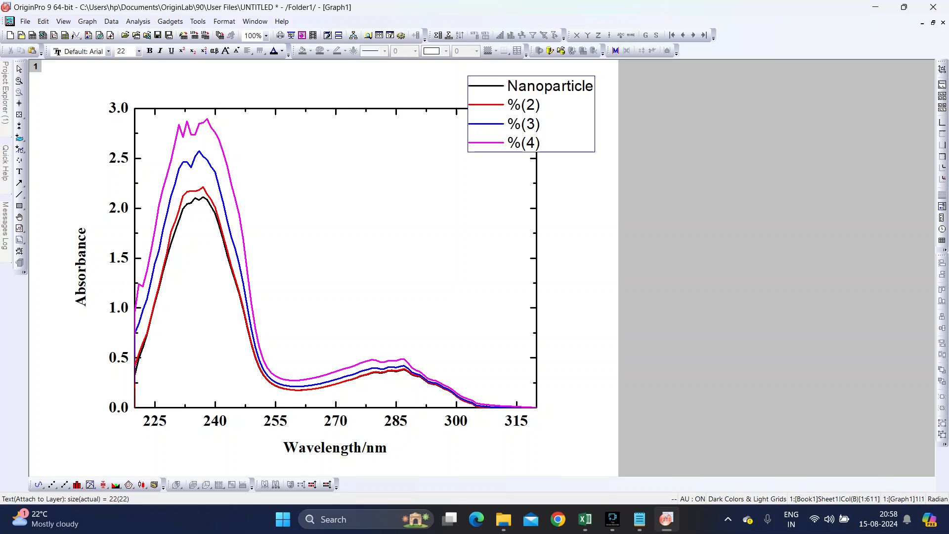
Relabel the four legend entries in order as 0.002, 0.004, 0.006 and 0.008.
key("ctrl+a")
left_click_drag(583, 101, 593, 88)
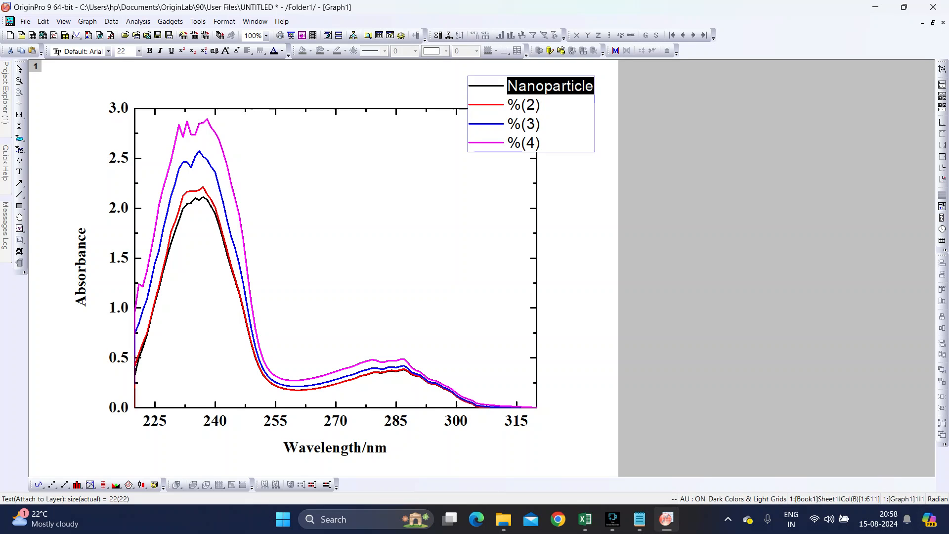
type("0.002")
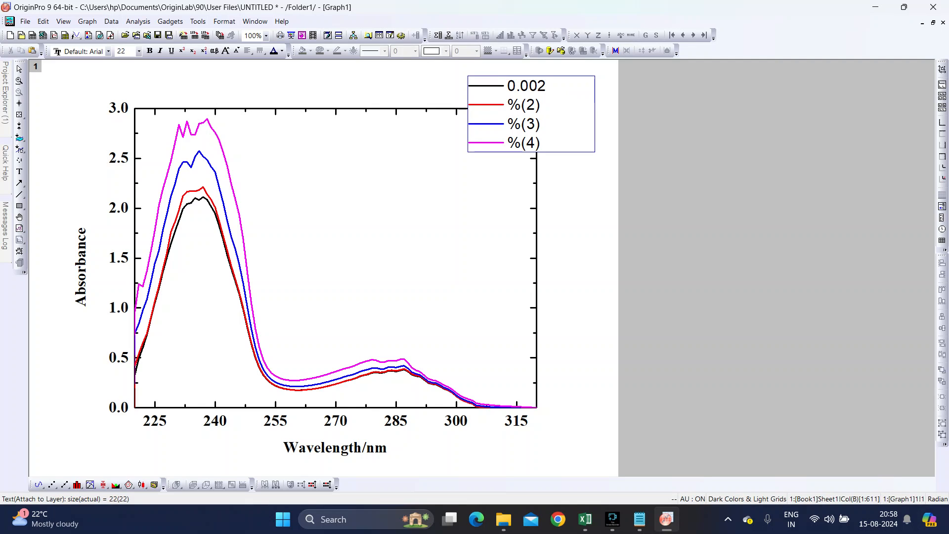
left_click(507, 105)
key("shift+End")
type("0.004")
left_click(507, 124)
key("shift+End")
type("0.006")
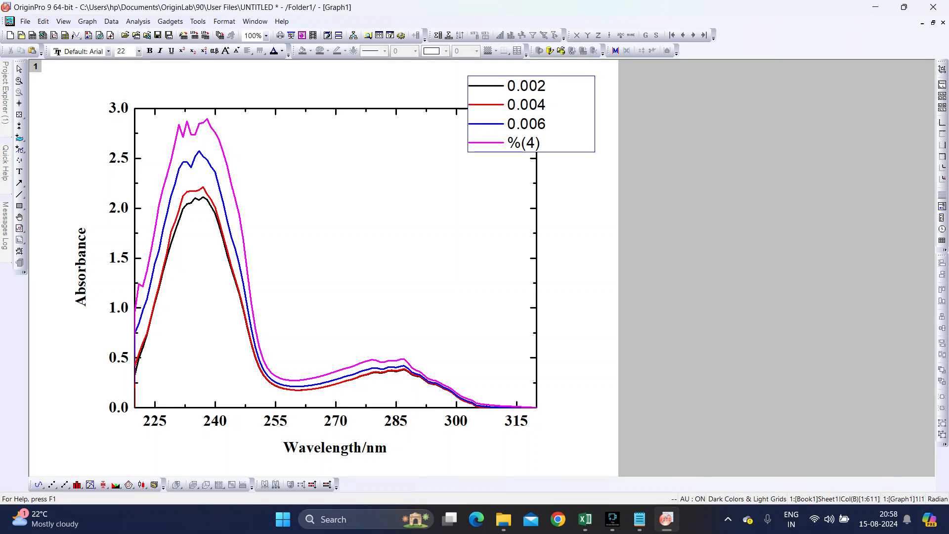
left_click(507, 142)
key("shift+End")
type("0.008")
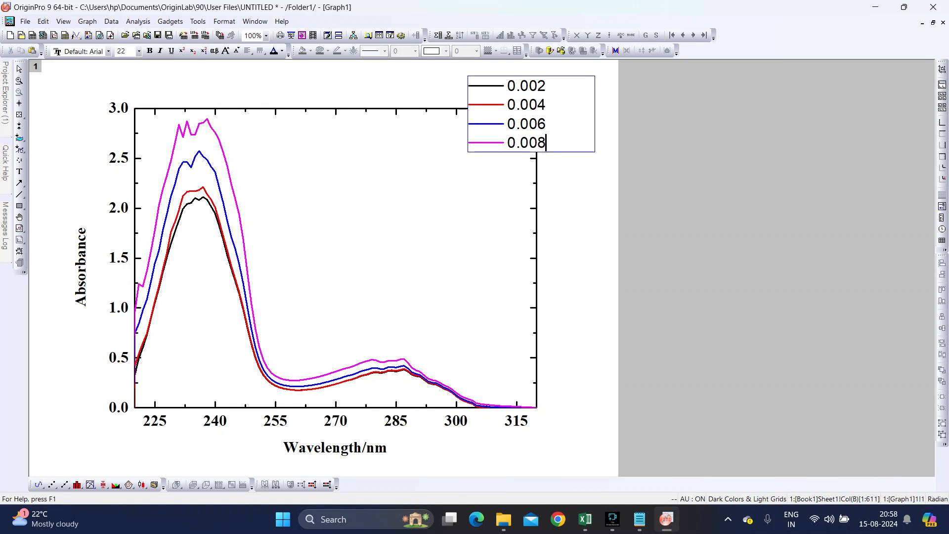
Format all the legend text in bold Times New Roman.
key("ctrl+a")
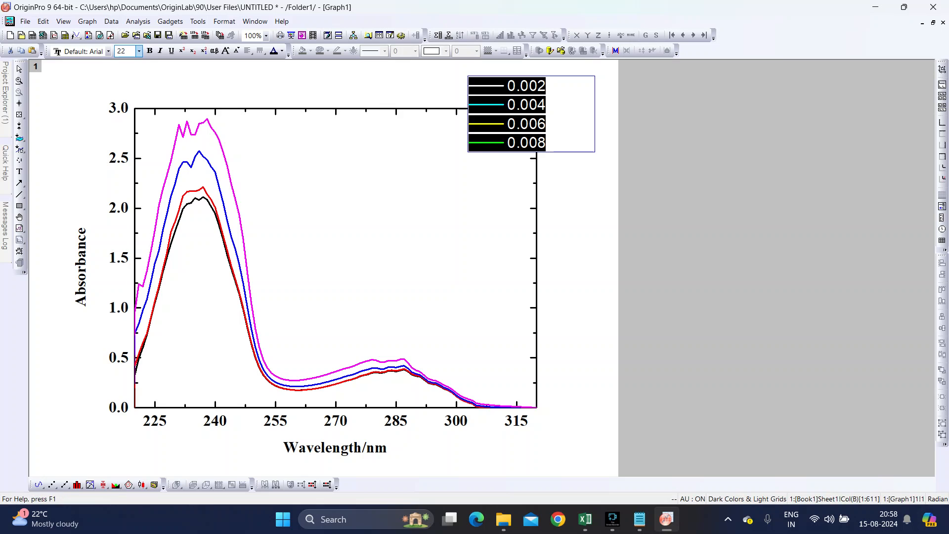
left_click(108, 51)
key("t")
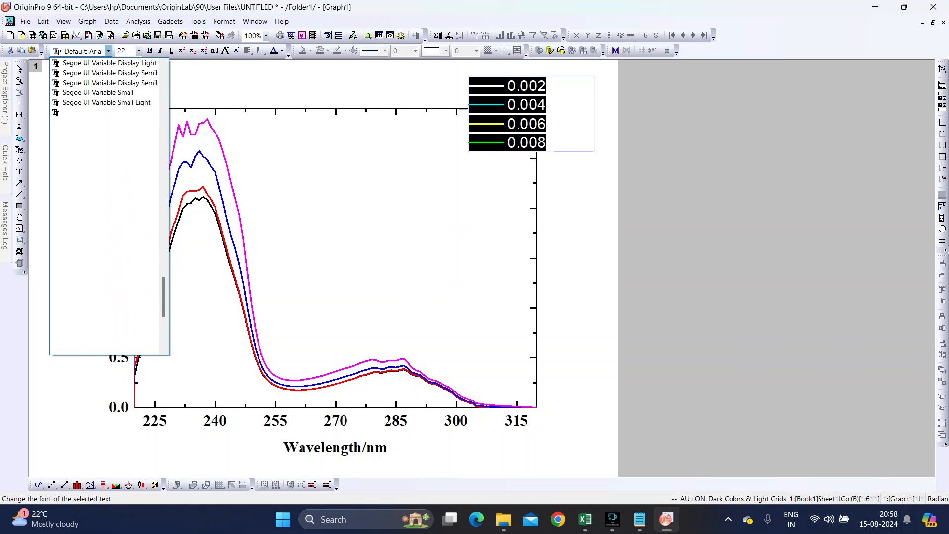
key("Down")
key("Down")
key("Down")
key("Return")
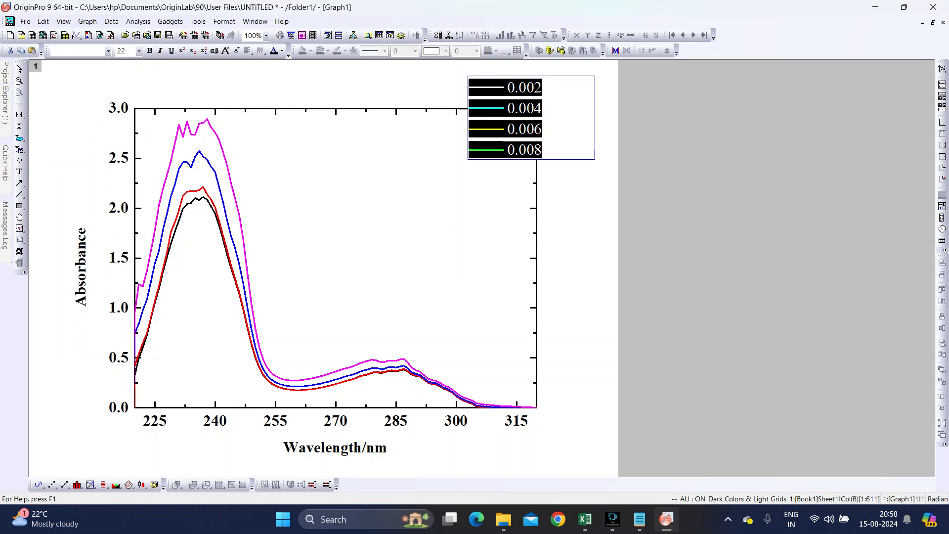
key("Escape")
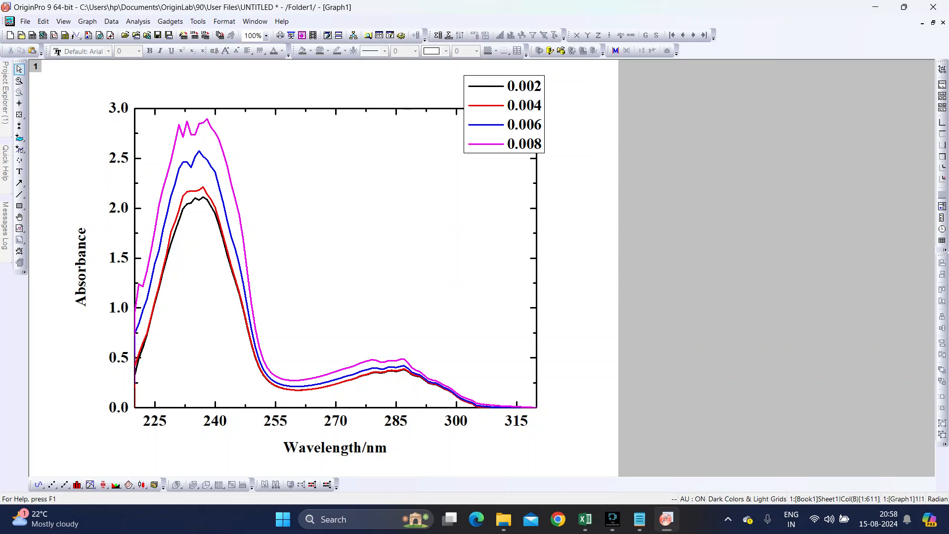
left_click(486, 106)
double_click(524, 115)
key("Escape")
double_click(514, 86)
left_click(507, 106)
left_click(526, 86)
left_click(503, 106)
left_click(503, 86)
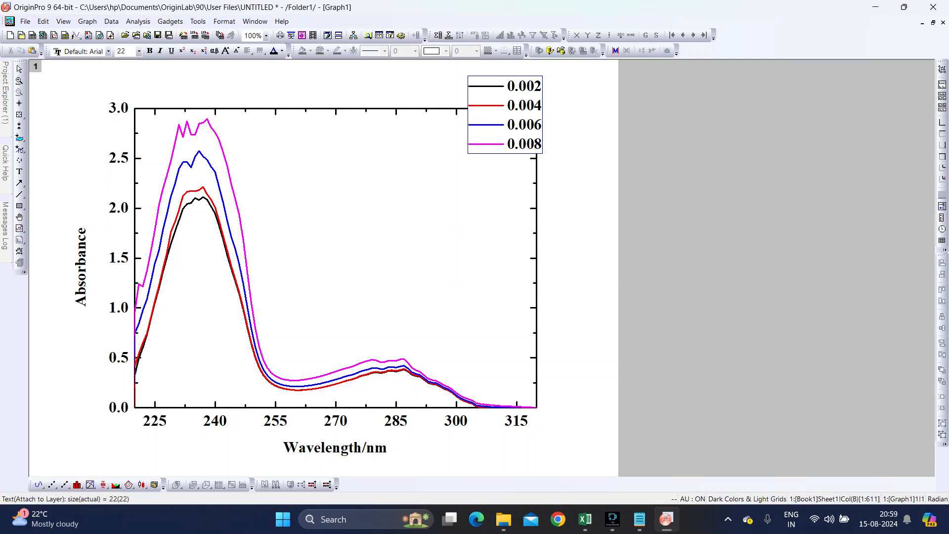
key("Escape")
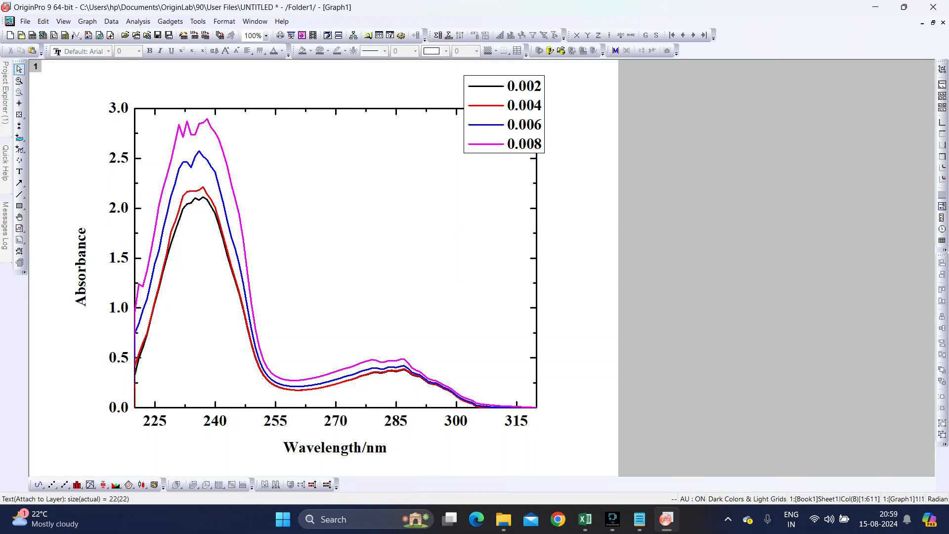
Move the legend inside the plot frame, into the empty area above the curves' tail at mid-height.
left_click(504, 115)
left_click_drag(504, 114, 480, 265)
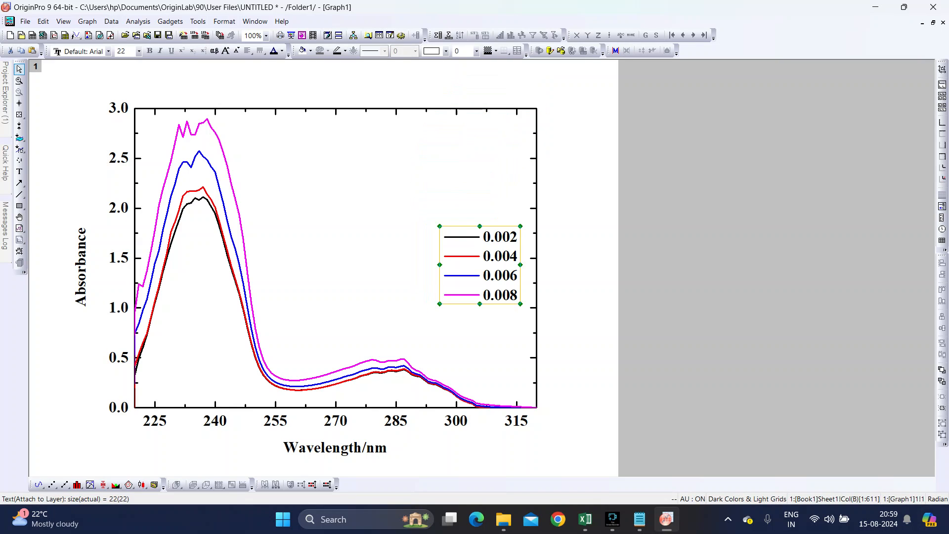
key("Escape")
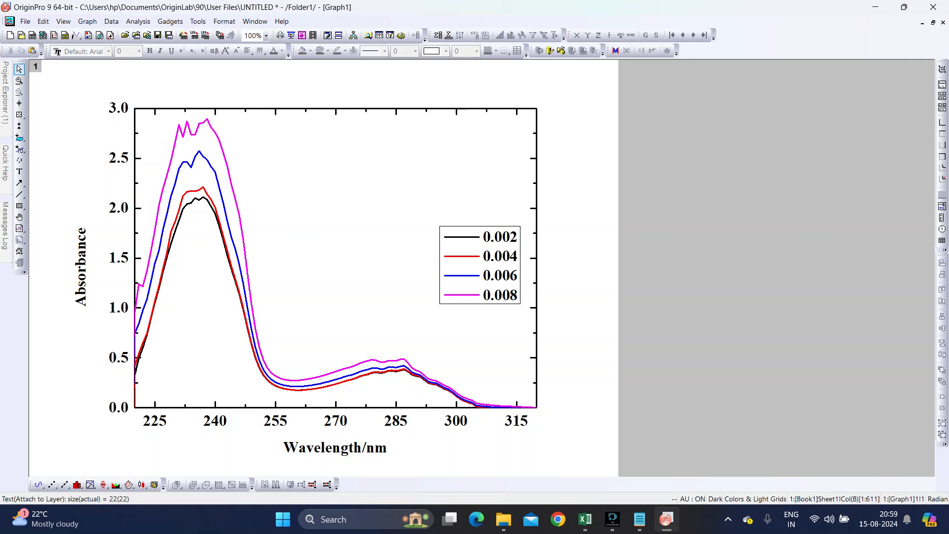
Add a text label reading "Carbon Nanoparticle" inside the plot frame, just below its upper edge.
left_click(19, 172)
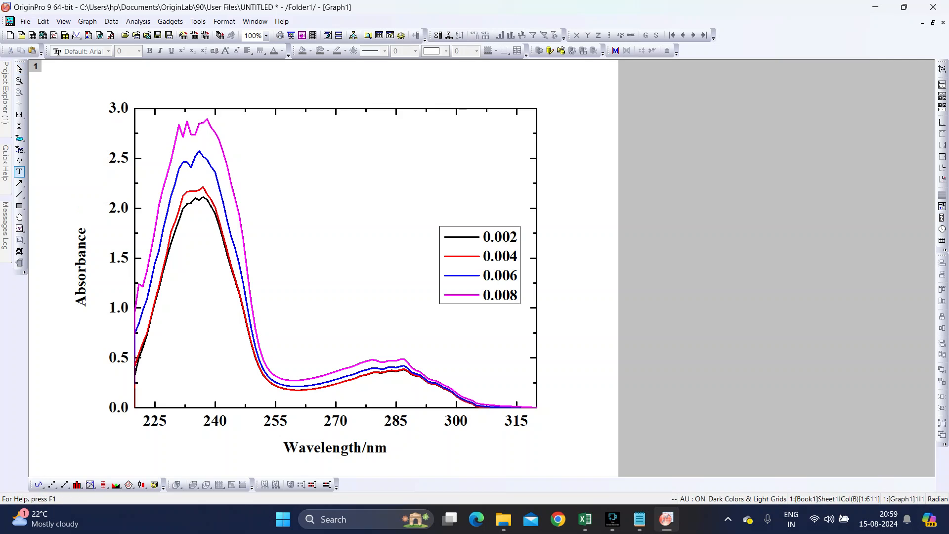
left_click(258, 128)
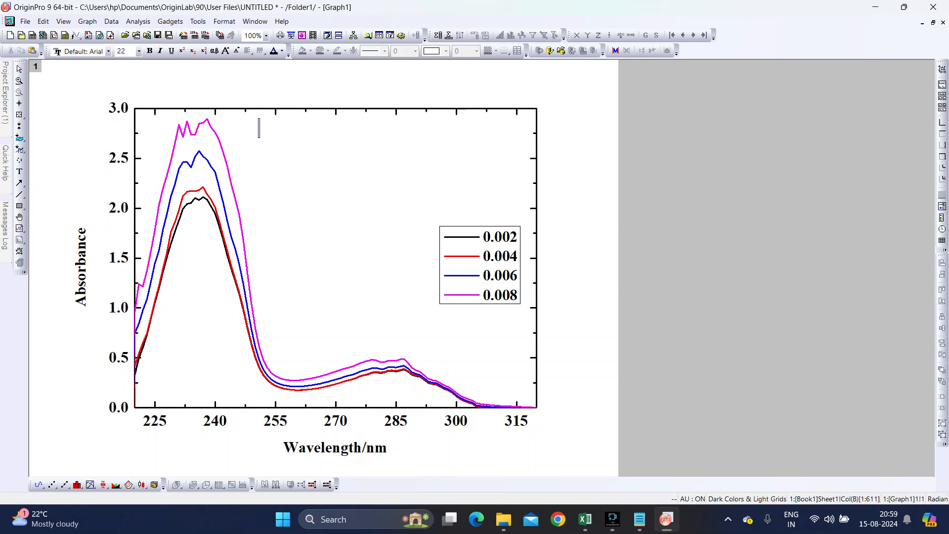
type("Carbon Nanop")
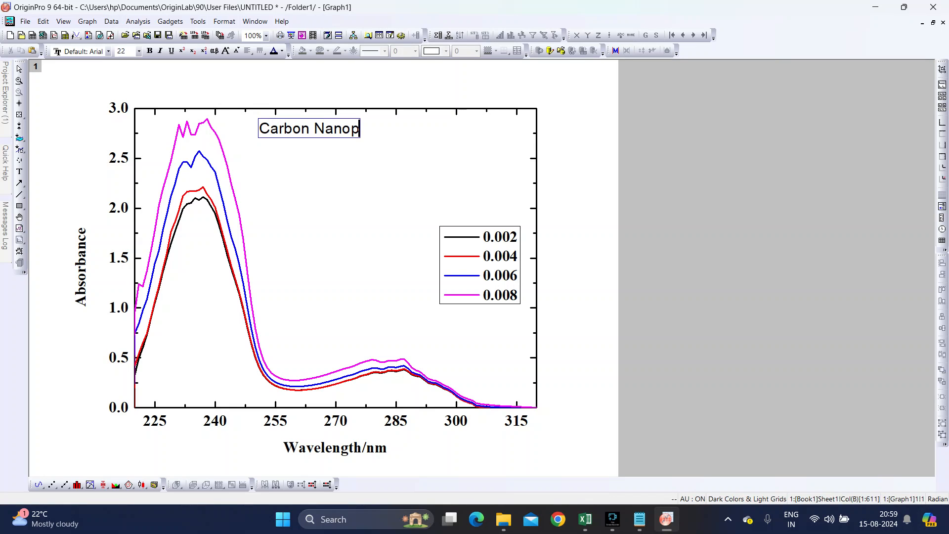
type("article")
Format the "Carbon Nanoparticle" label in bold Times New Roman.
key("ctrl+a")
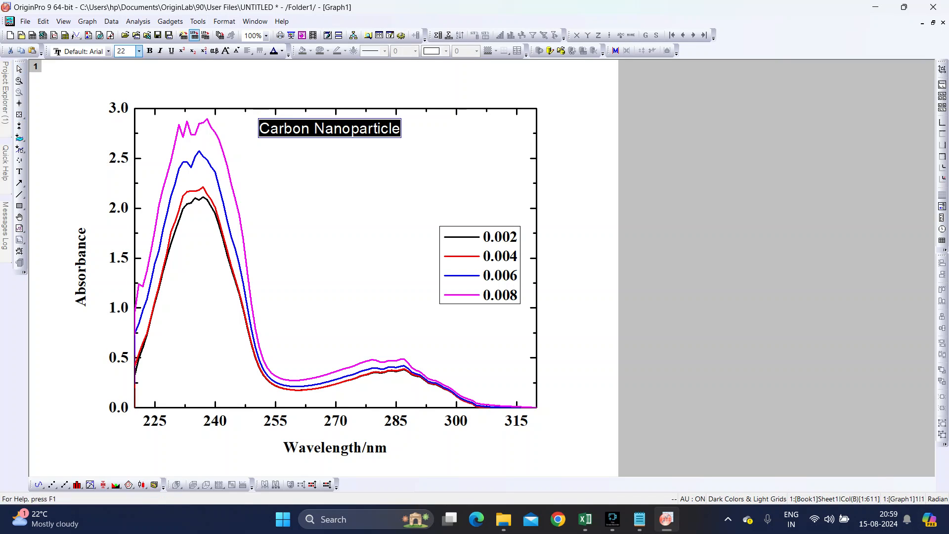
left_click(149, 51)
left_click(108, 50)
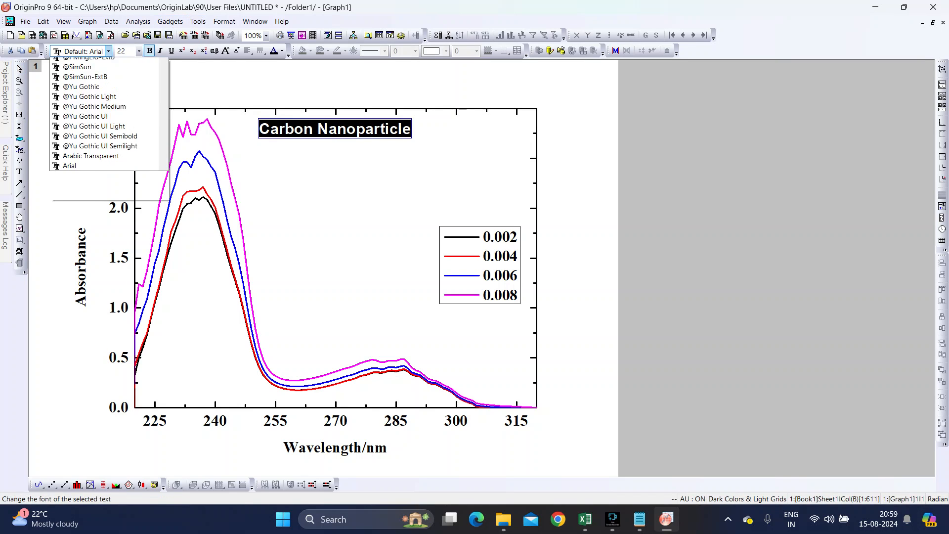
type("Tahoma")
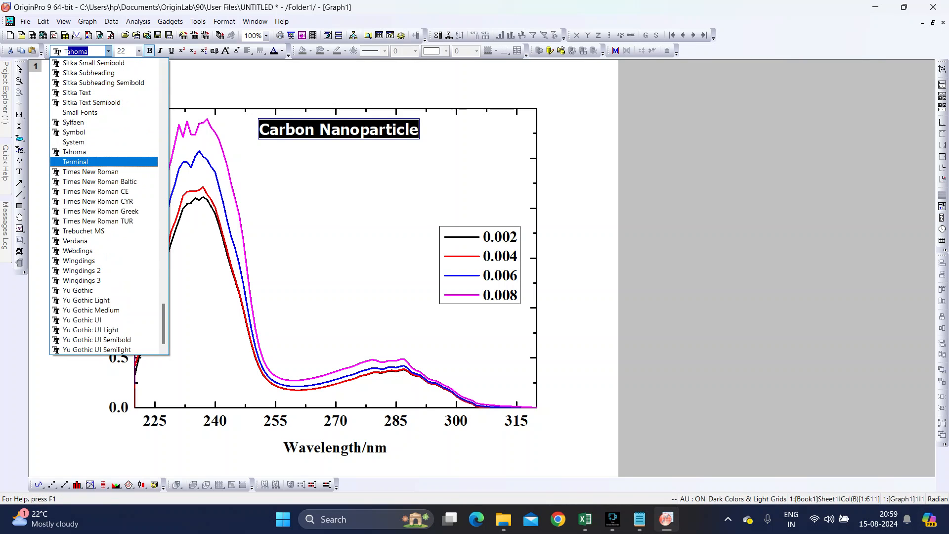
key("Return")
key("Escape")
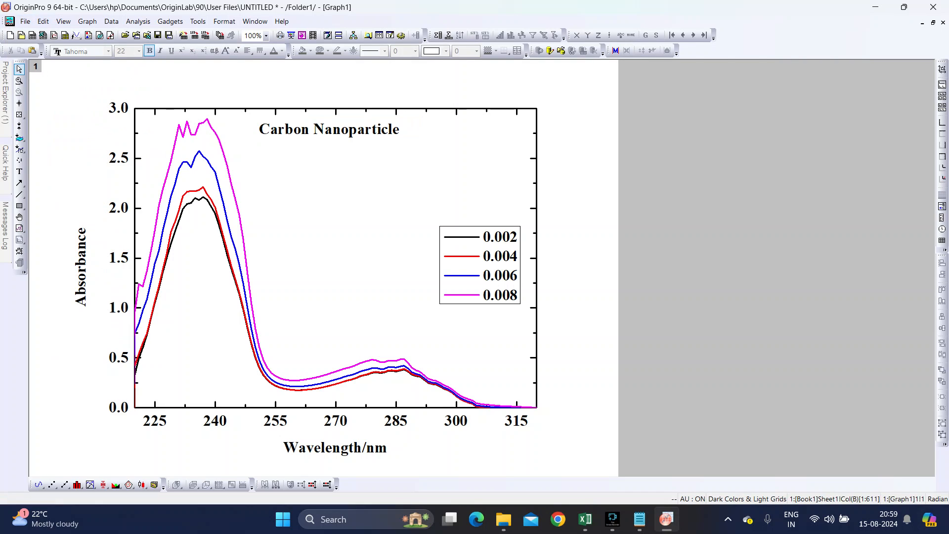
key("alt+f")
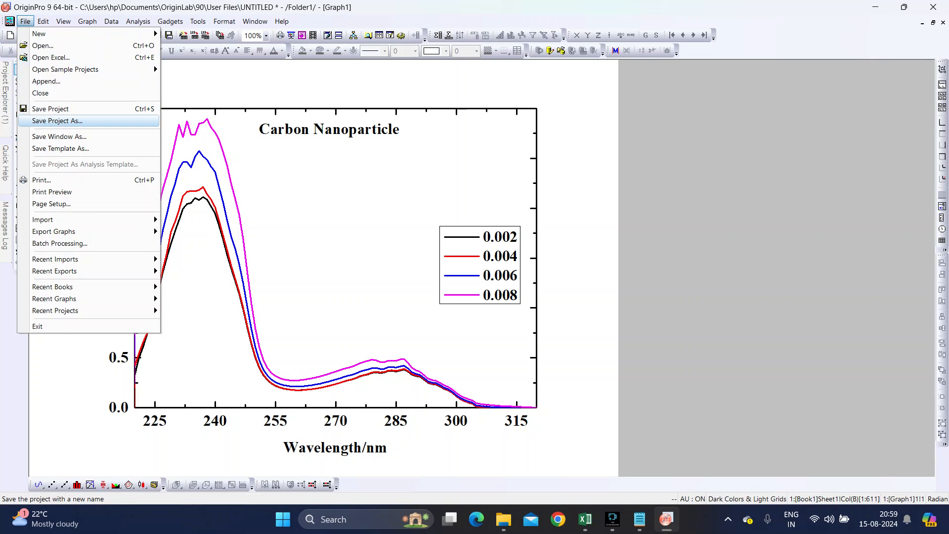
key("Escape")
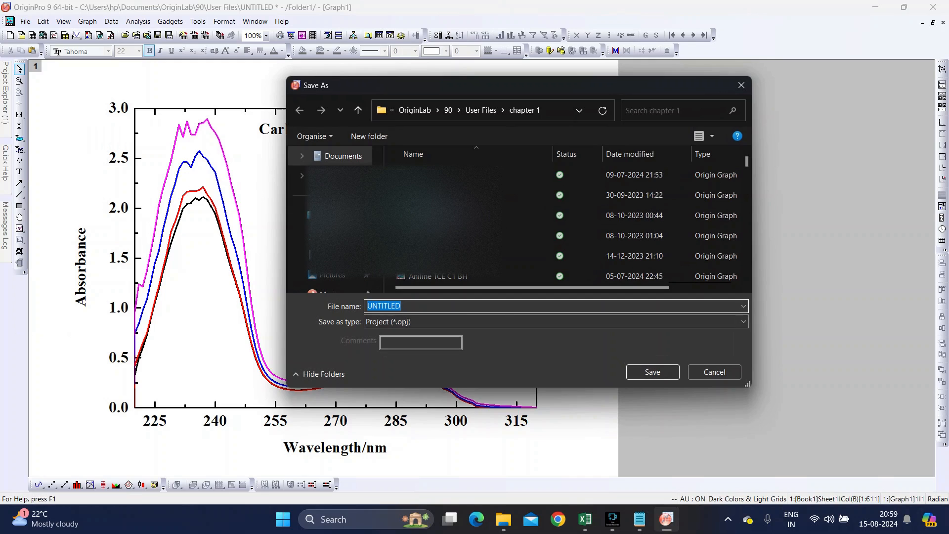
key("Escape")
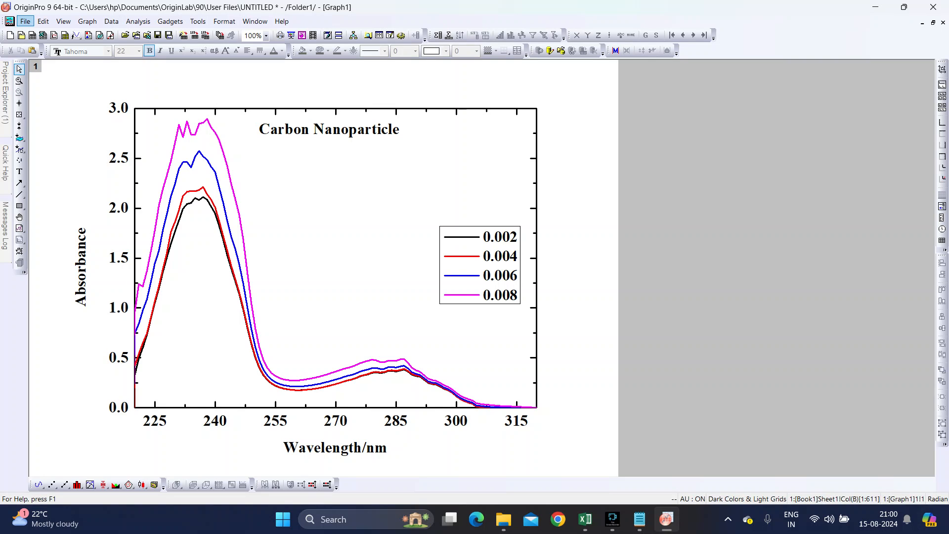
Open the graph export settings and set the image type to Tag Image File (*.tif).
left_click(25, 21)
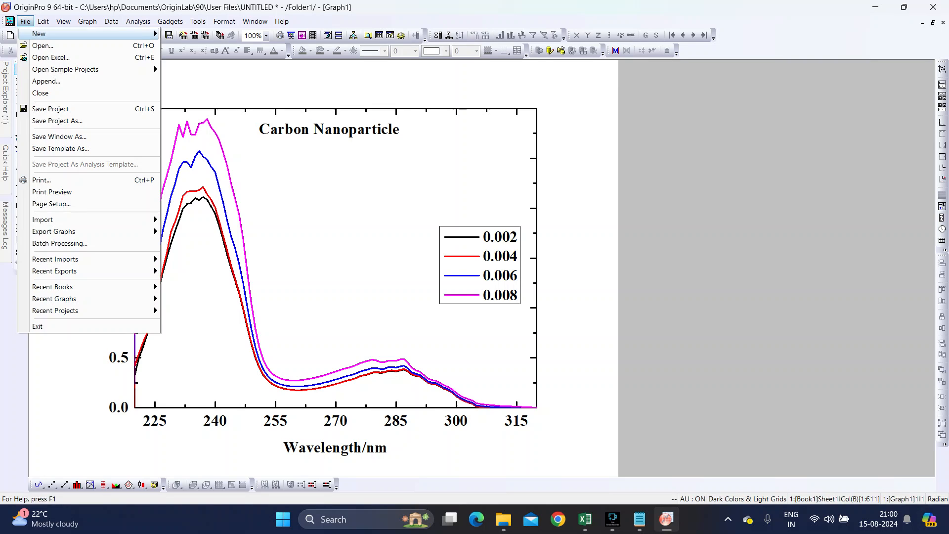
mouse_move(74, 231)
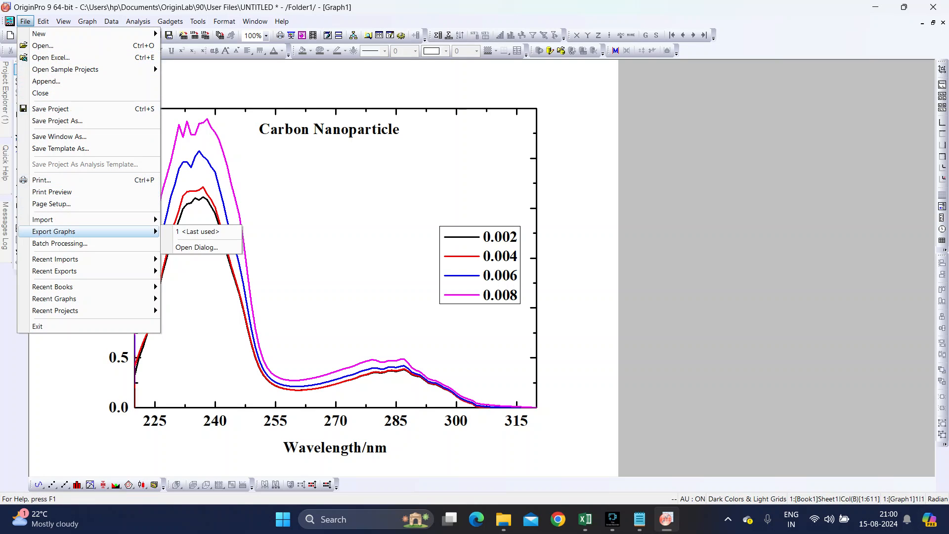
left_click(197, 247)
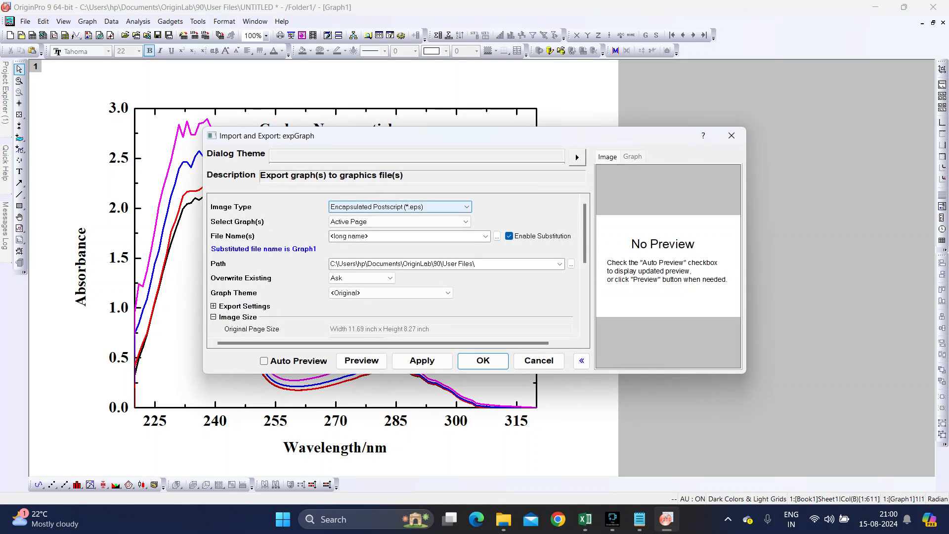
left_click(400, 207)
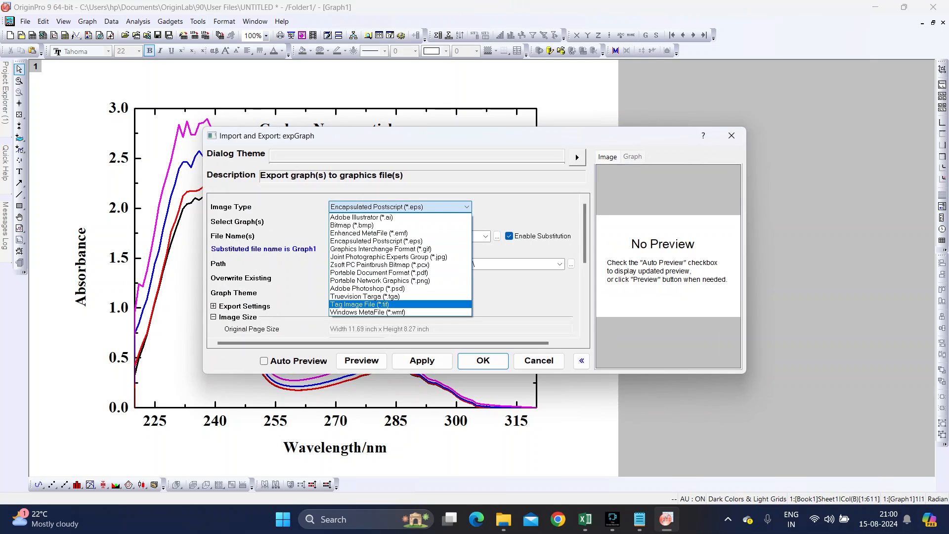
key("Return")
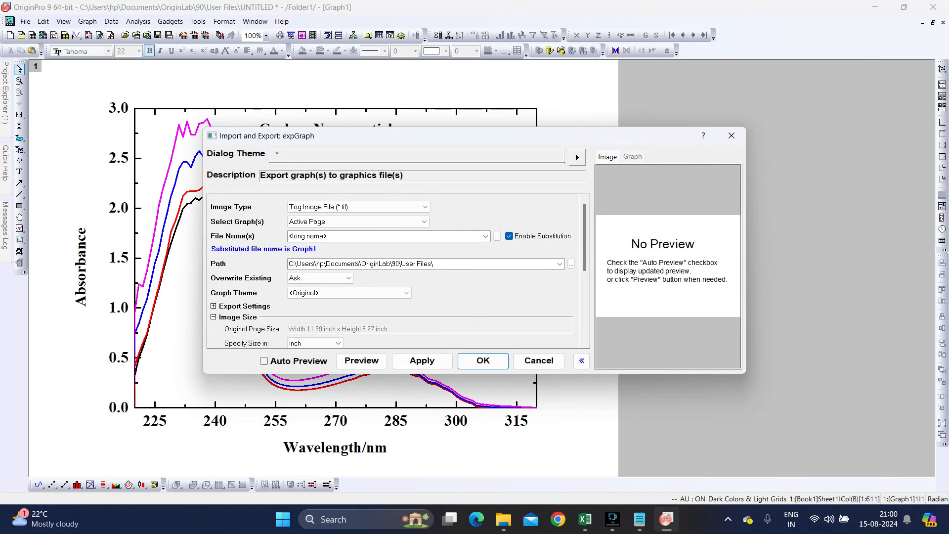
Name the export file "carbon Nanoparticle" and export the graph.
left_click(356, 236)
left_click(356, 236)
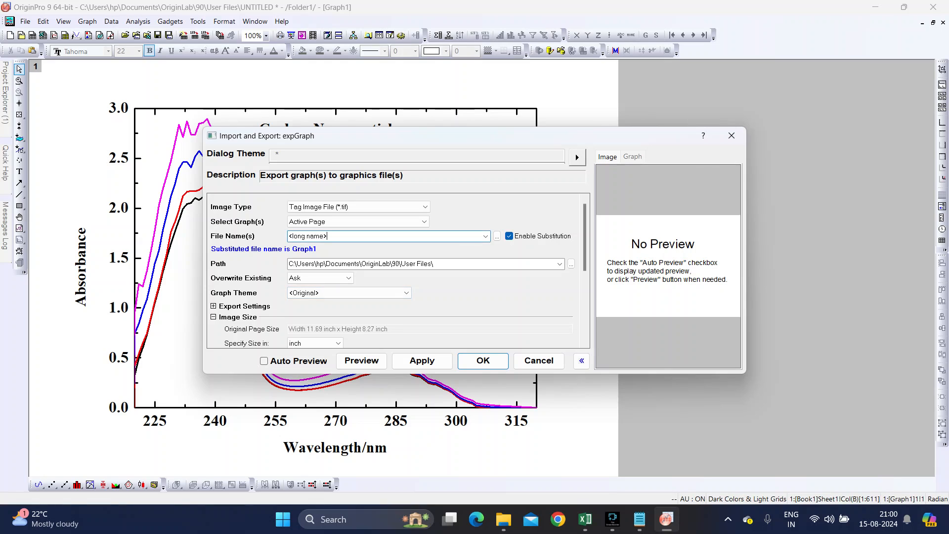
key("ctrl+a")
type("carbon Nanopartiv")
key("BackSpace")
type("cle")
left_click(421, 360)
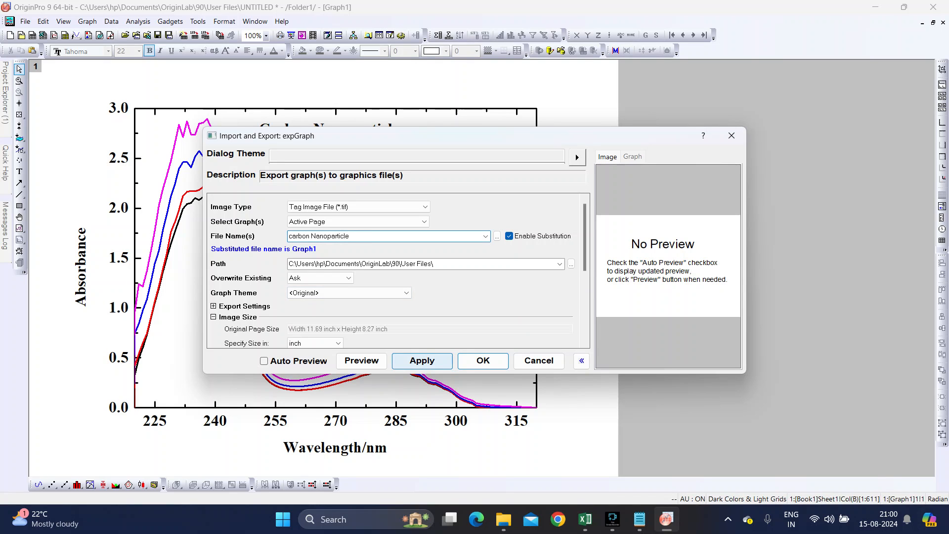
key("Return")
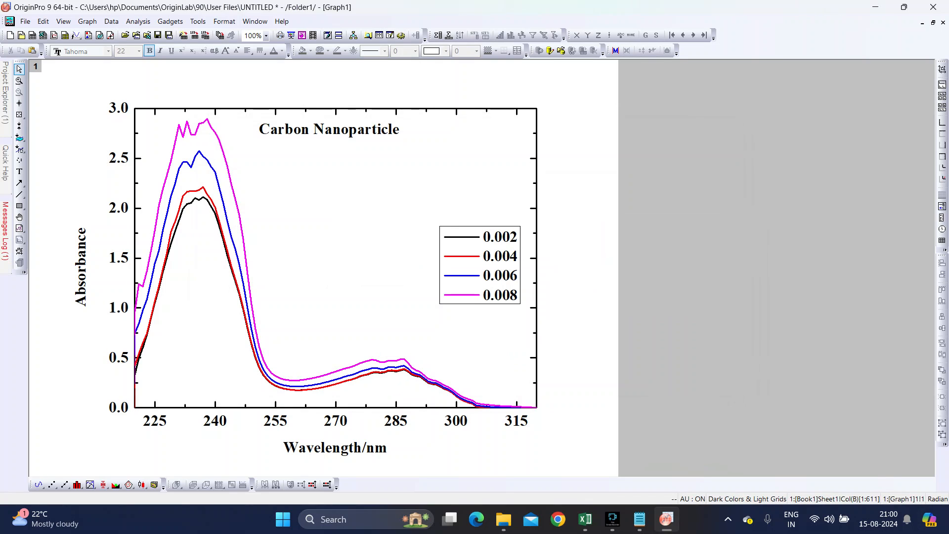
Save the Origin project as "dxvdf" in the chapter 1 folder.
key("alt")
key("f")
key("Up")
key("Return")
scroll(567, 222, "down", 15)
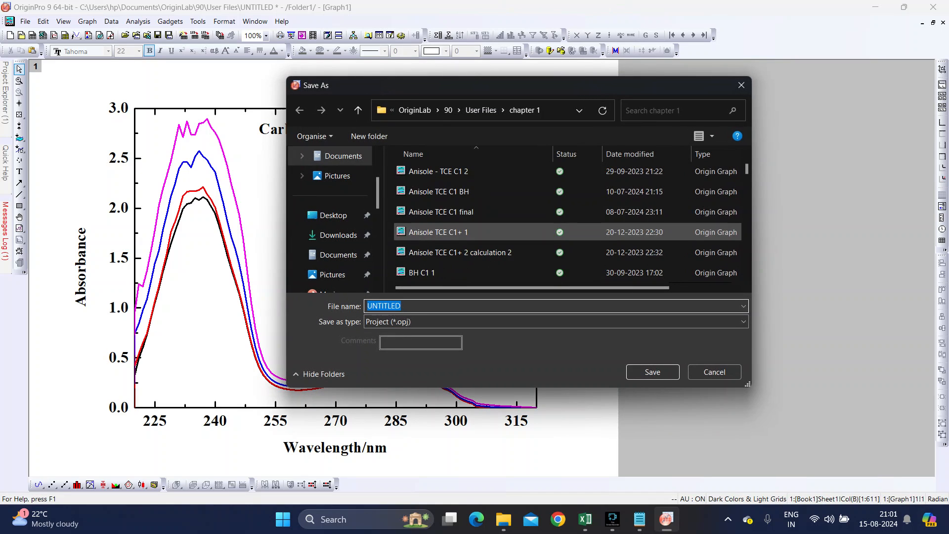
scroll(568, 223, "down", 5)
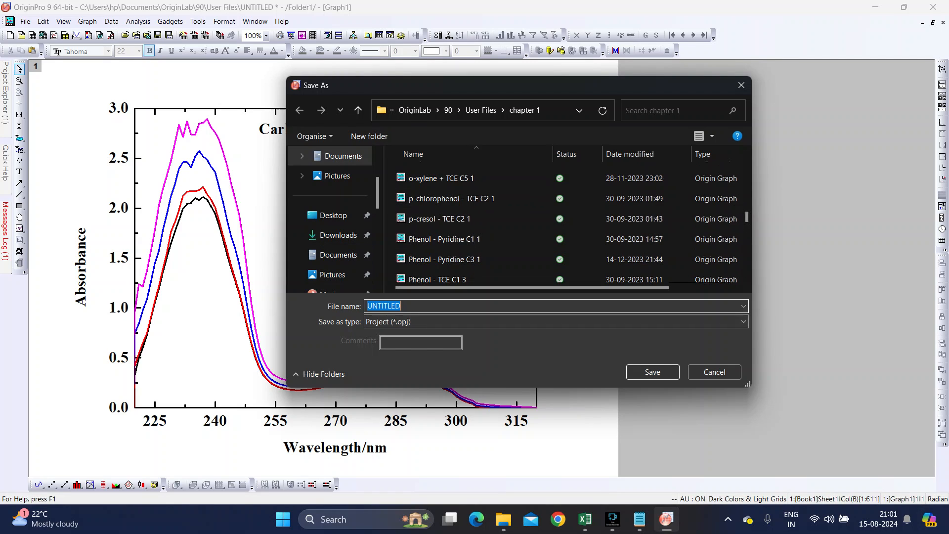
type("dxvdf")
left_click(652, 371)
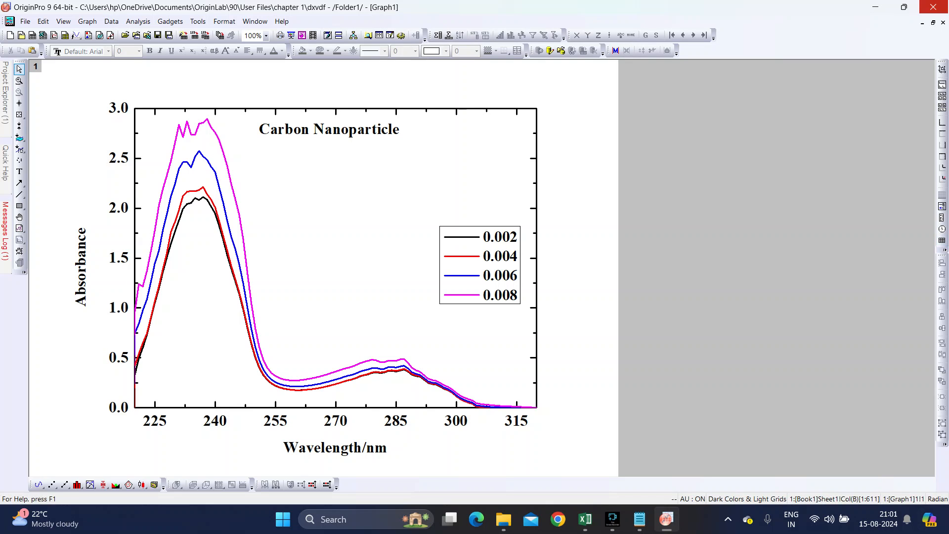
Close OriginPro and try to close the unsaved Excel workbook.
left_click(933, 7)
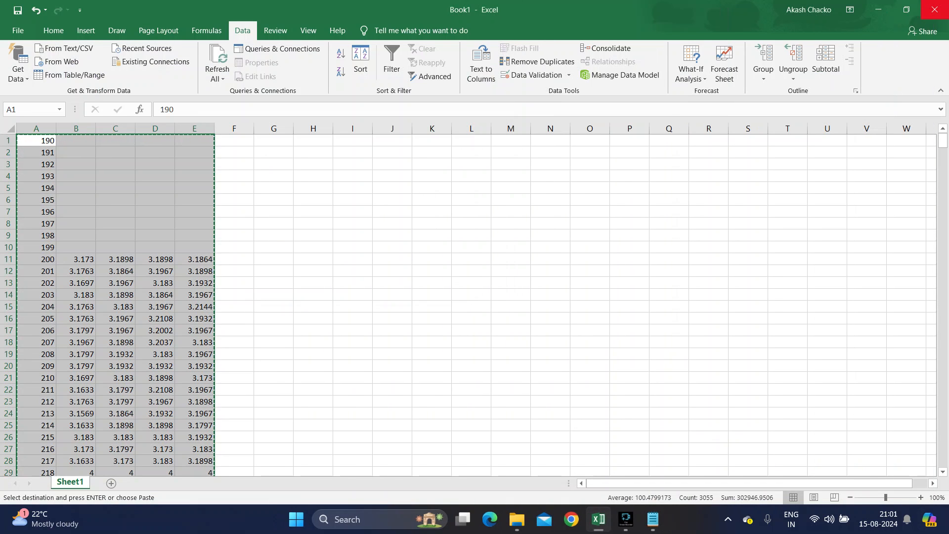
left_click(933, 9)
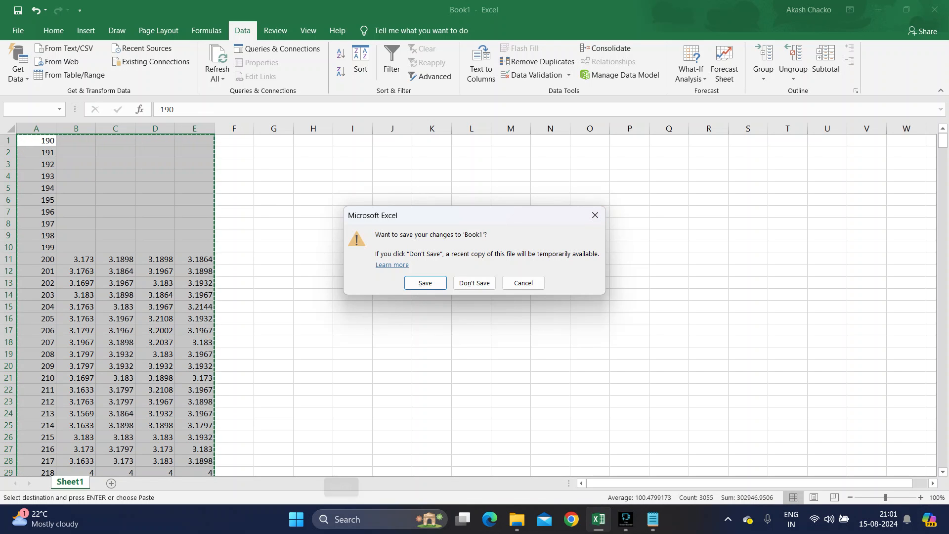
left_click(346, 519)
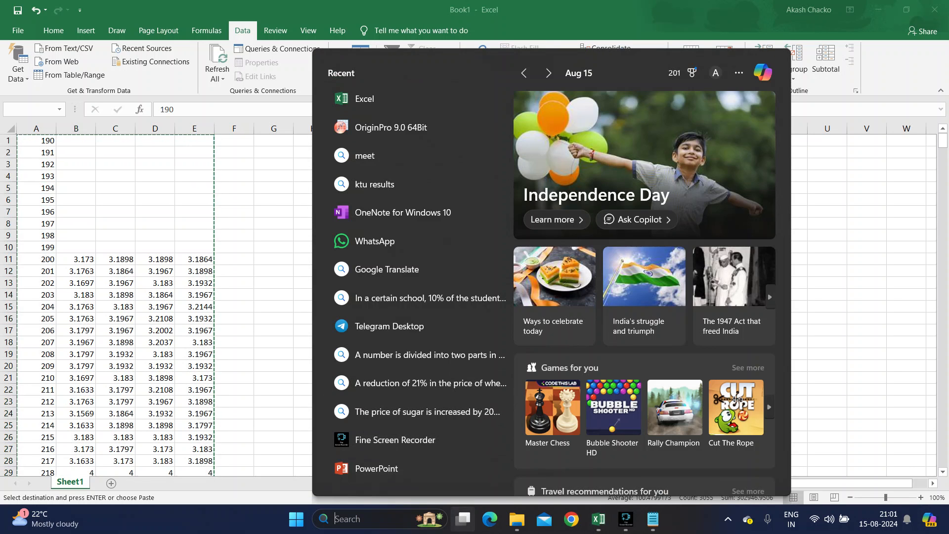
Switch to File Explorer, search Home for "carbon" and open the exported "carbon Nanoparticle" TIF image.
mouse_move(517, 519)
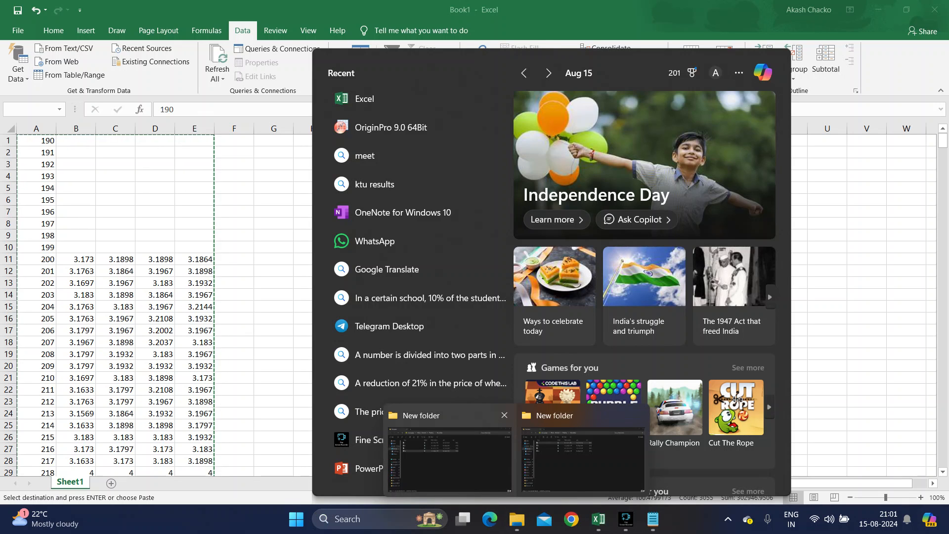
left_click(449, 459)
left_click(49, 102)
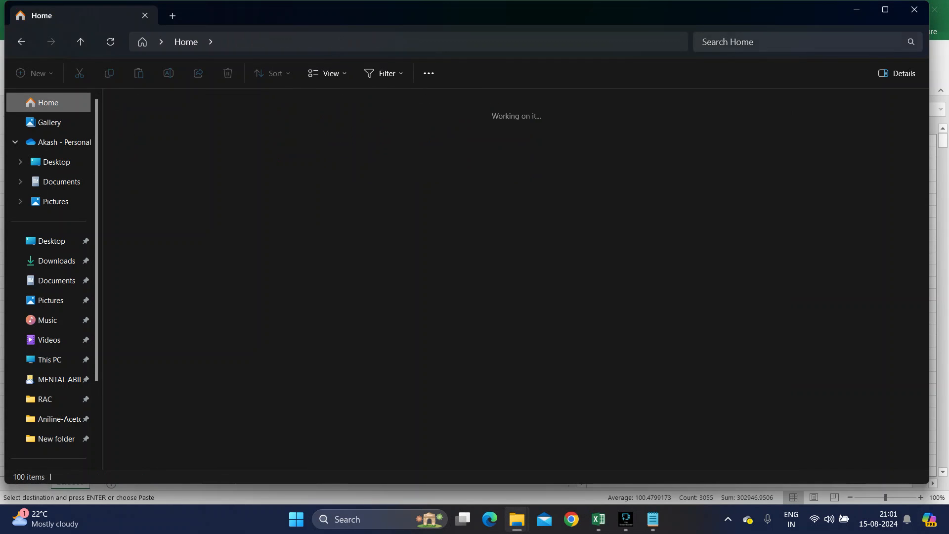
type("car")
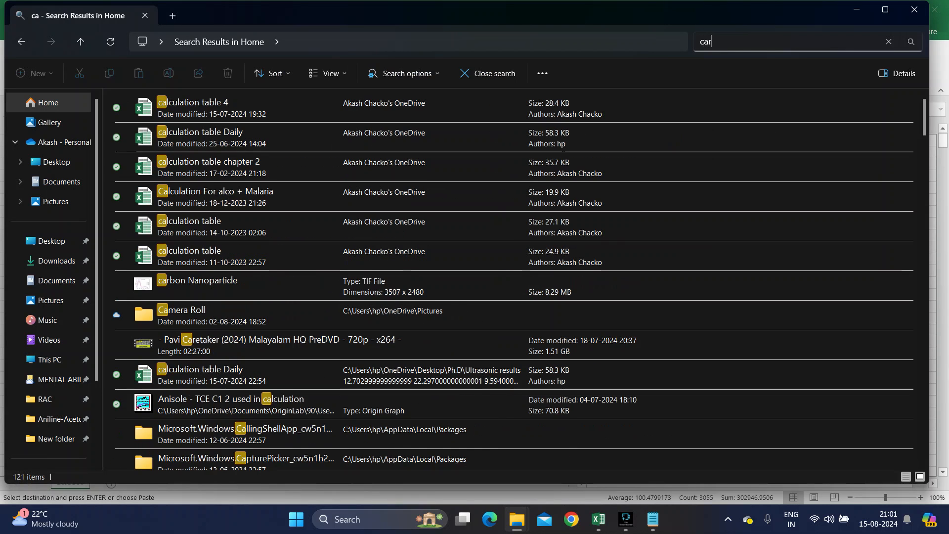
type("bon")
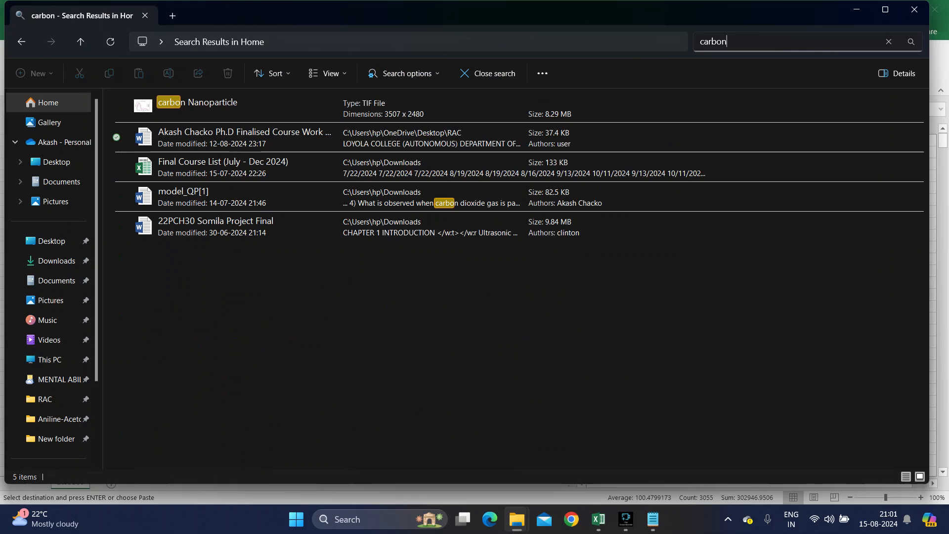
key("Down")
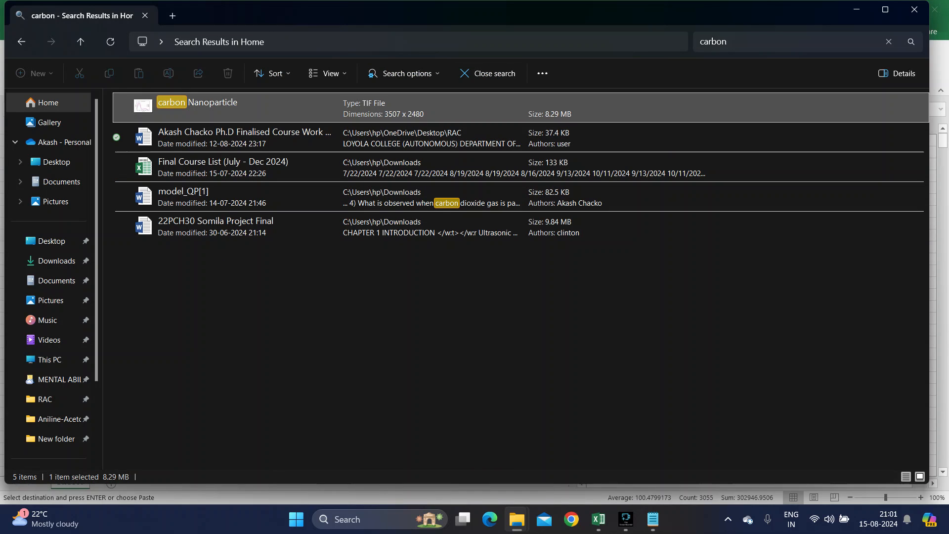
key("Return")
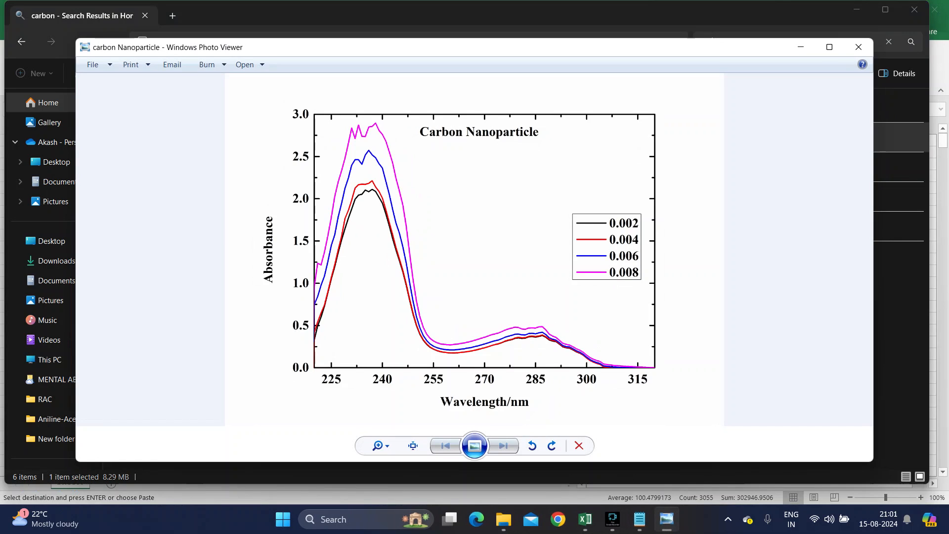
Copy the graph image from the photo viewer and create a blank presentation in PowerPoint.
right_click(473, 210)
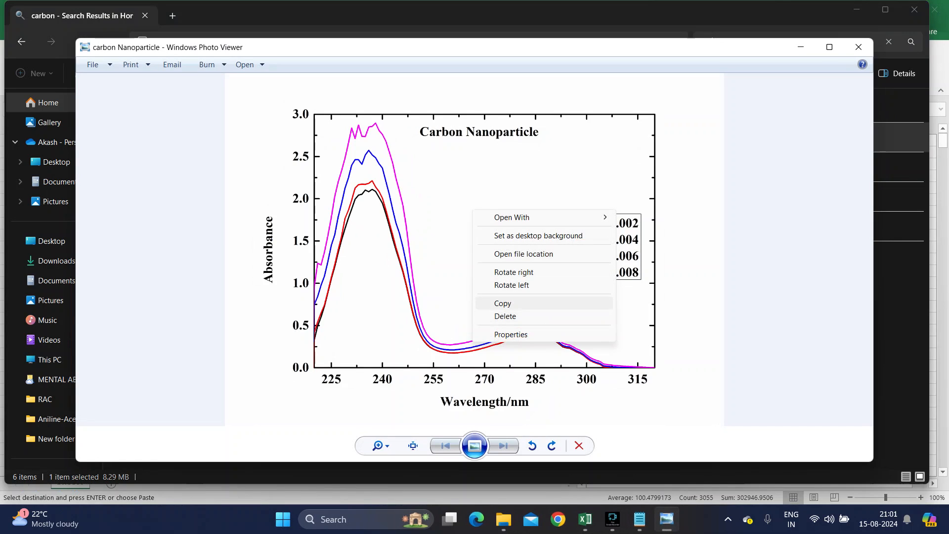
left_click(503, 304)
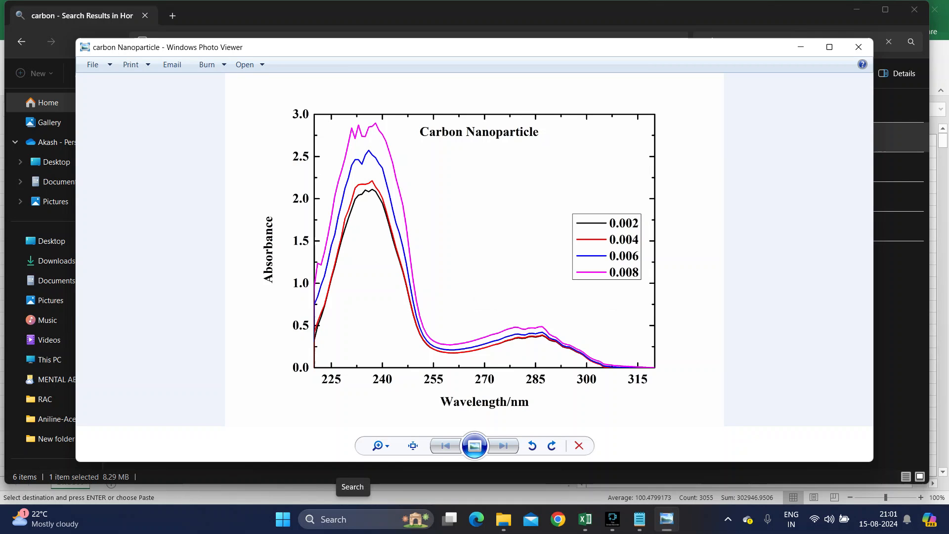
left_click(351, 519)
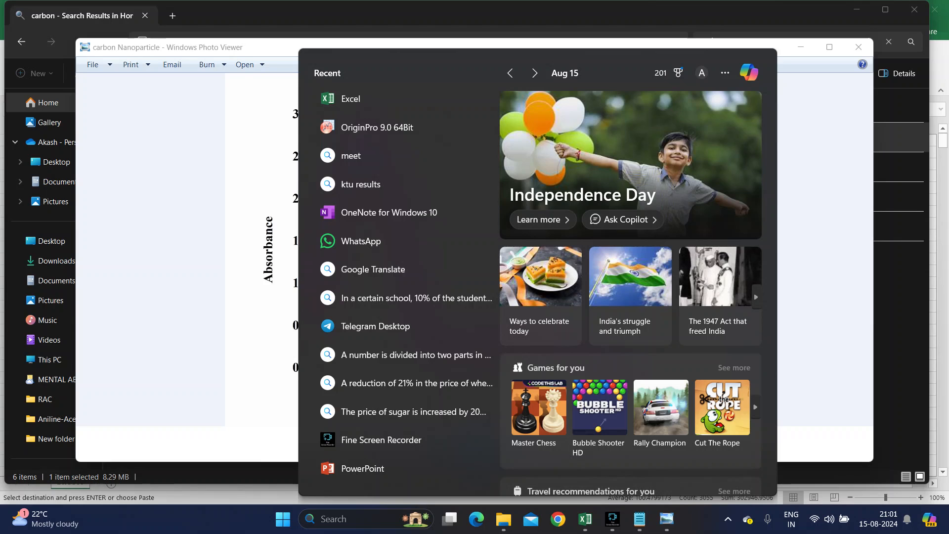
left_click(363, 468)
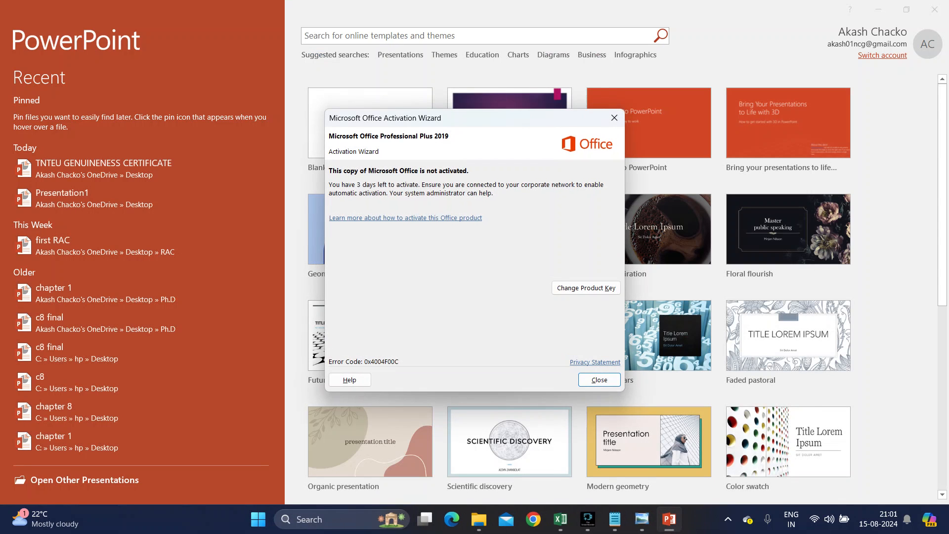
left_click(599, 379)
left_click(370, 123)
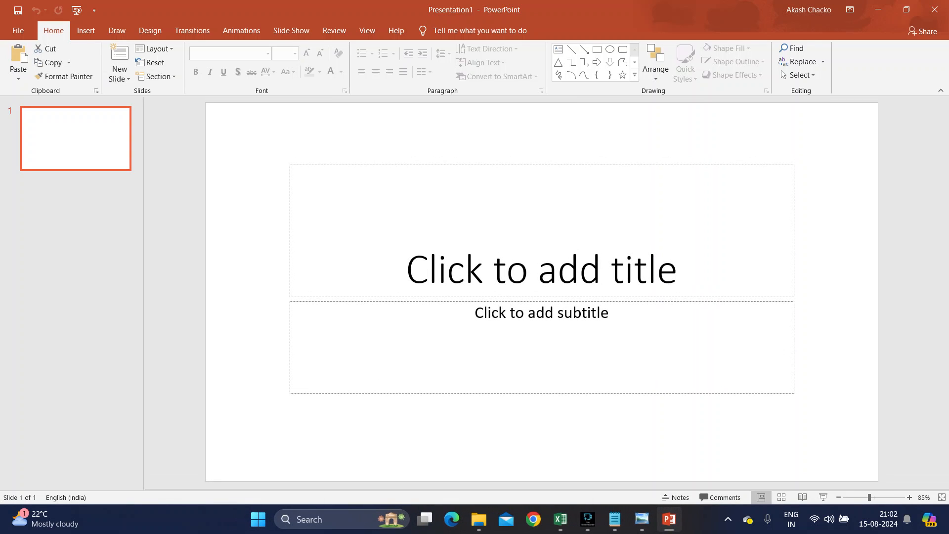
Add a blank second slide to the presentation and paste the copied graph image onto it.
left_click(119, 75)
left_click(140, 244)
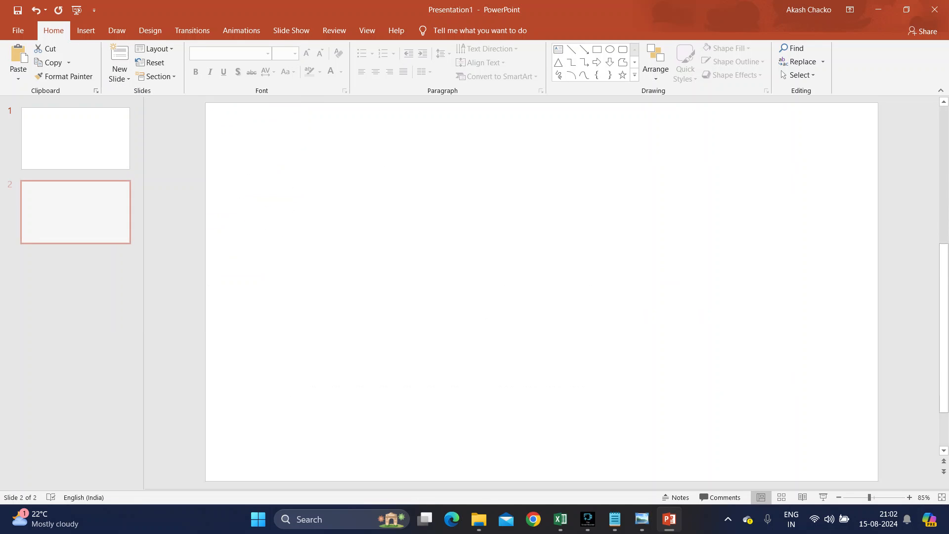
right_click(355, 171)
left_click(378, 194)
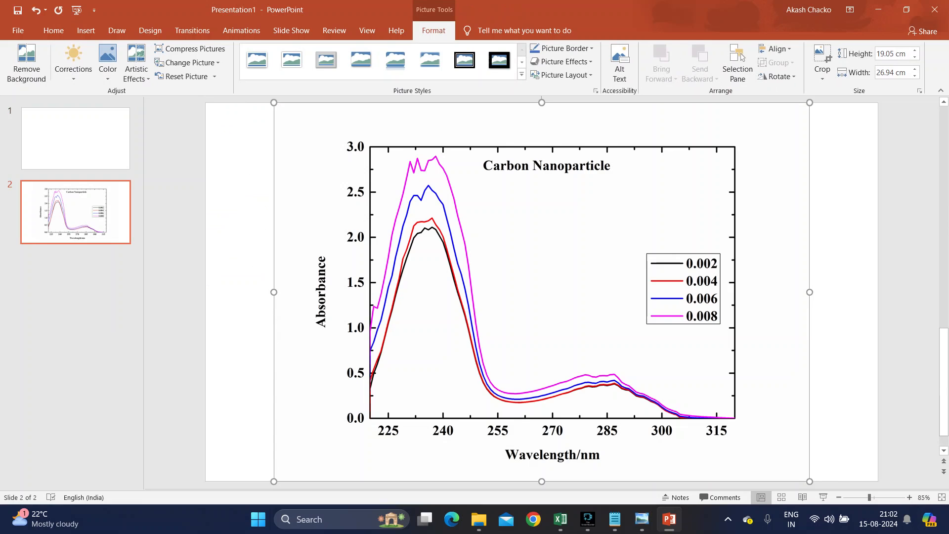
Shrink the graph picture to about 11.75 cm high by 16.62 cm wide and move it to the slide's upper-left area.
right_click(535, 237)
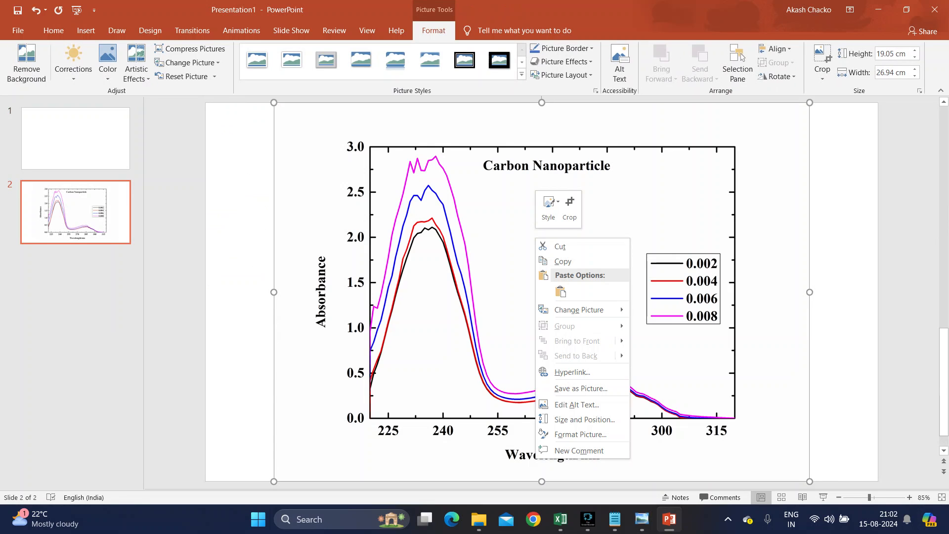
key("Escape")
left_click_drag(810, 103, 604, 247)
left_click_drag(479, 341, 425, 197)
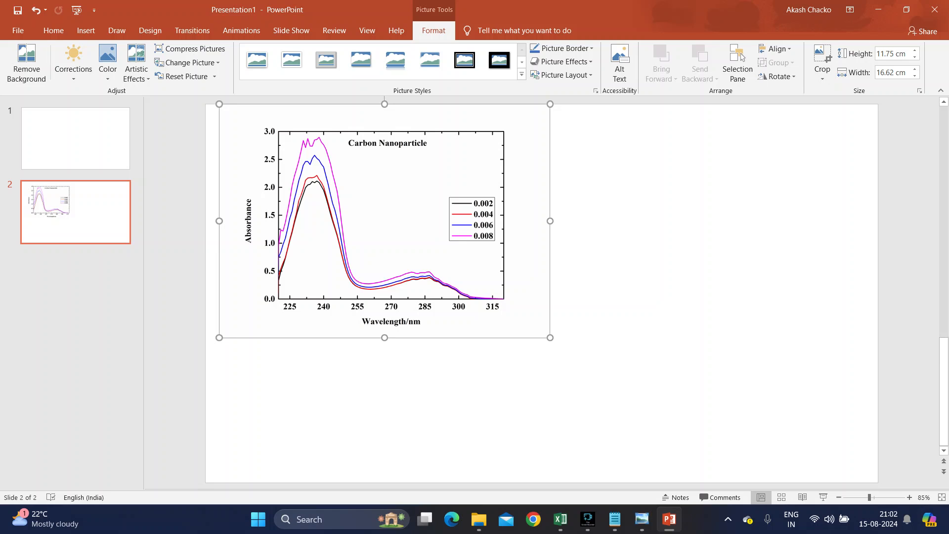
Switch to Word, create a blank document and paste the copied graph image into it.
key("super+s")
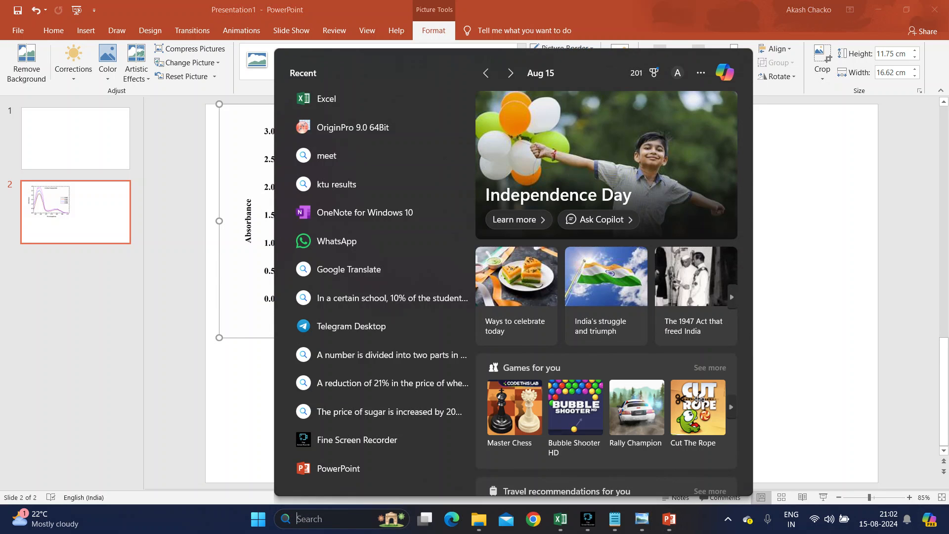
type("word")
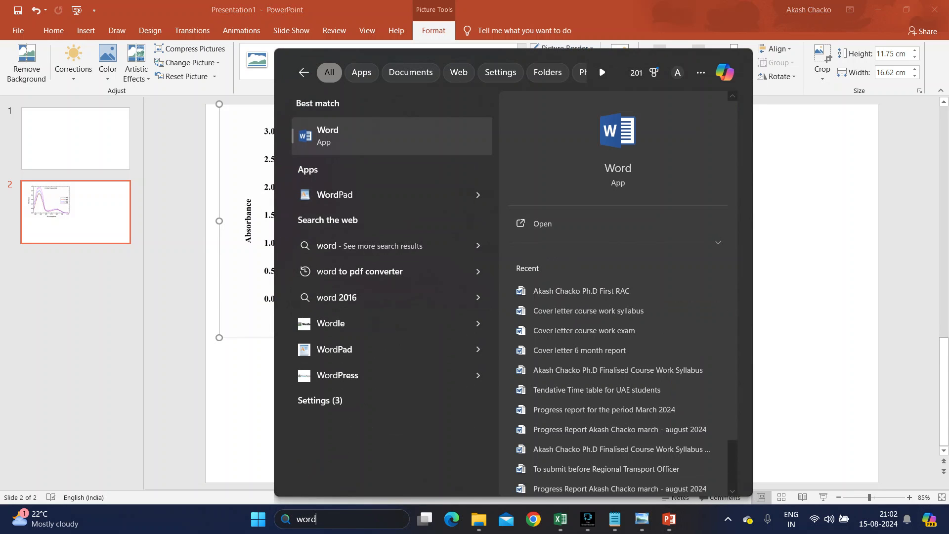
key("Return")
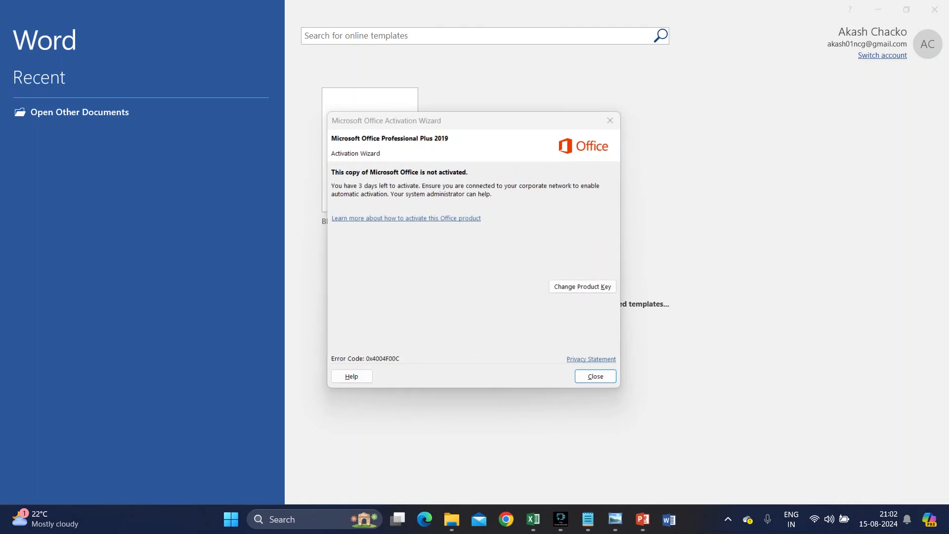
key("Return")
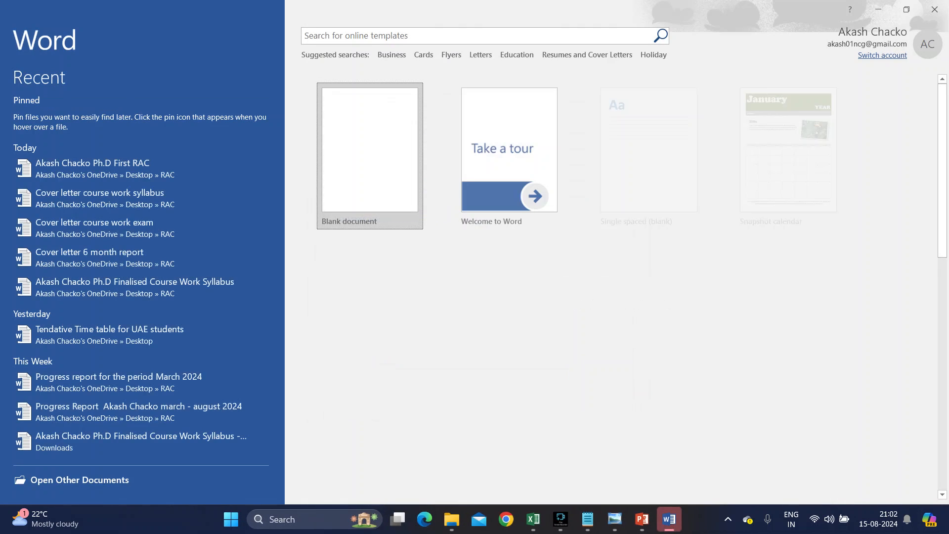
key("Return")
right_click(381, 140)
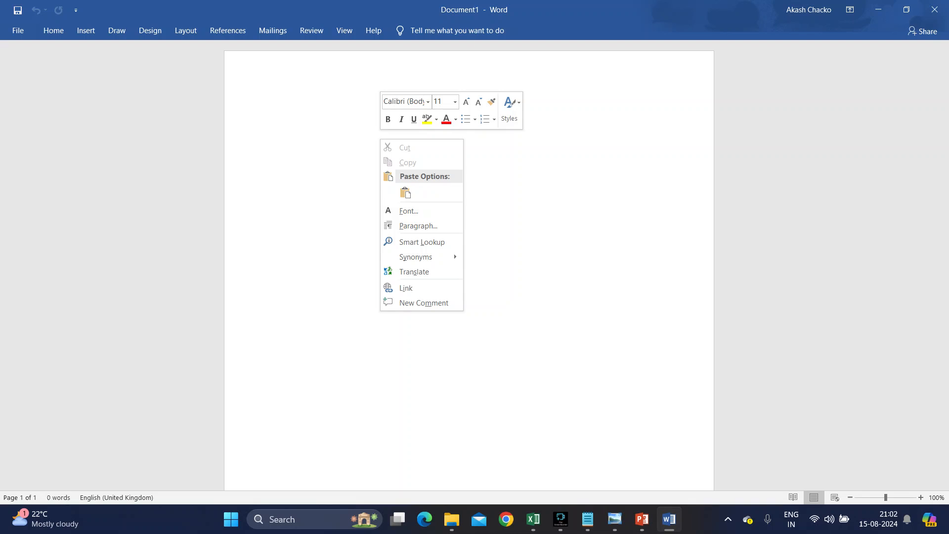
left_click(405, 192)
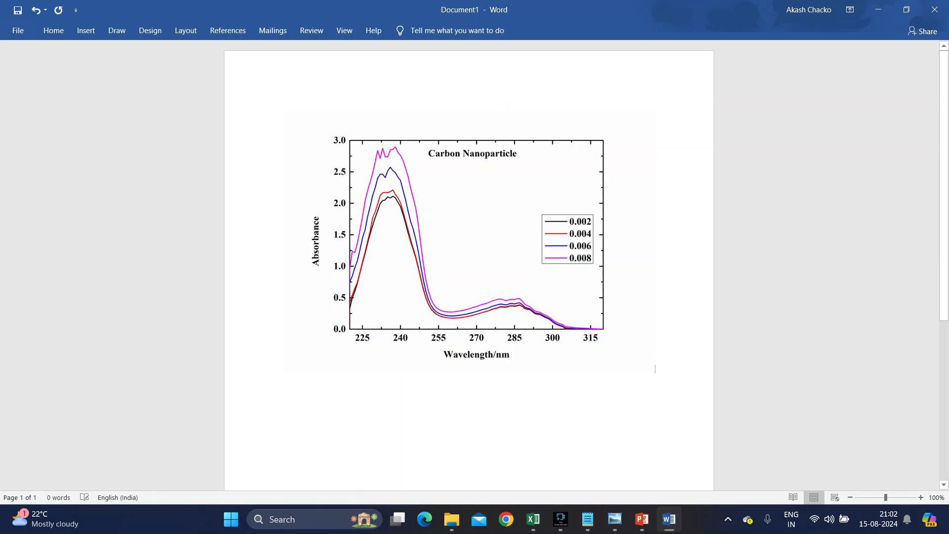
Set the graph picture's text wrapping to Tight and move it slightly down and to the left on the page.
left_click(441, 194)
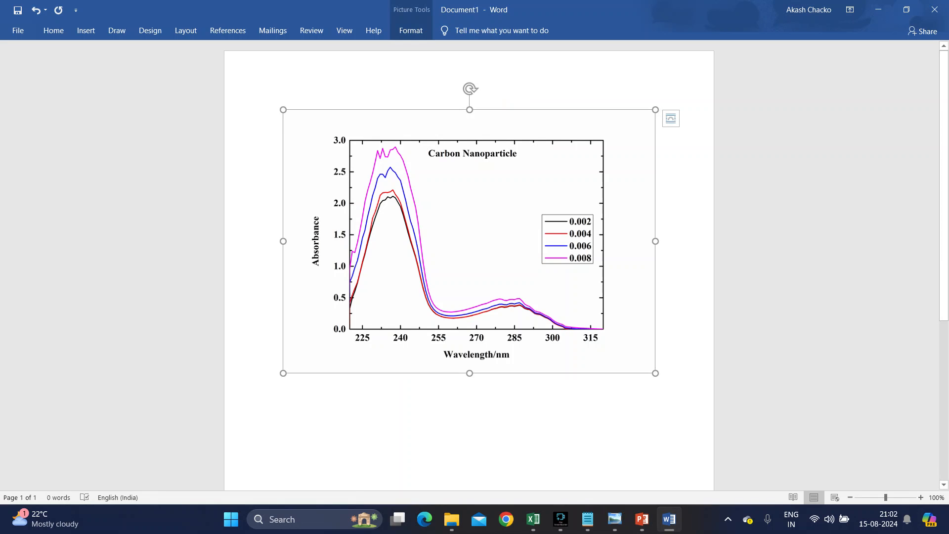
right_click(441, 194)
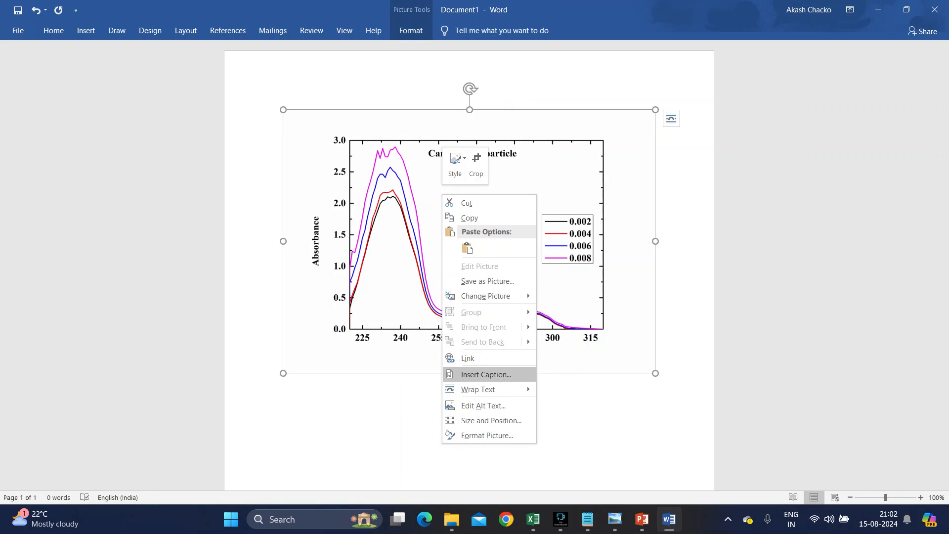
mouse_move(487, 389)
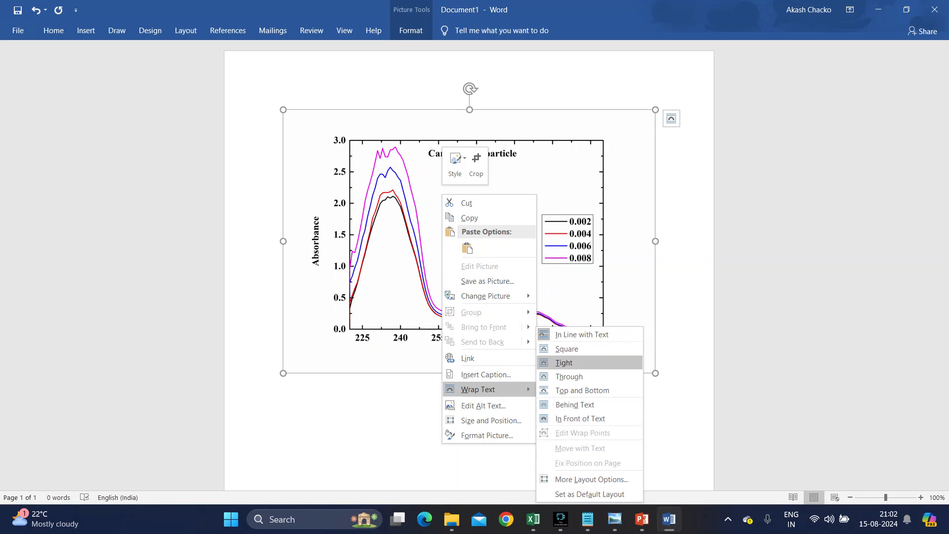
left_click(563, 363)
left_click_drag(470, 232, 444, 271)
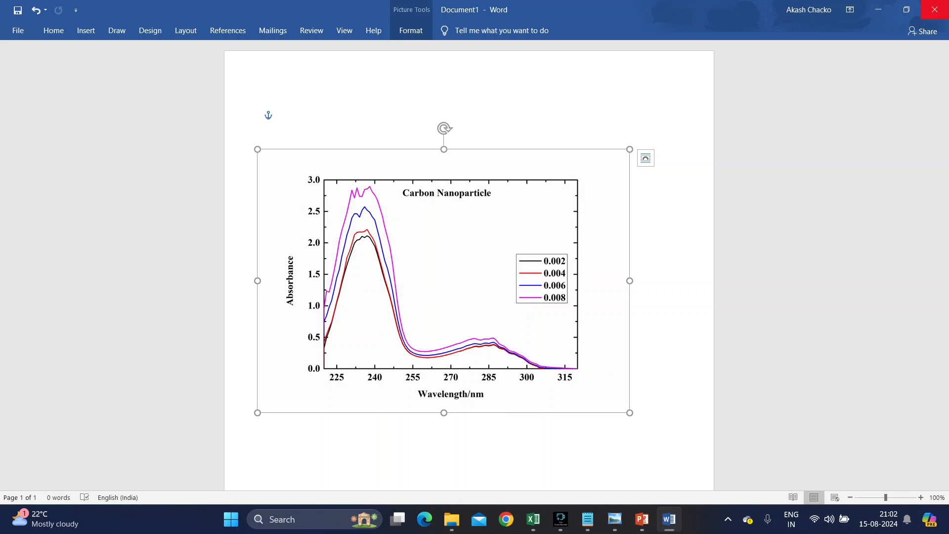
Close the Word document and the PowerPoint presentation without saving either one.
left_click(935, 9)
left_click(474, 283)
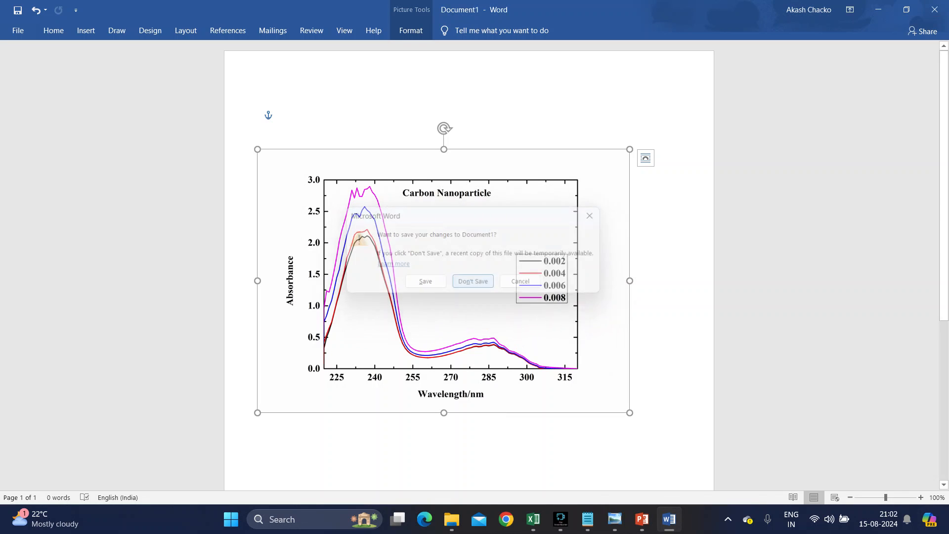
left_click(934, 9)
left_click(471, 269)
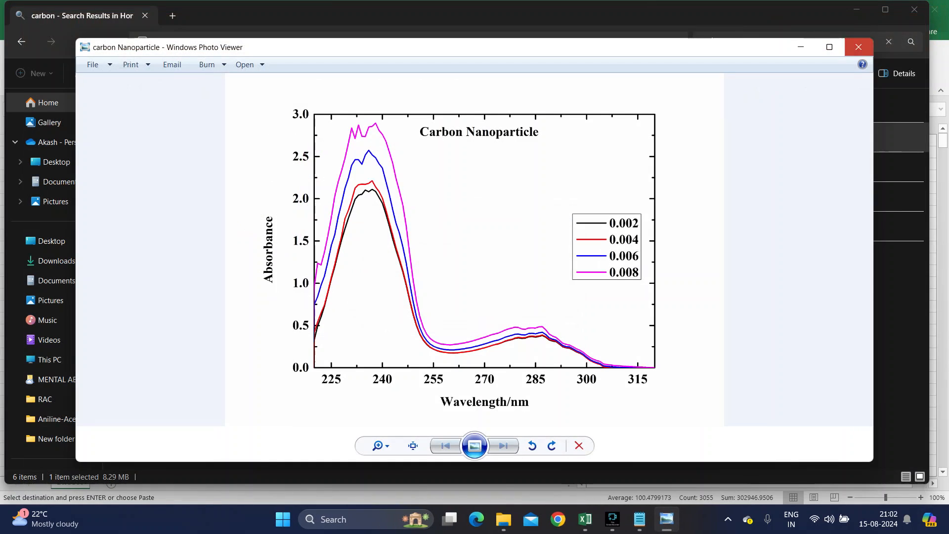
Close the photo viewer and the file search window, keeping the Excel workbook open.
left_click(858, 47)
left_click(914, 10)
left_click(935, 9)
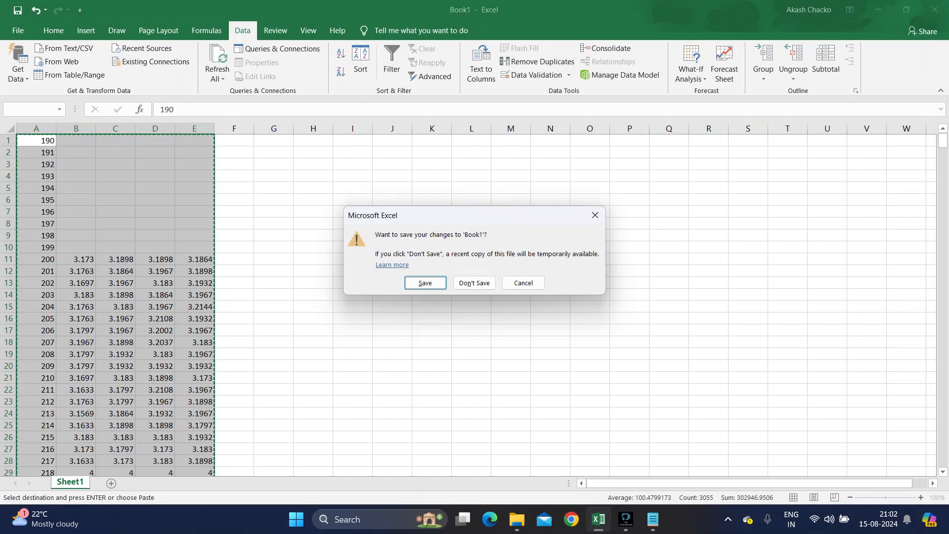
left_click(595, 215)
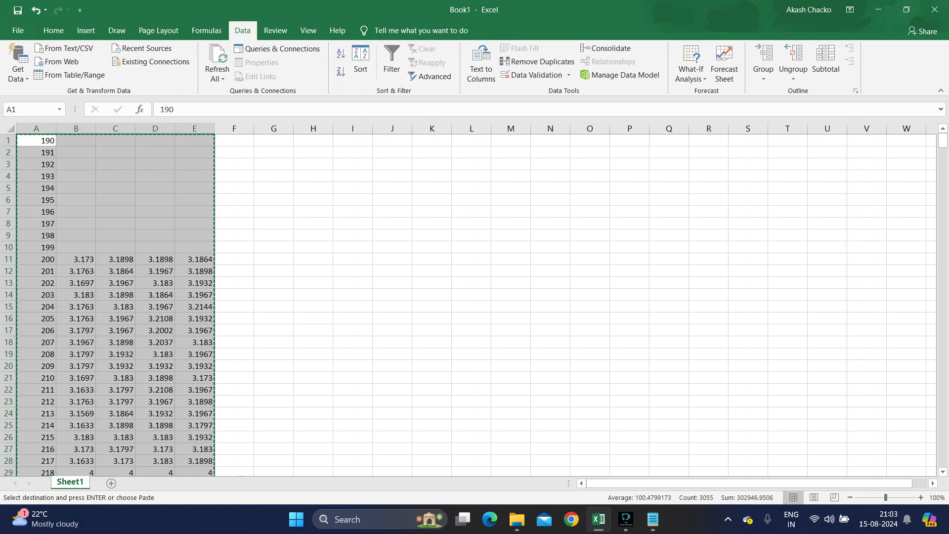
left_click(516, 519)
left_click(48, 103)
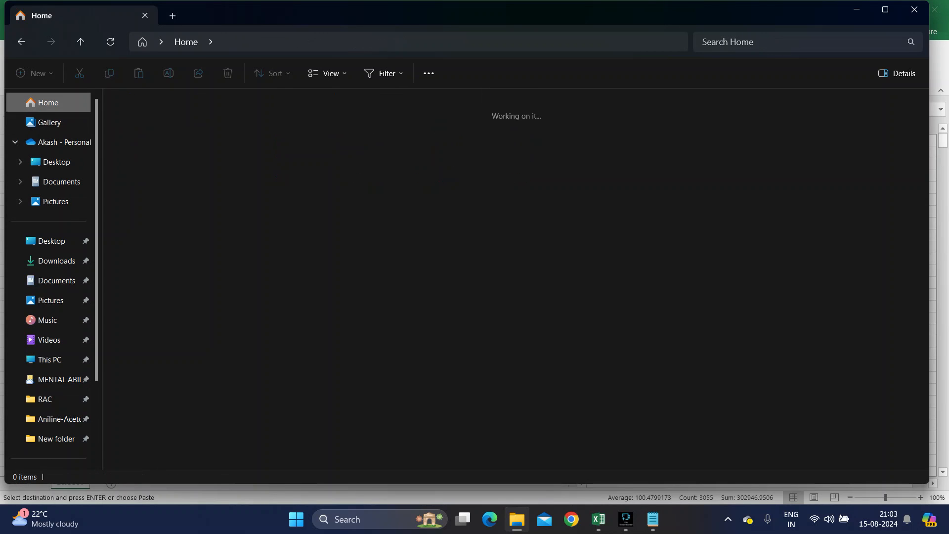
scroll(222, 376, "down", 5)
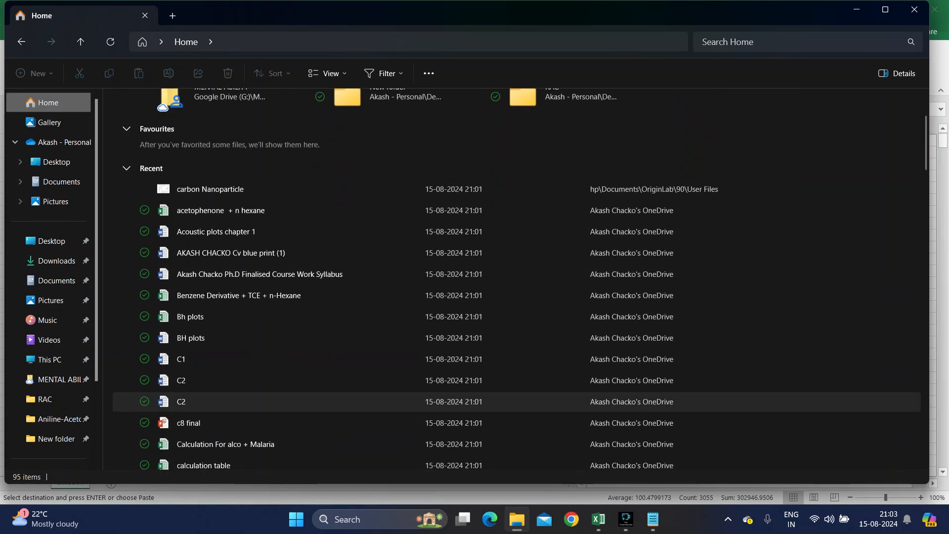
scroll(345, 376, "up", 5)
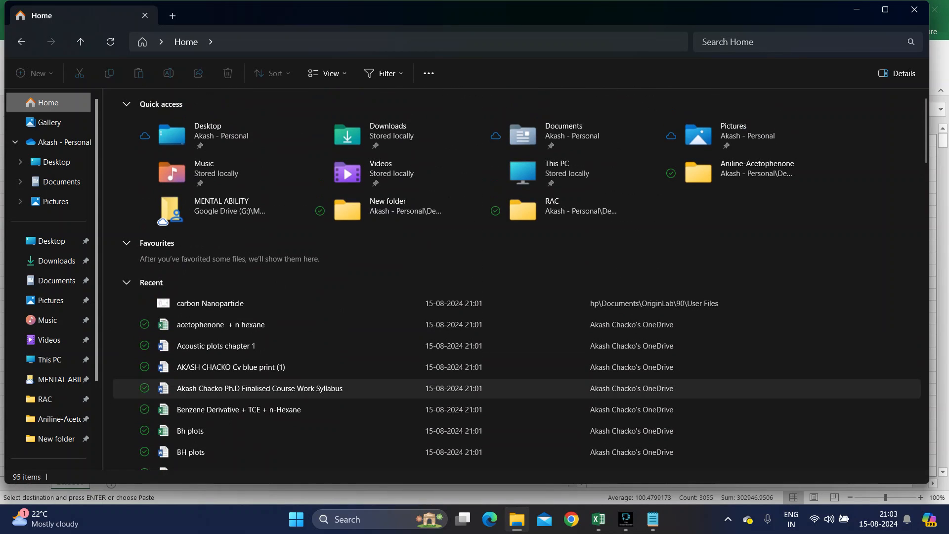
scroll(346, 321, "down", 3)
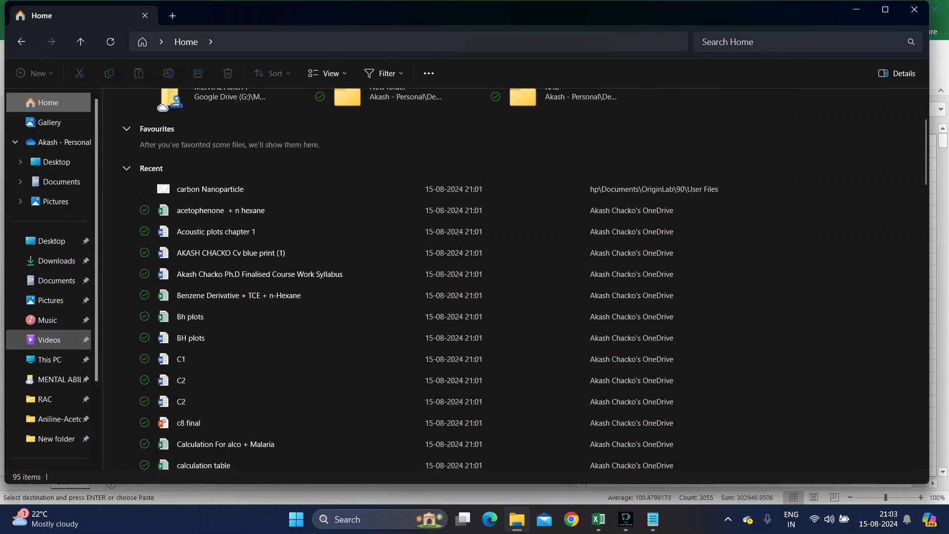
scroll(346, 316, "up", 3)
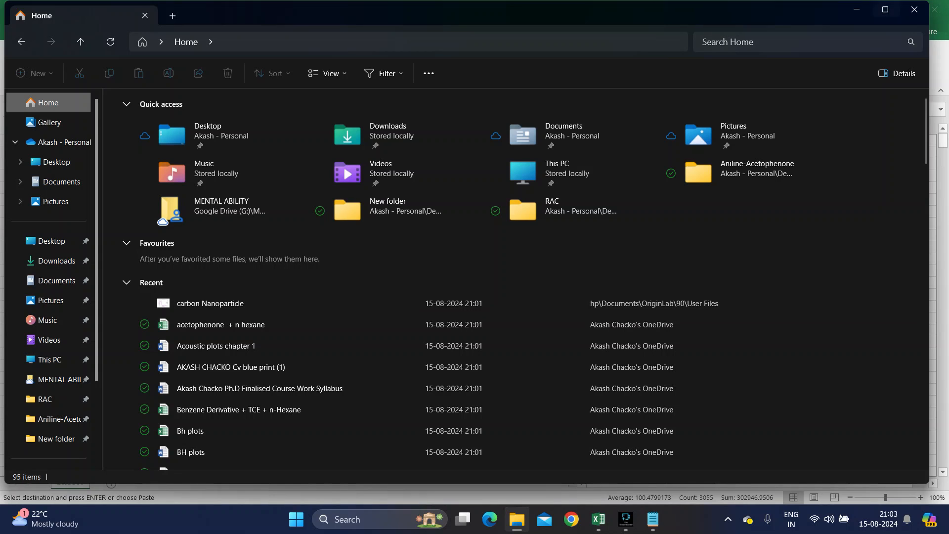
left_click(914, 9)
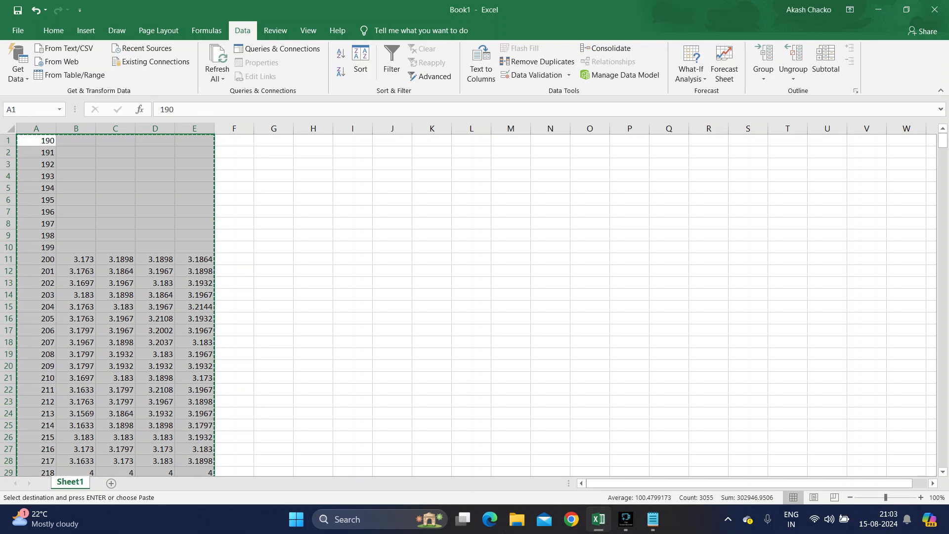
mouse_move(625, 519)
left_click(626, 518)
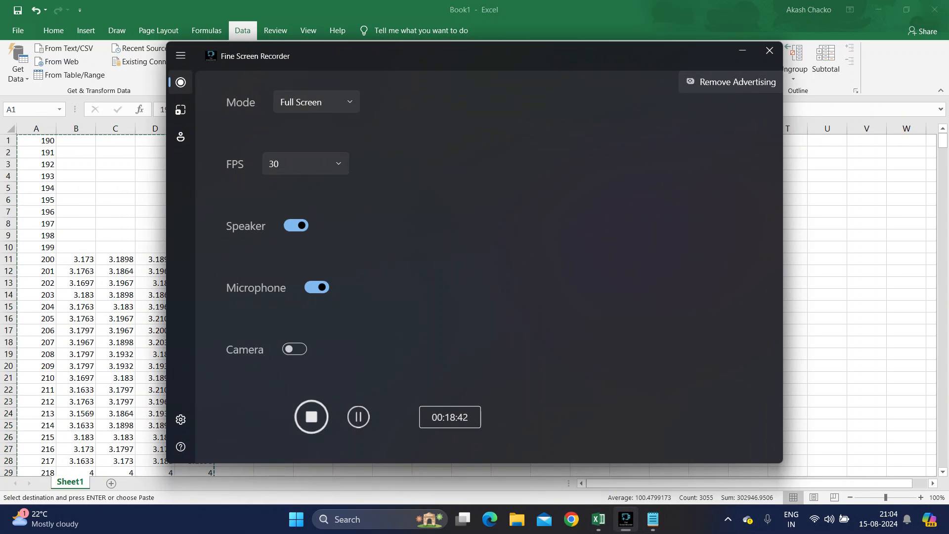